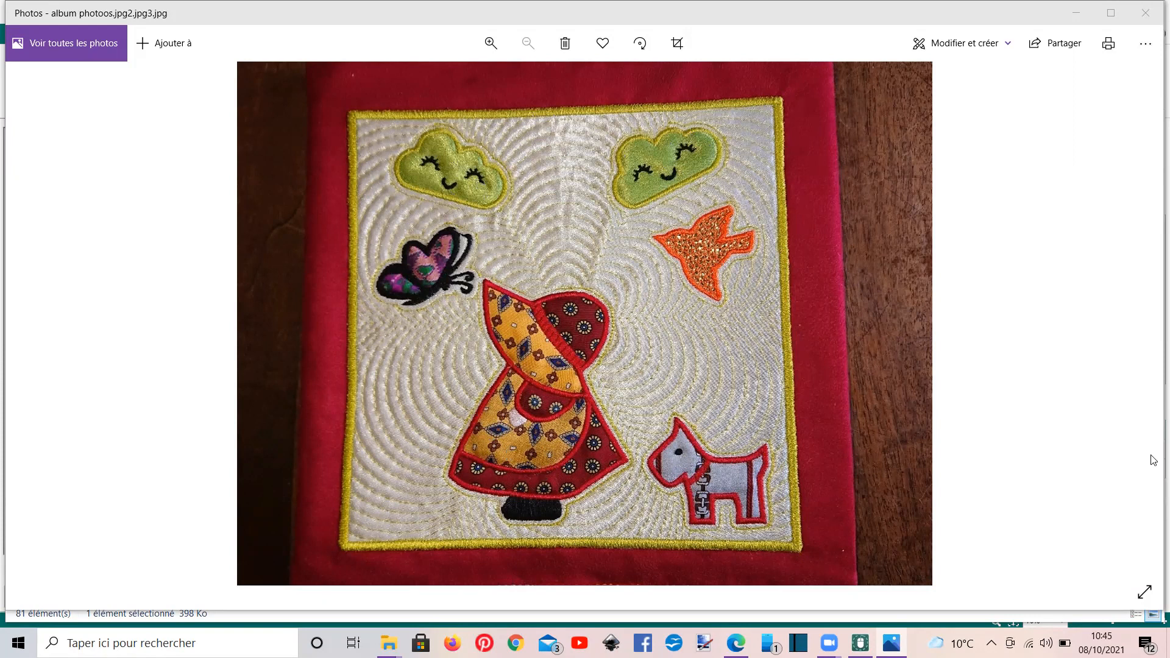
Switch to mySewnet Embroidery, group all six motifs in the hoop and copy the group
mouse_move(859, 641)
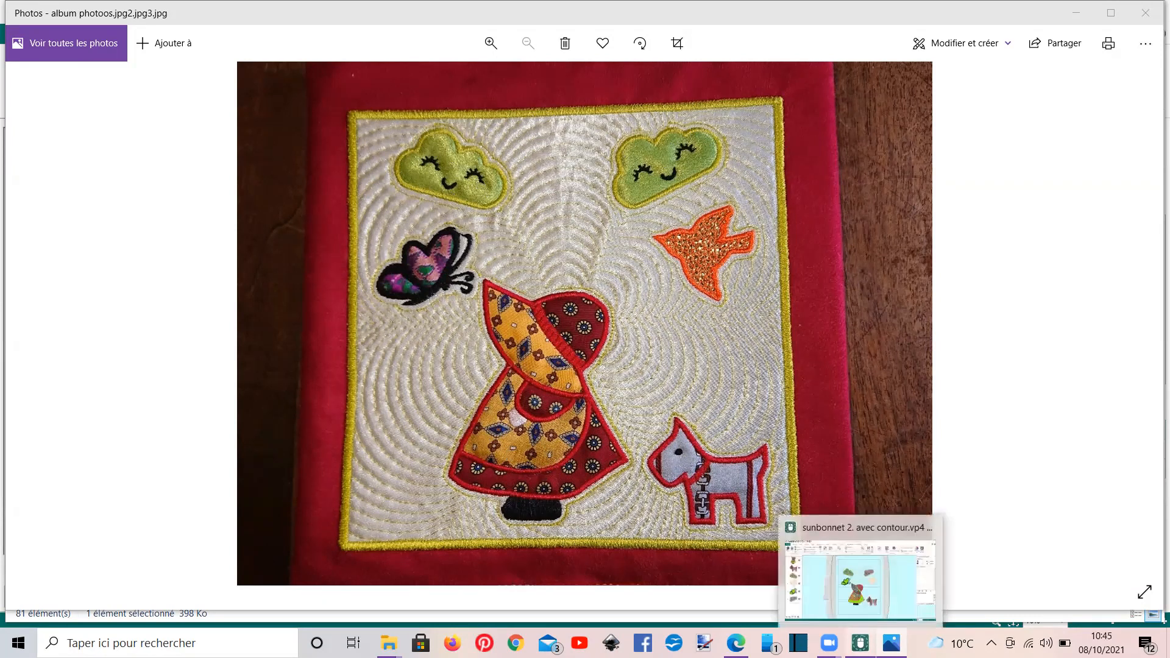
click(859, 641)
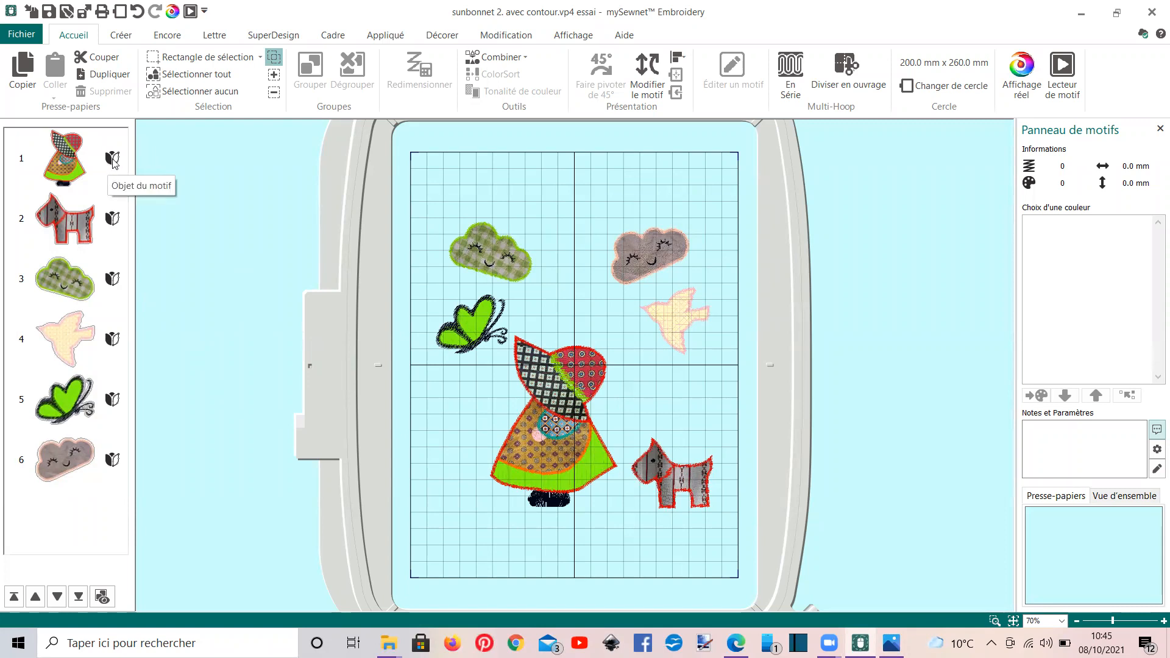
click(75, 161)
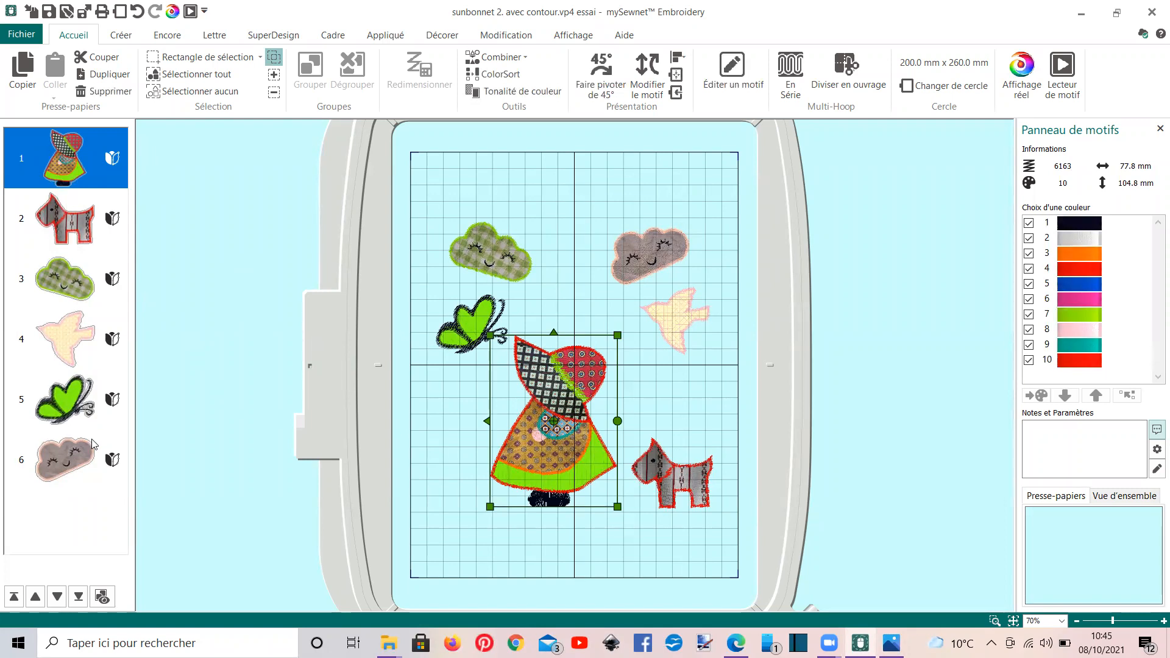
shift+click(88, 458)
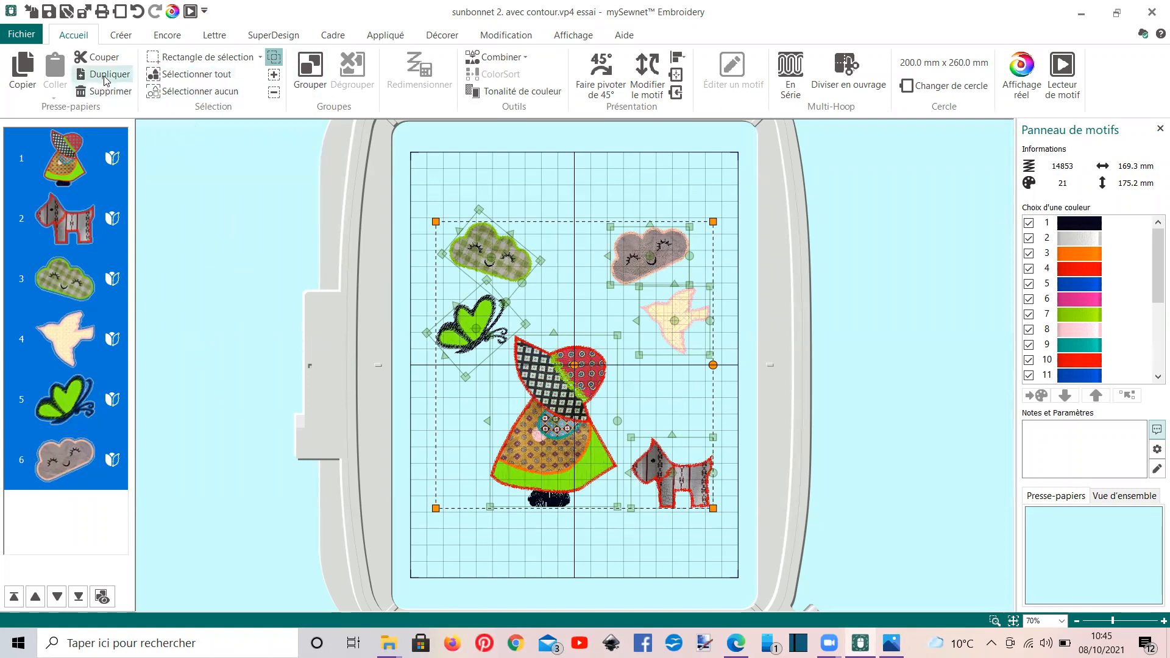
click(310, 68)
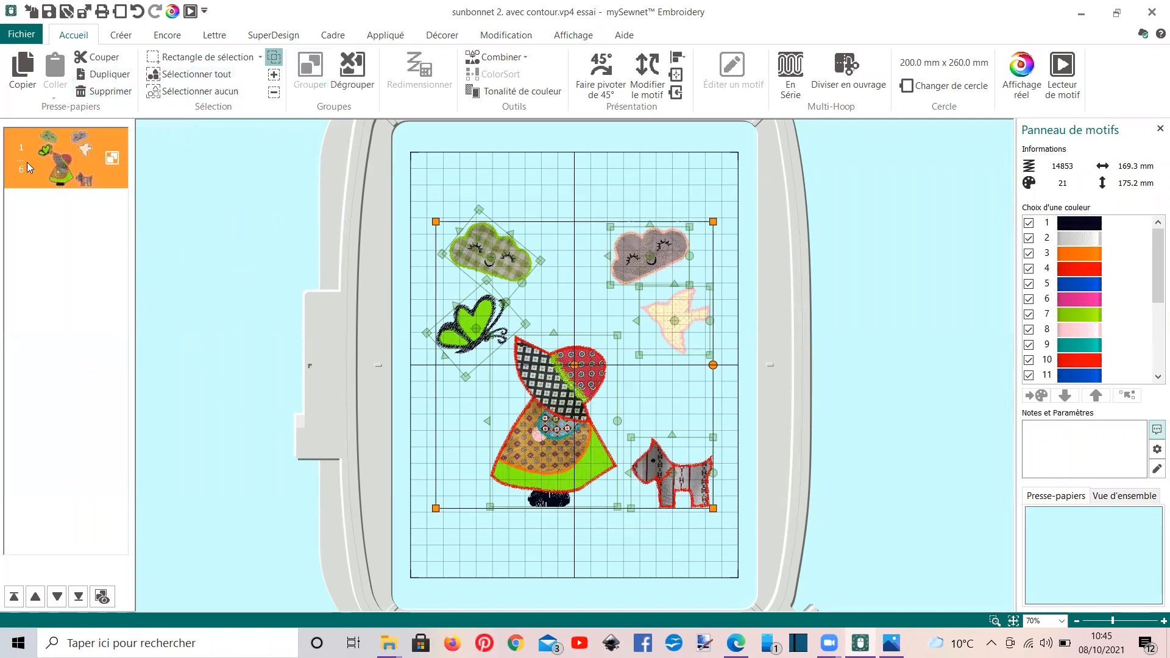
click(23, 69)
Start a quilt block with a filled background and inner embroidery, using rectangle shape 2 at 193 by 193 mm
click(120, 35)
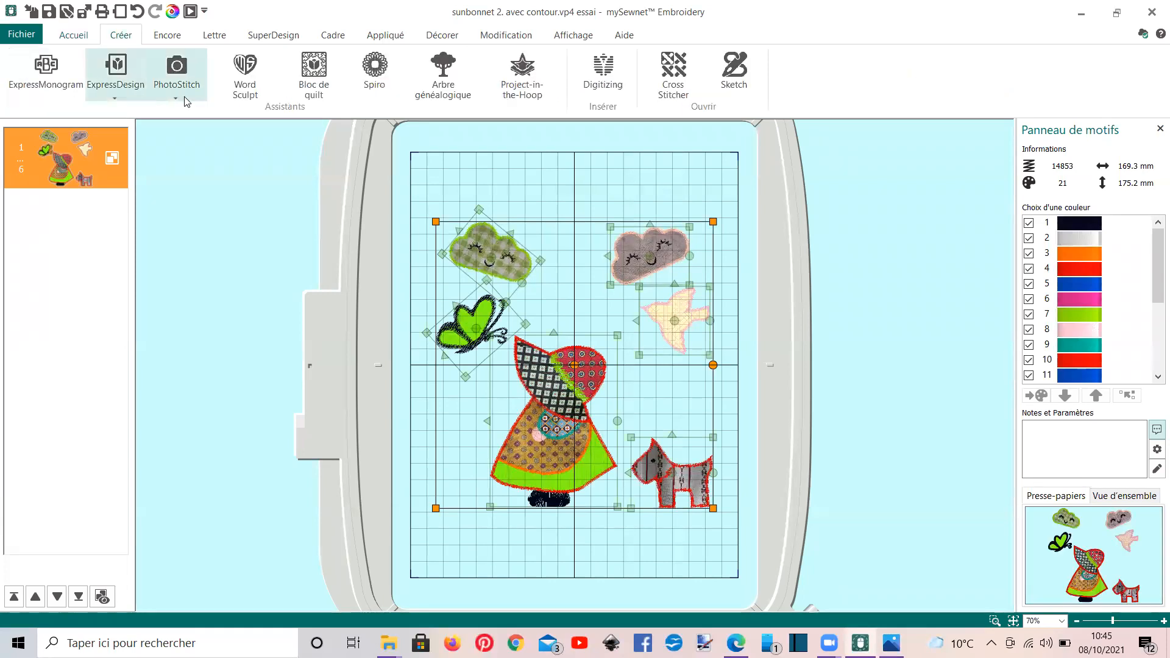
click(308, 86)
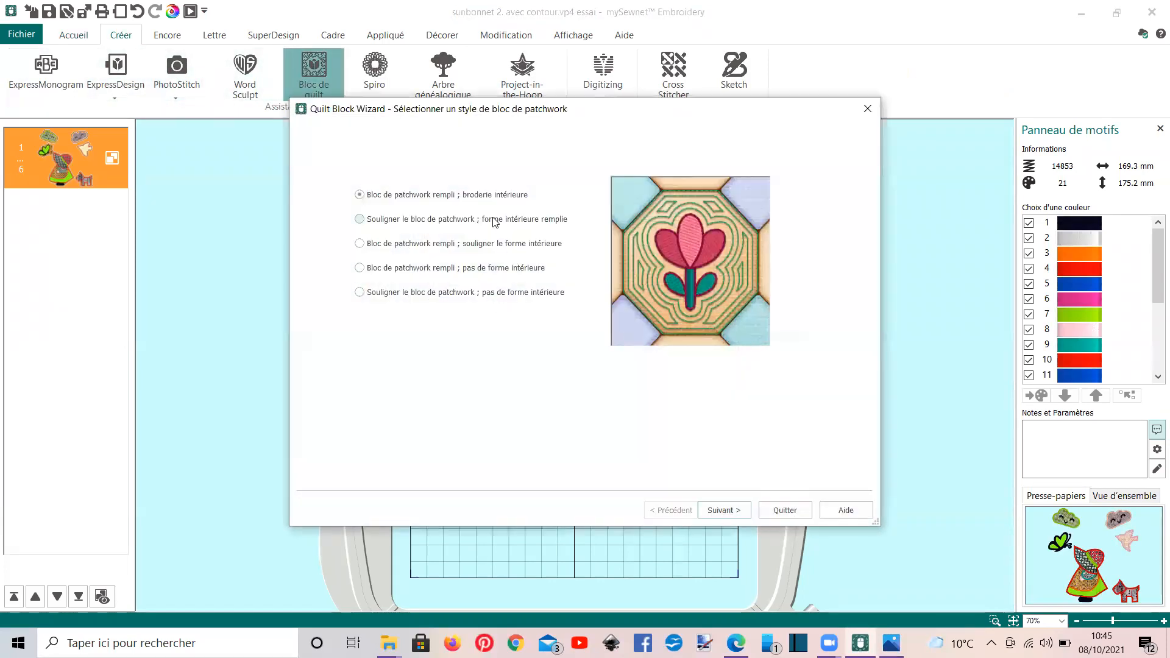
click(723, 509)
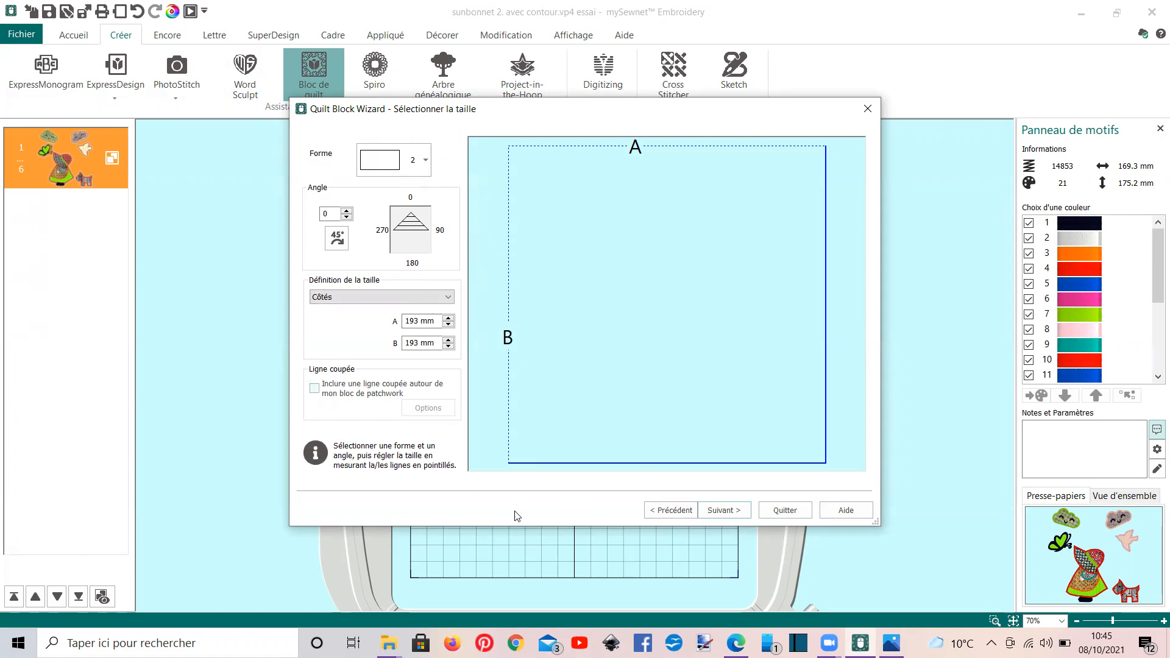
click(719, 512)
Paste the copied group into the quilt block and set its contour margin to 3 mm
click(320, 254)
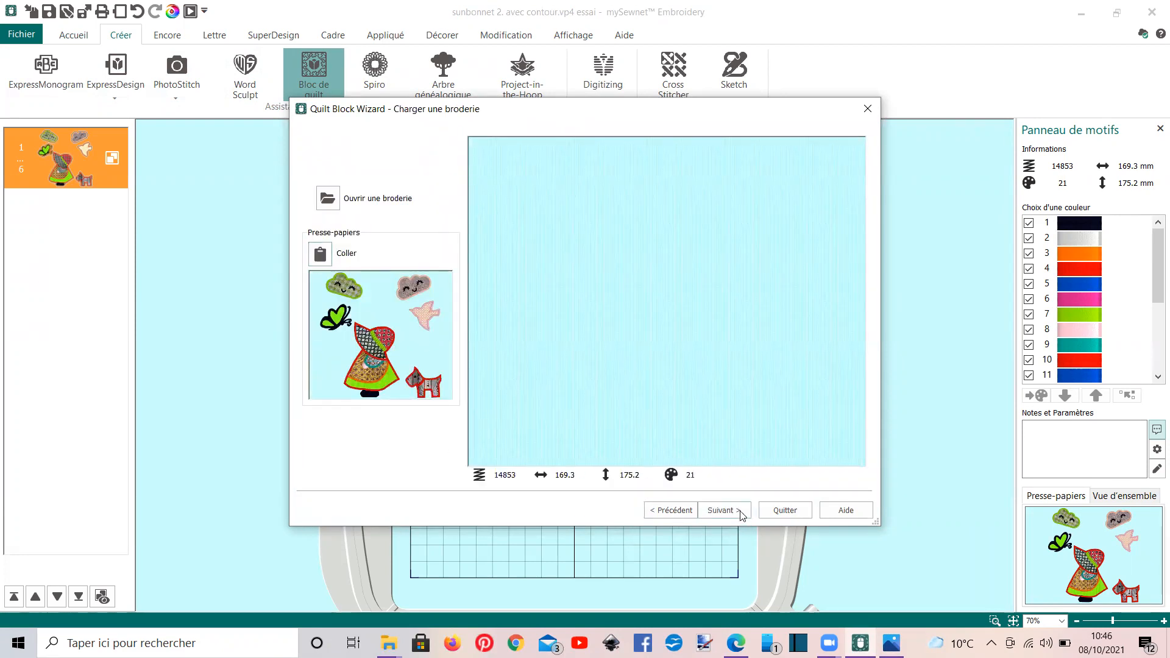
click(728, 515)
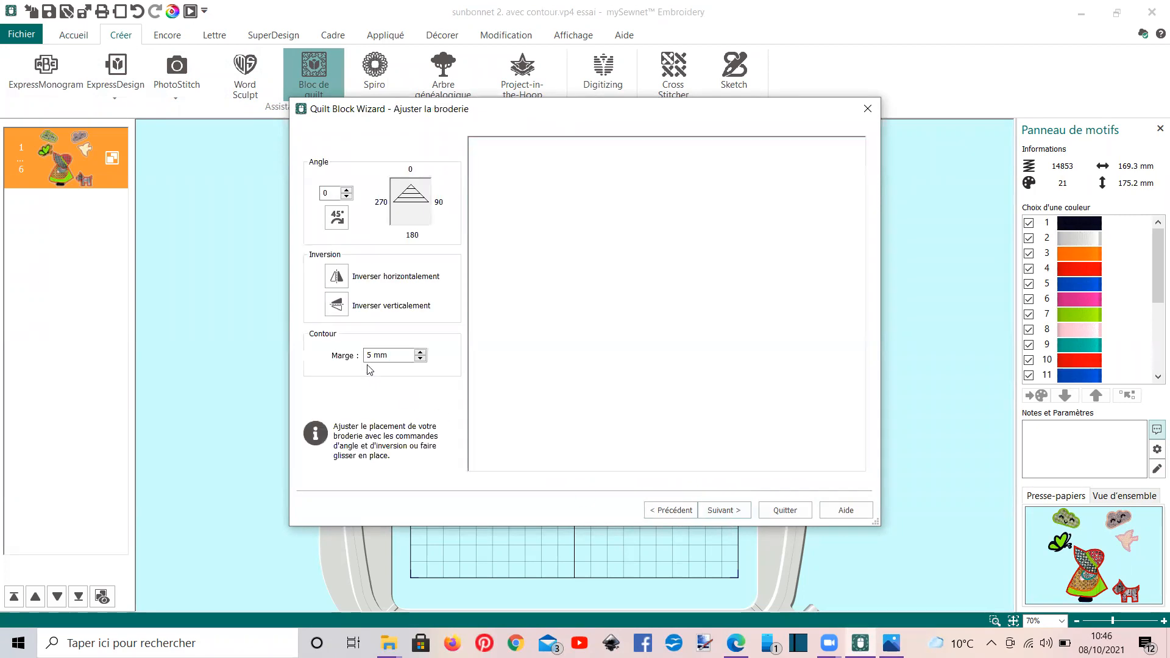
click(420, 358)
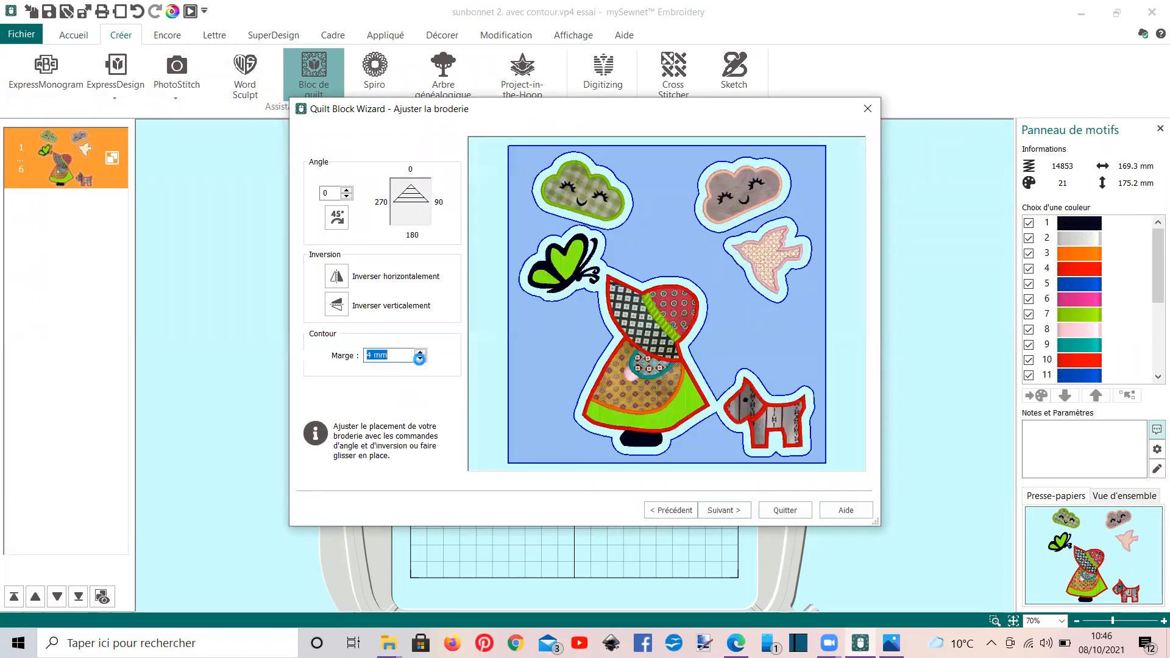
click(419, 358)
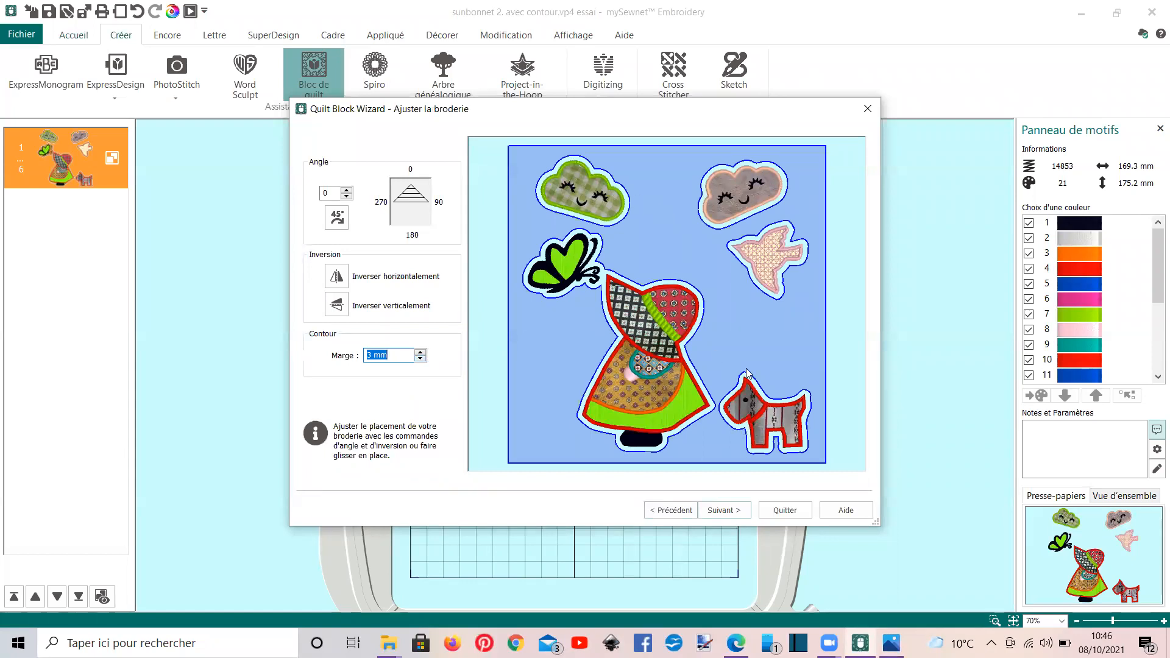
click(720, 511)
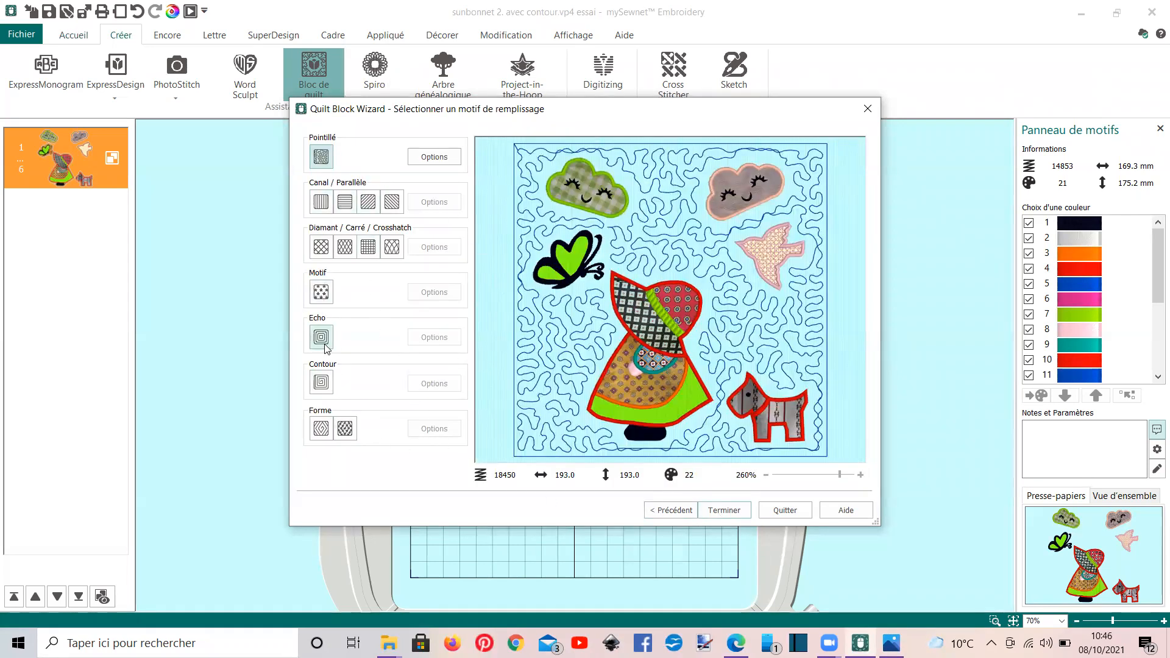
Fill the quilt block with the first Forme fill, using motifs with star design 5 from General Motifs 1
click(322, 431)
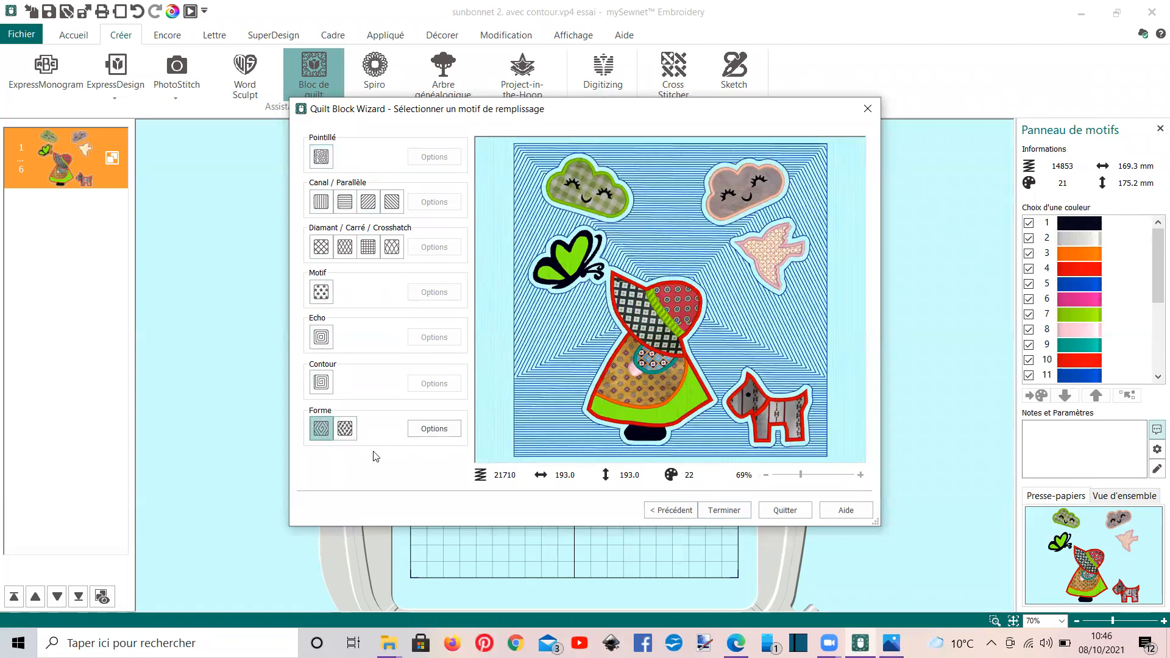
click(434, 428)
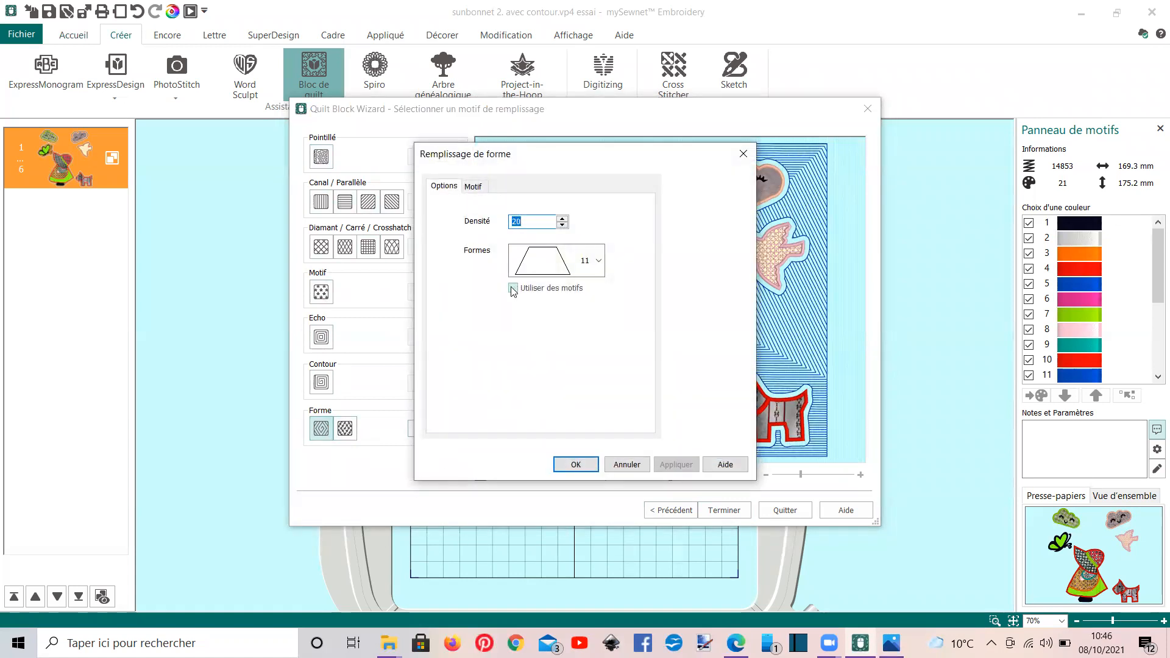
click(512, 289)
click(468, 189)
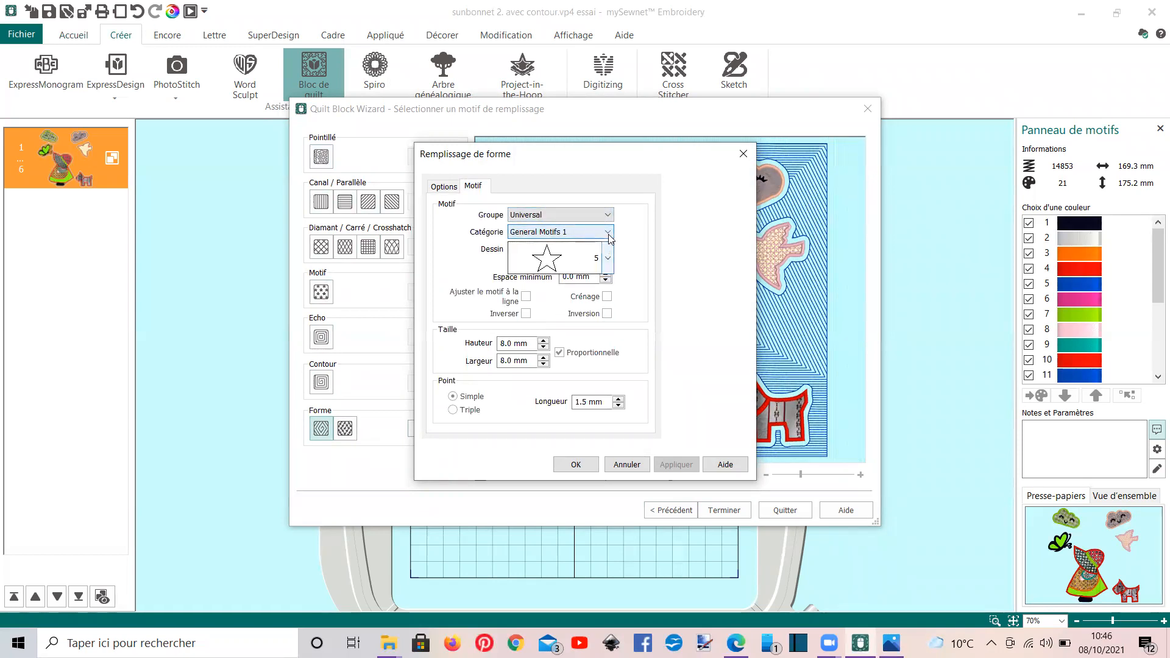
click(607, 259)
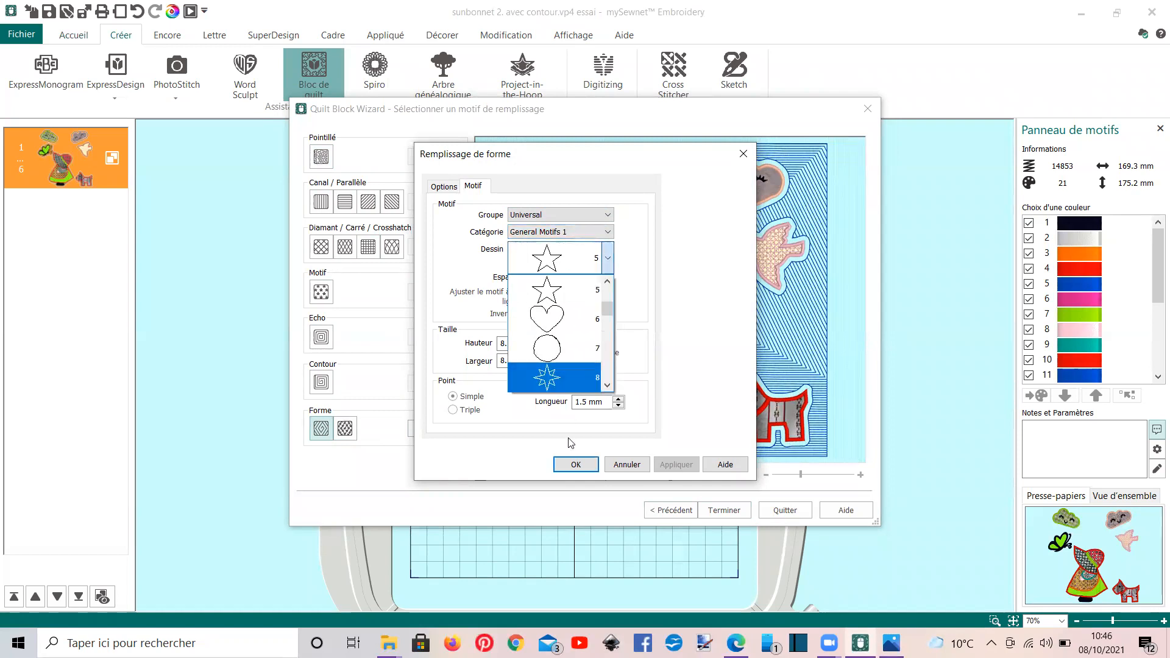
click(575, 474)
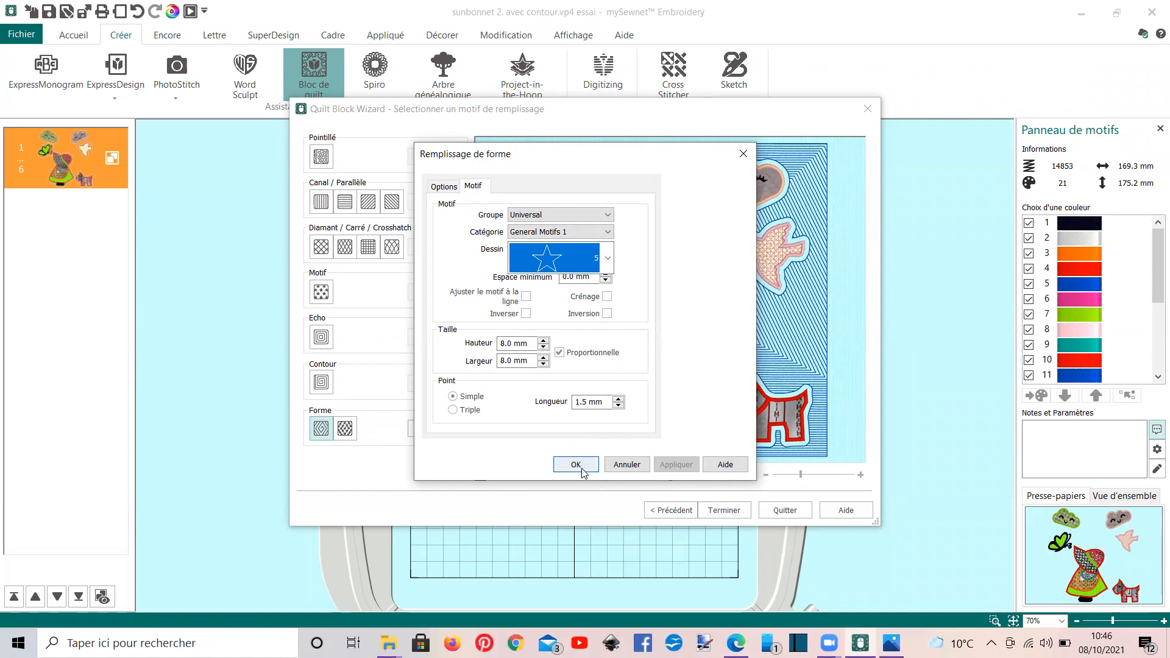
click(442, 186)
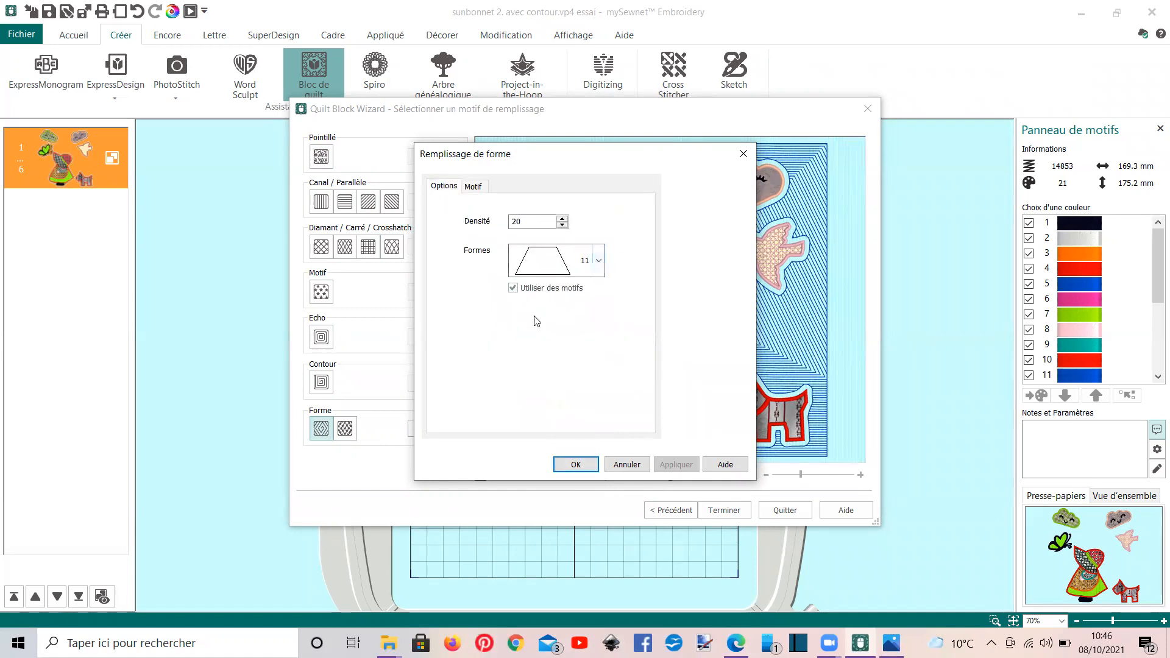
click(587, 466)
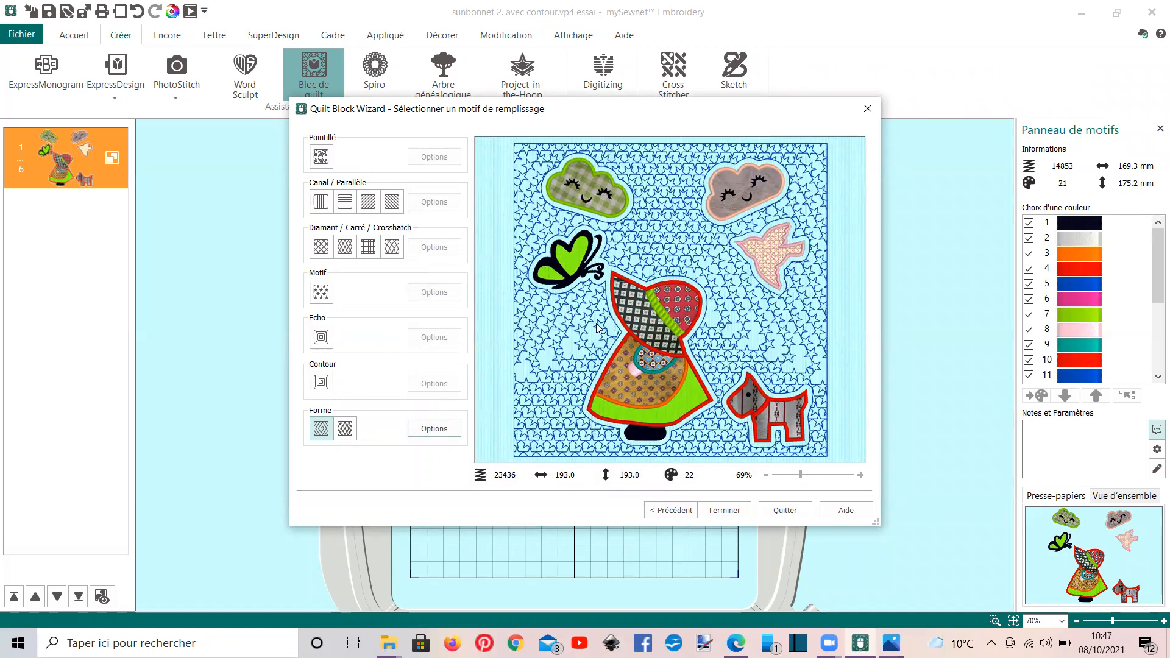
Change the shape fill to the six-petal flower, shape 49, with a density of 40
click(670, 514)
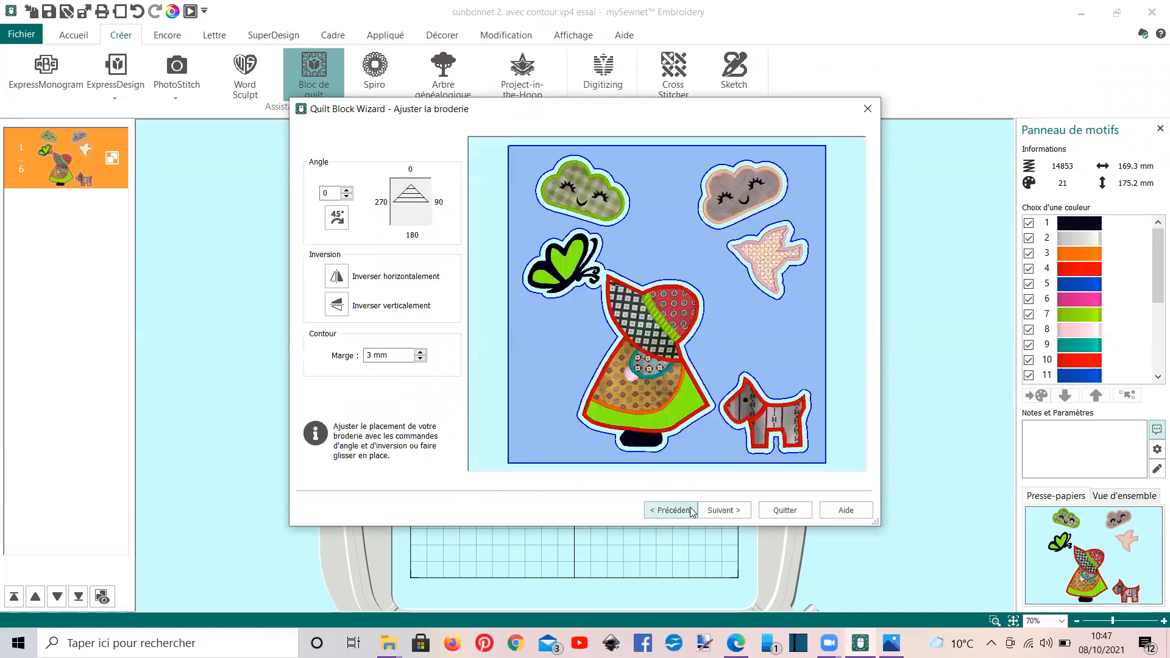
click(712, 511)
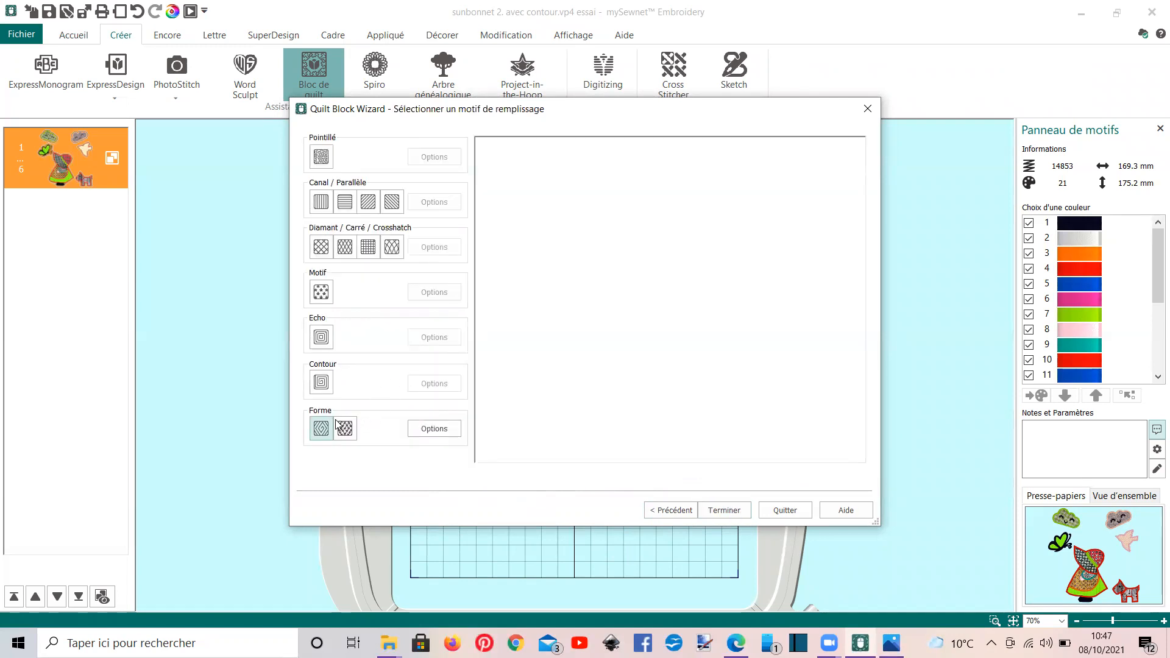
click(425, 431)
click(594, 272)
scroll(562, 372, down, 5)
scroll(562, 372, up, 2)
scroll(563, 370, down, 3)
scroll(566, 369, down, 6)
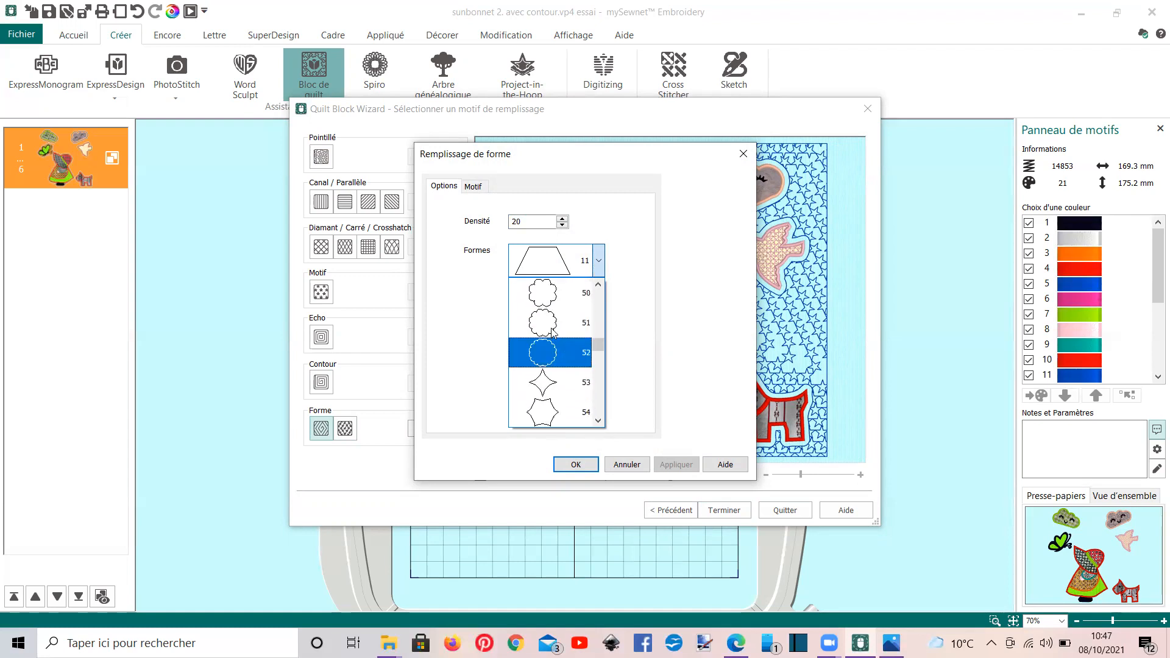
scroll(562, 311, up, 1)
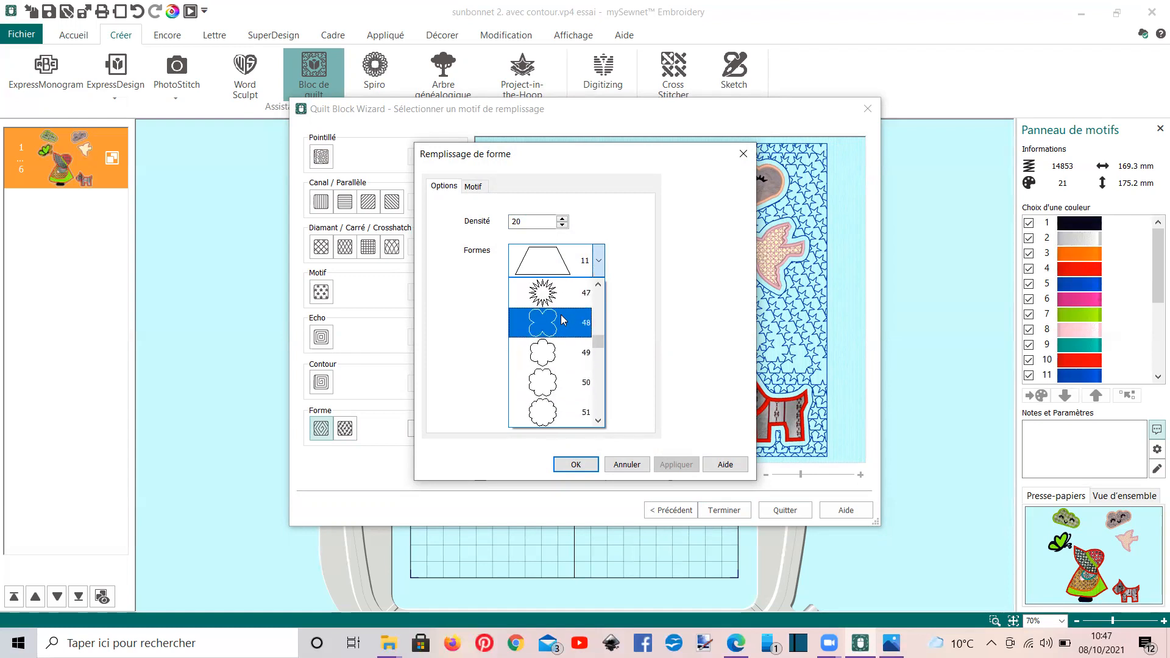
click(546, 353)
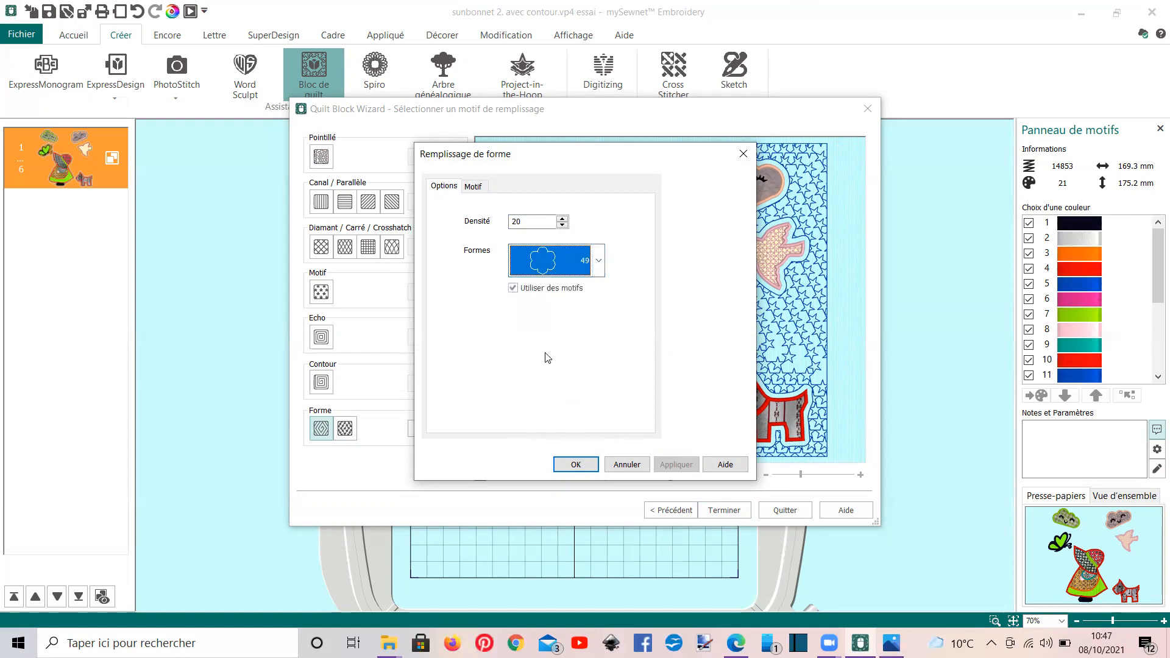
double_click(528, 223)
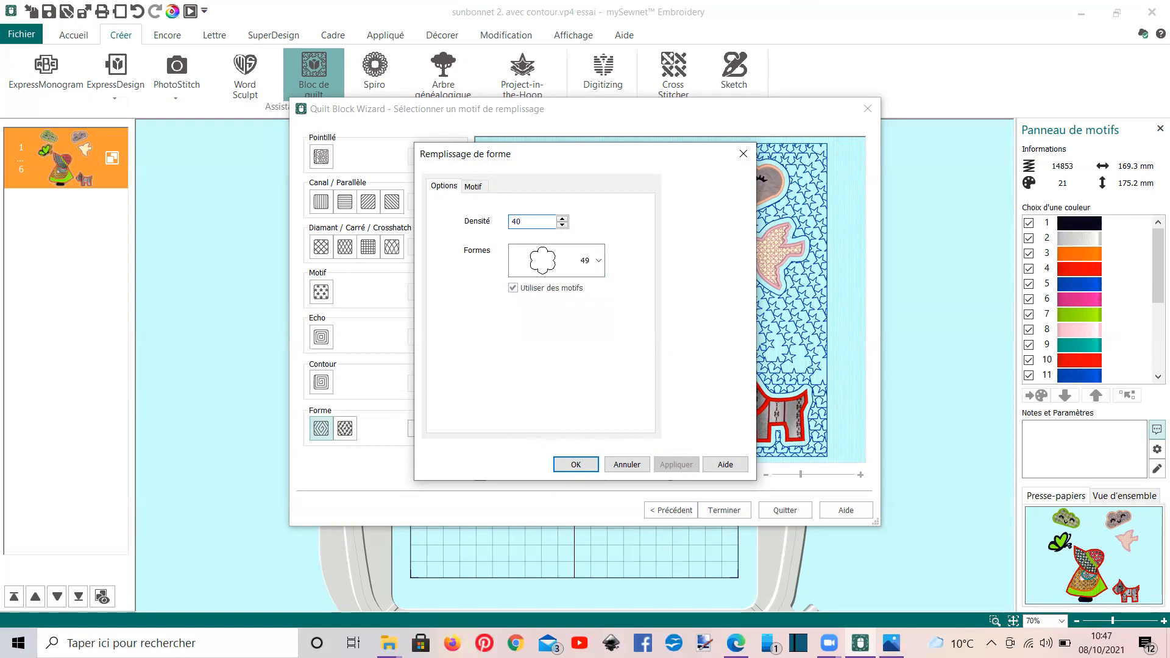
key(Return)
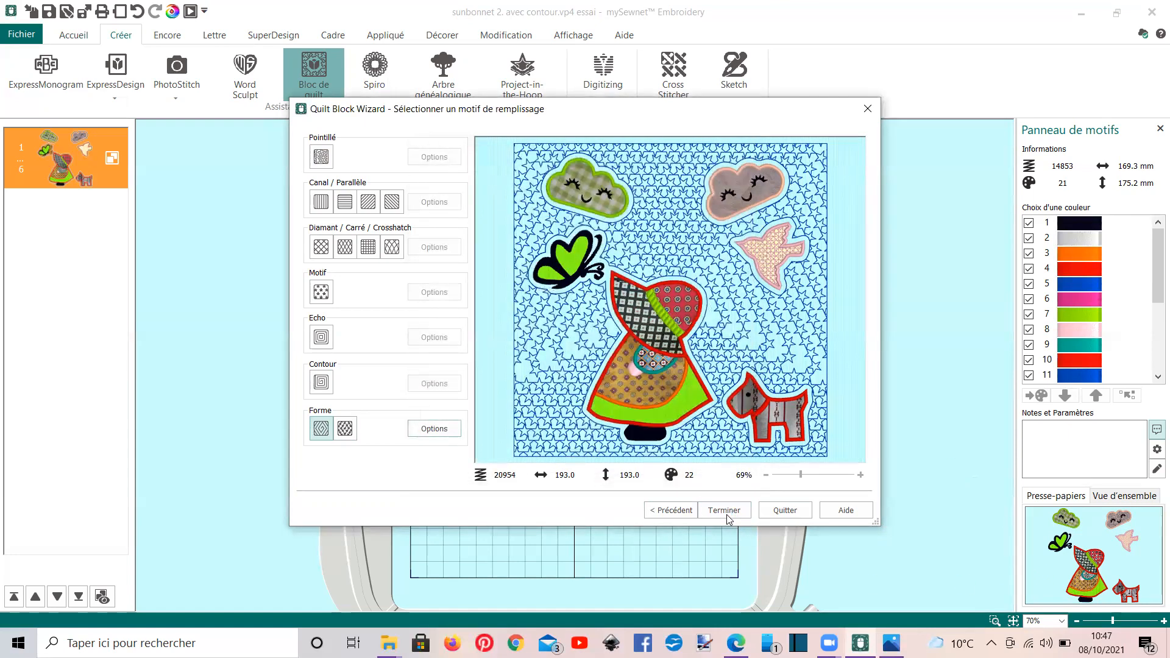
Turn off the use of motifs in the shape fill and finish the quilt block
click(434, 429)
click(513, 289)
click(512, 288)
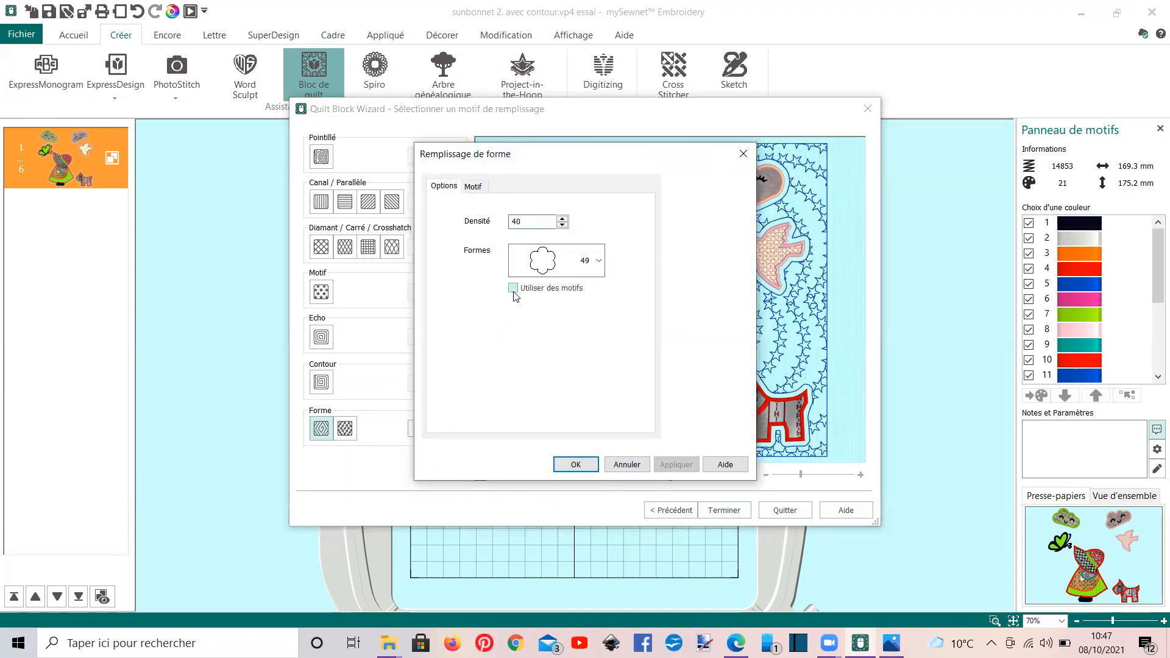
click(576, 464)
click(717, 517)
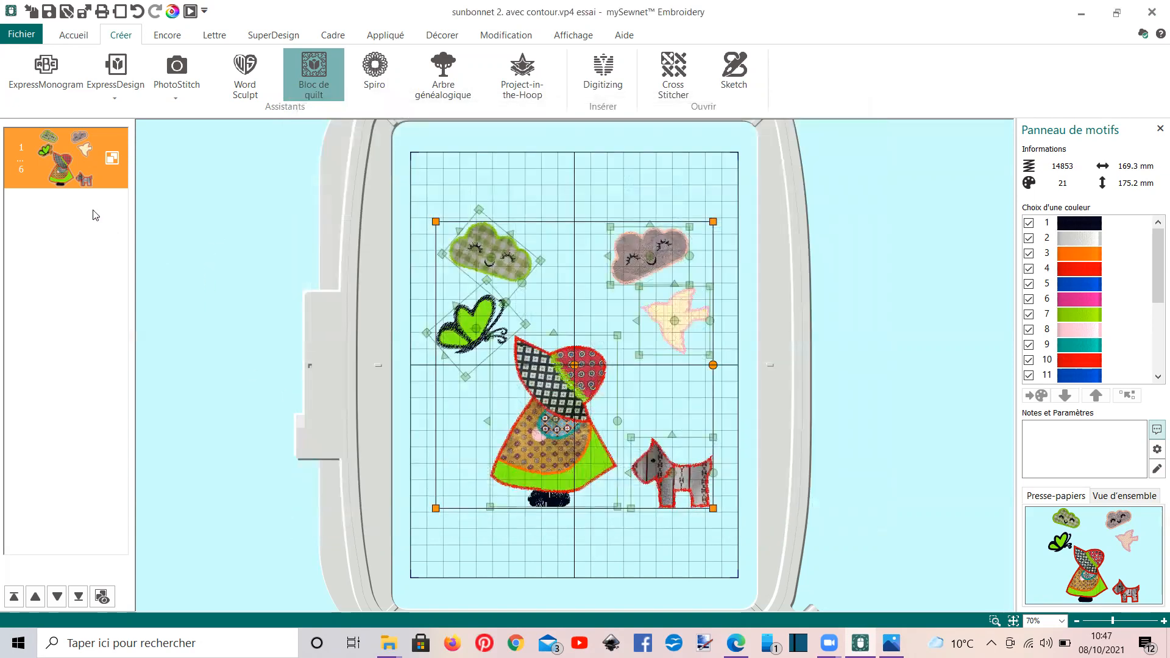
Delete the original six-motif group and ungroup the new quilt block
right_click(107, 159)
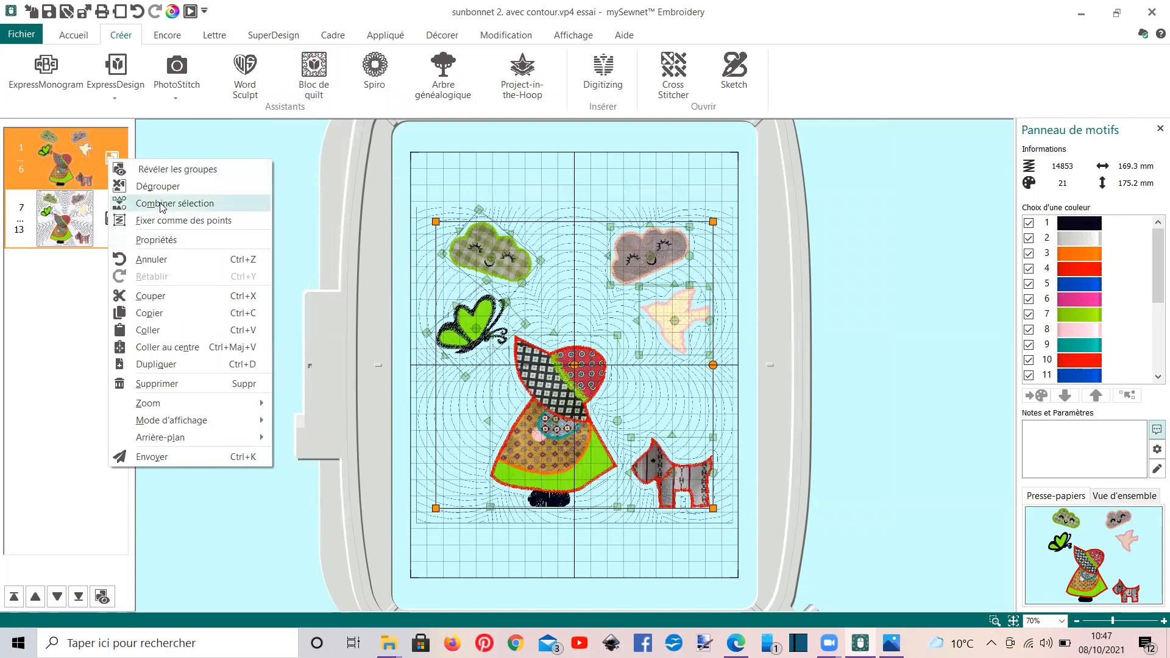
click(109, 158)
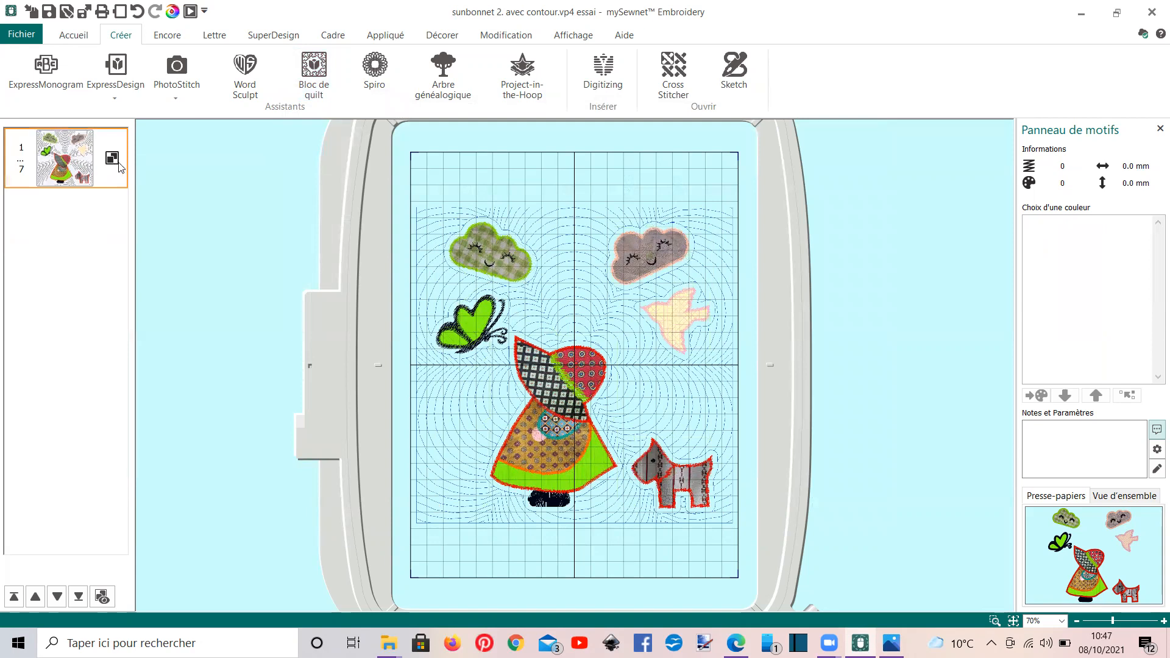
right_click(116, 161)
click(146, 186)
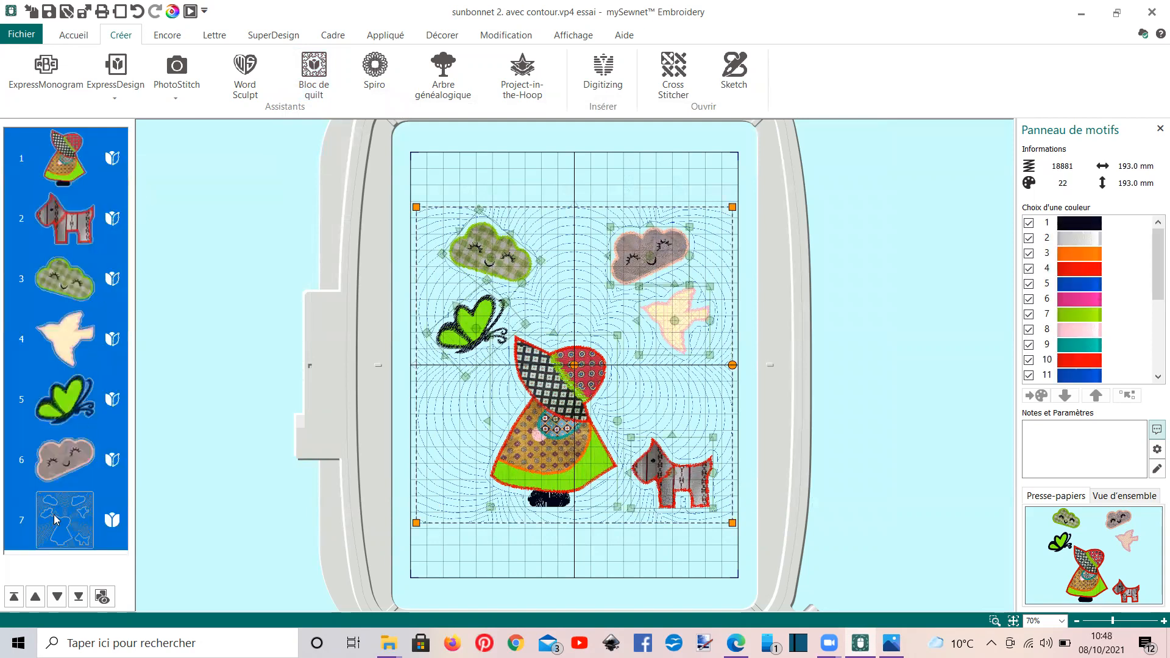
Set up a satin line border with an appliqué around the quilting background, with a 0 mm margin and a 4.0 mm line width
click(55, 519)
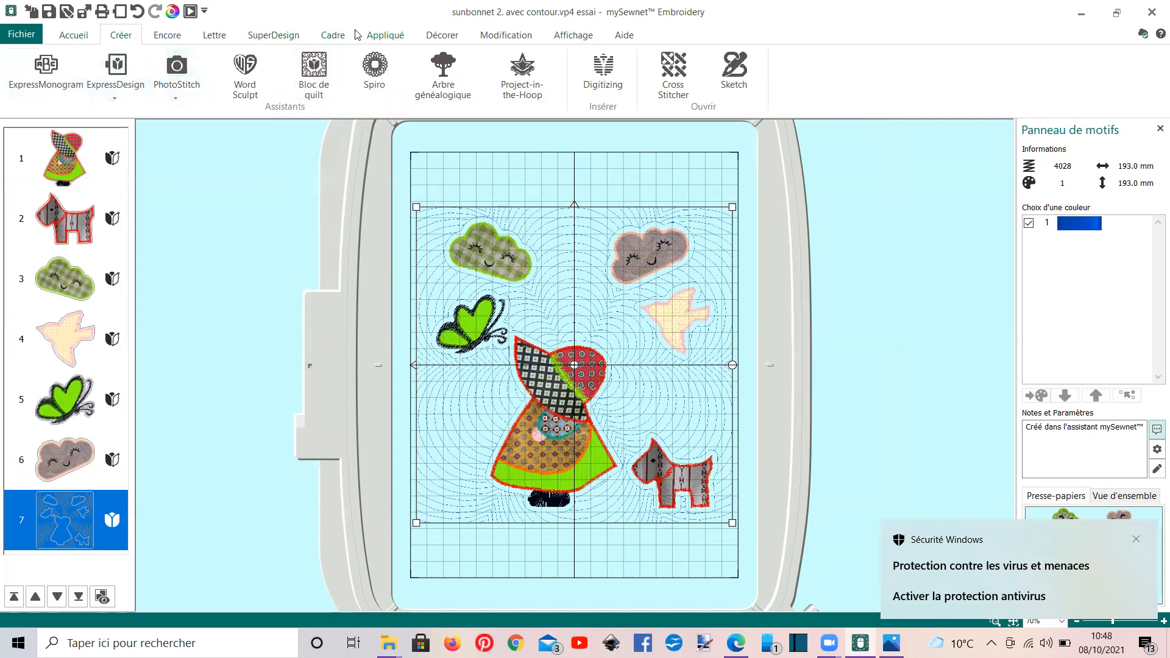
click(334, 35)
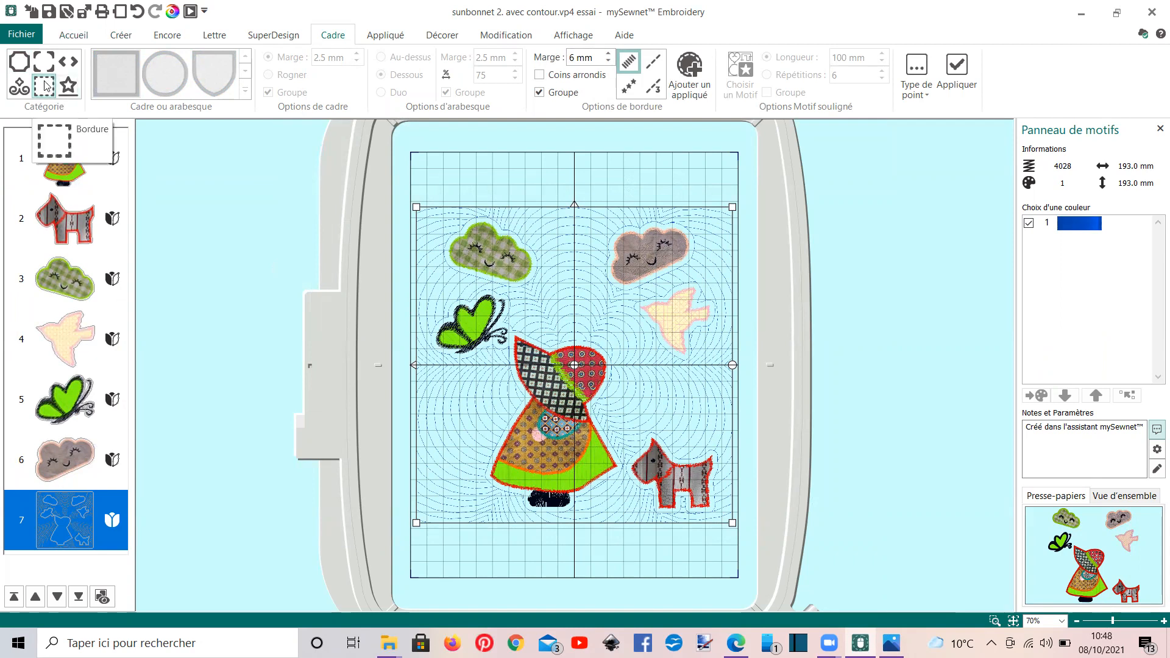
click(608, 61)
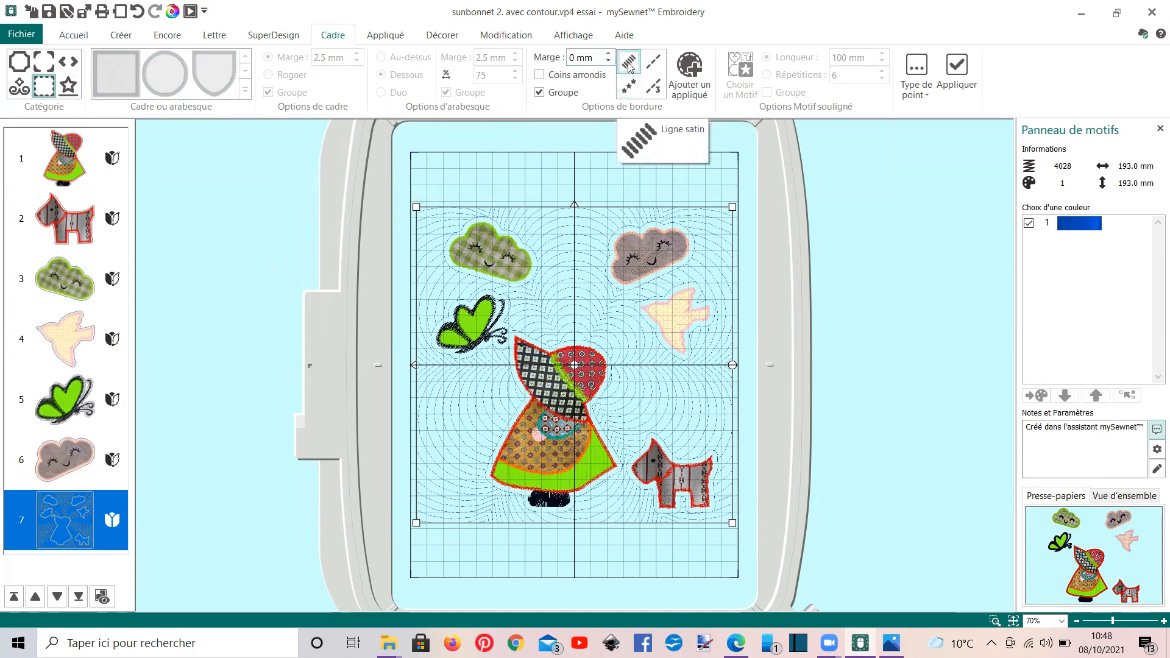
click(695, 75)
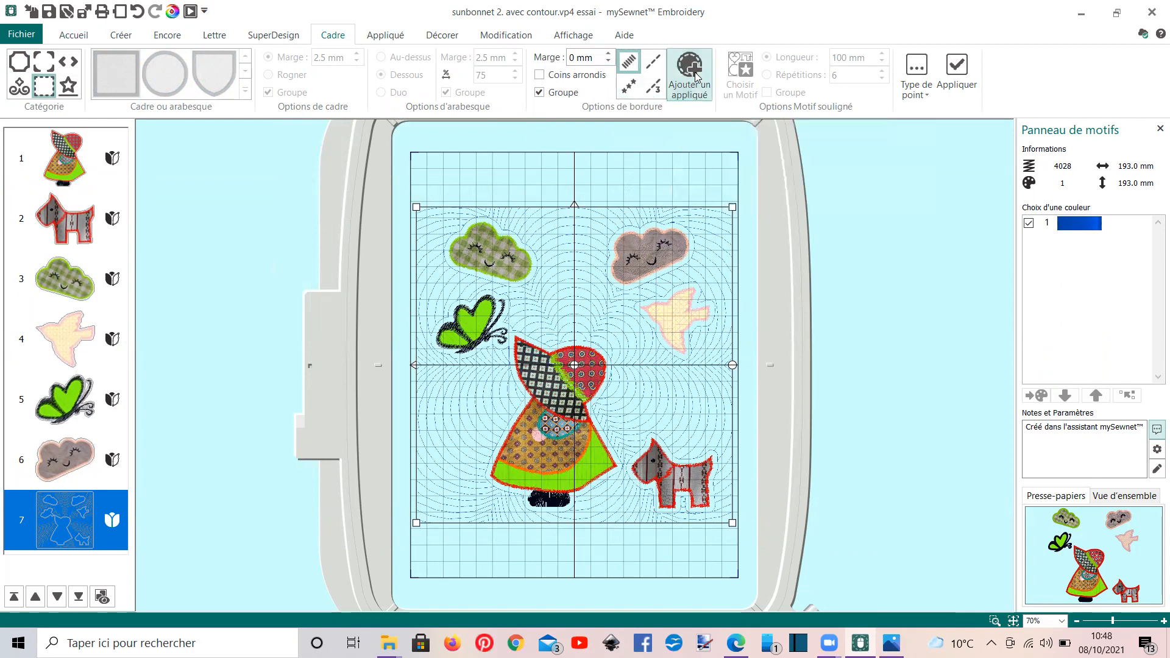
click(917, 79)
click(927, 112)
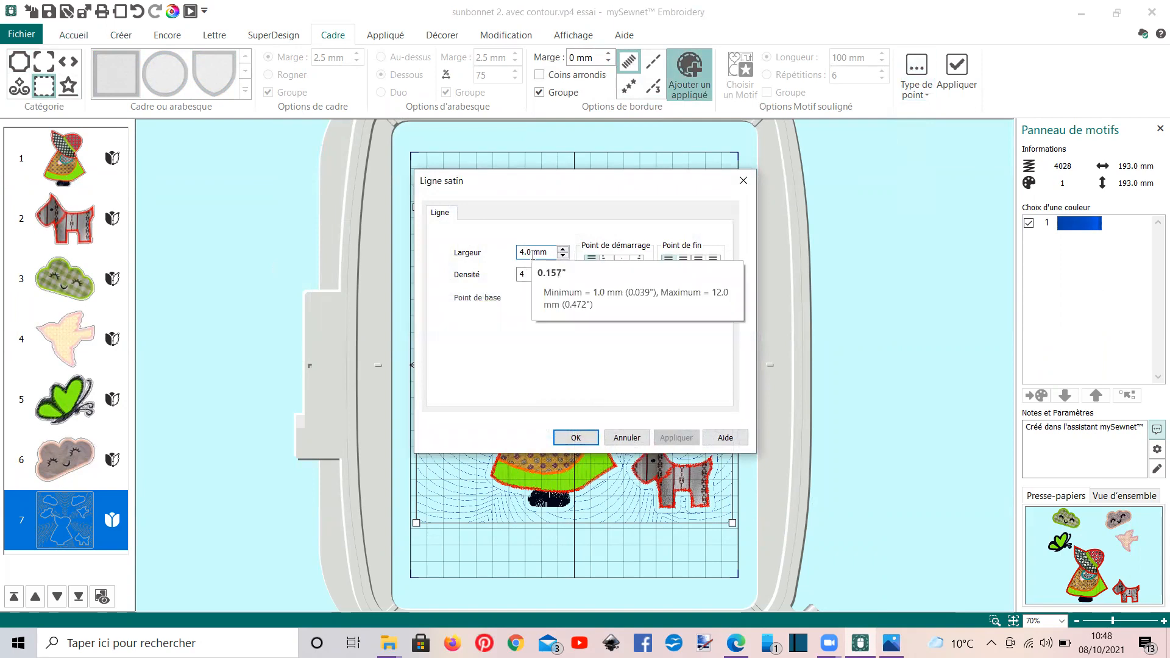
click(576, 437)
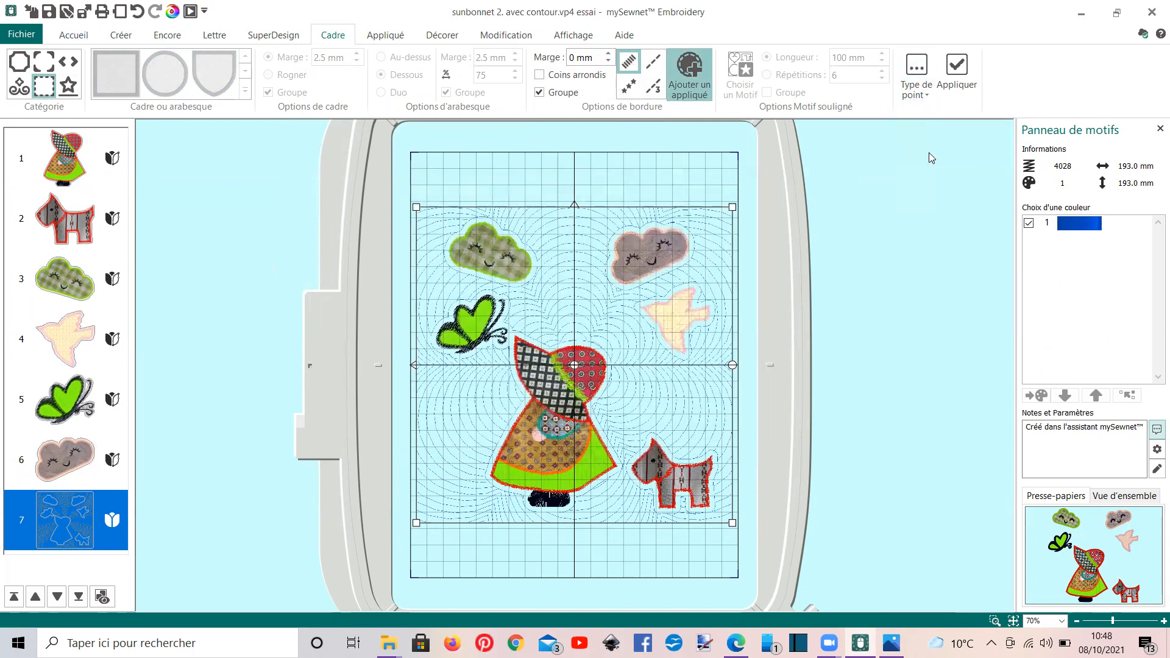
Choose the grey-beige fabric from the recent samples as the border's appliqué fabric
click(916, 85)
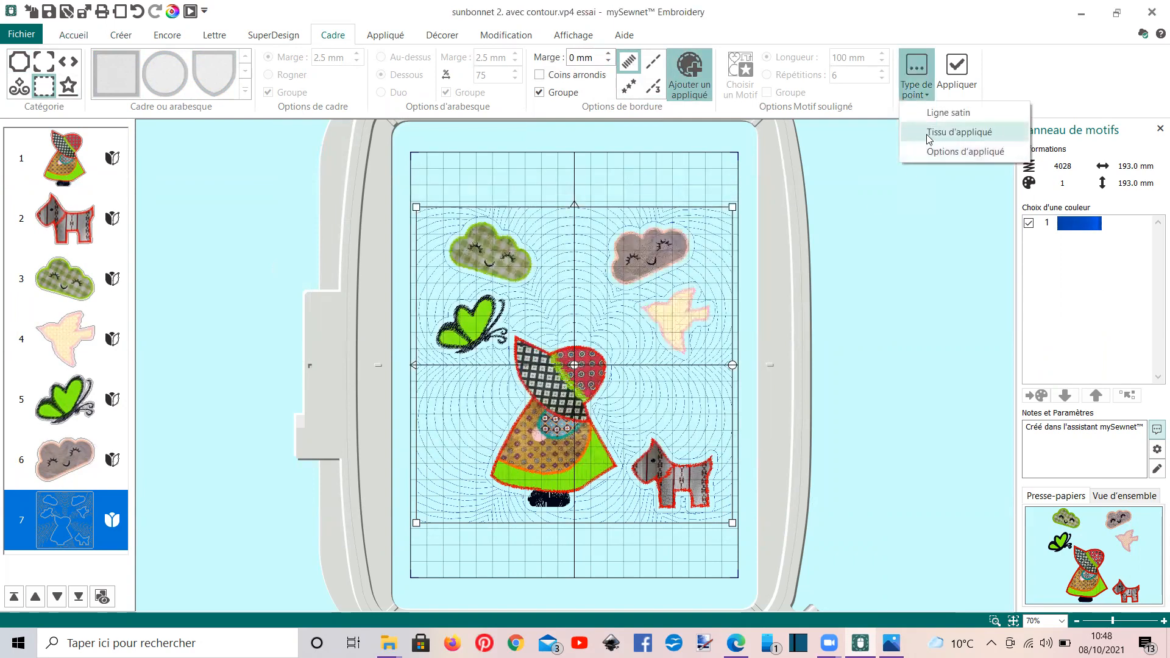
click(928, 133)
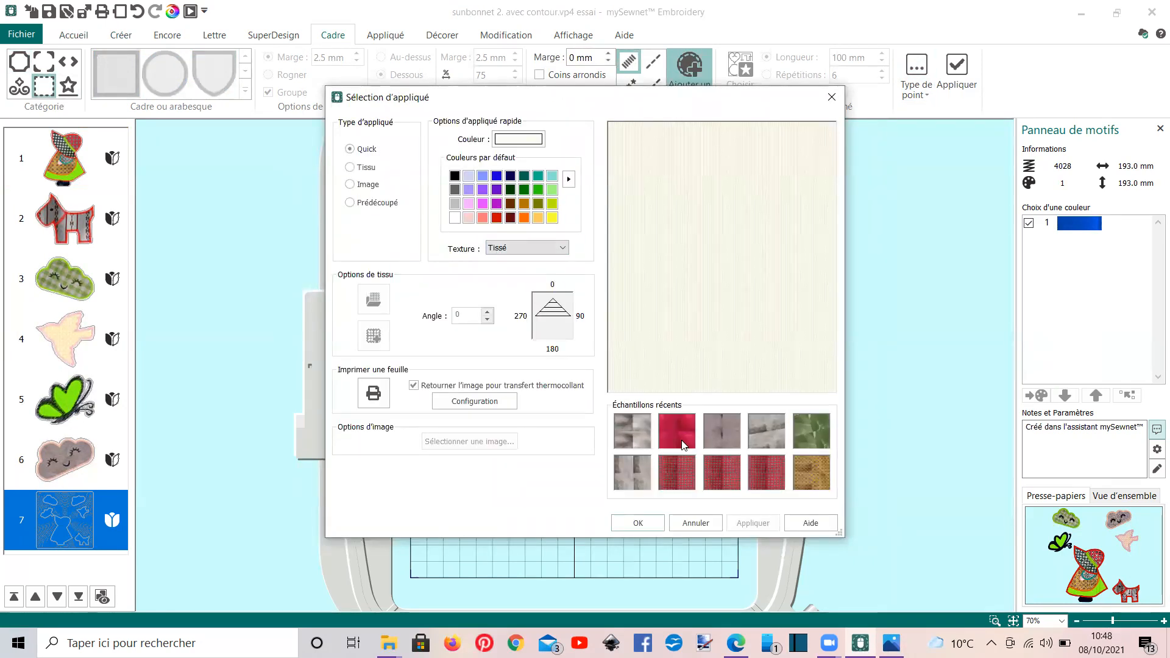
click(679, 434)
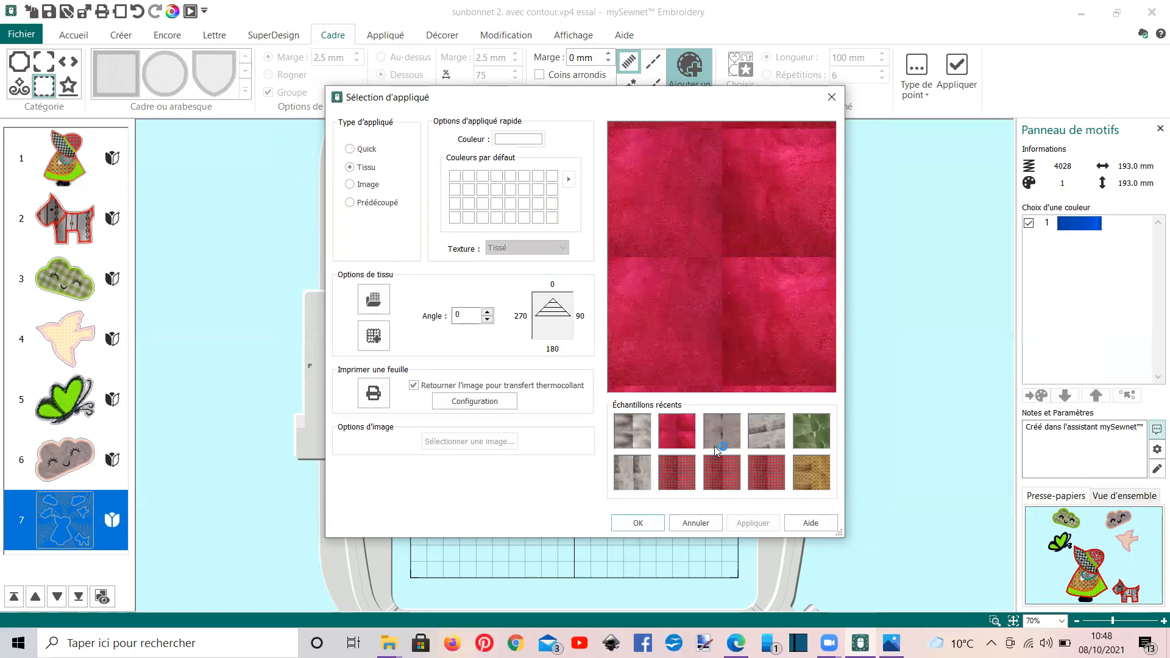
click(714, 445)
click(632, 430)
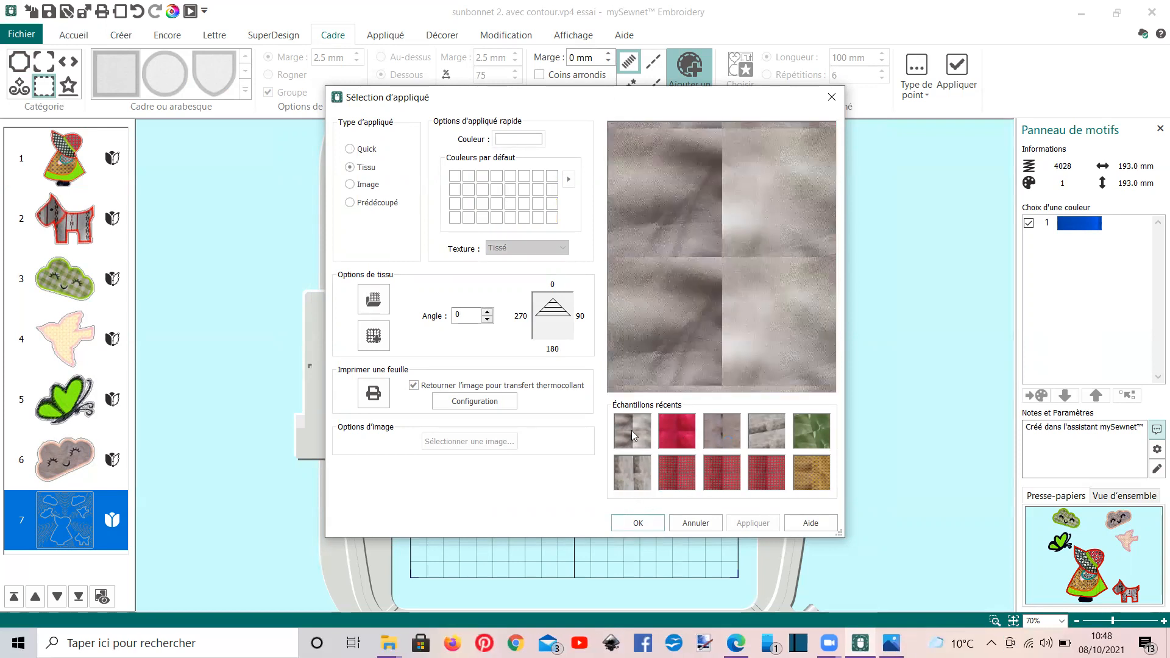
click(632, 525)
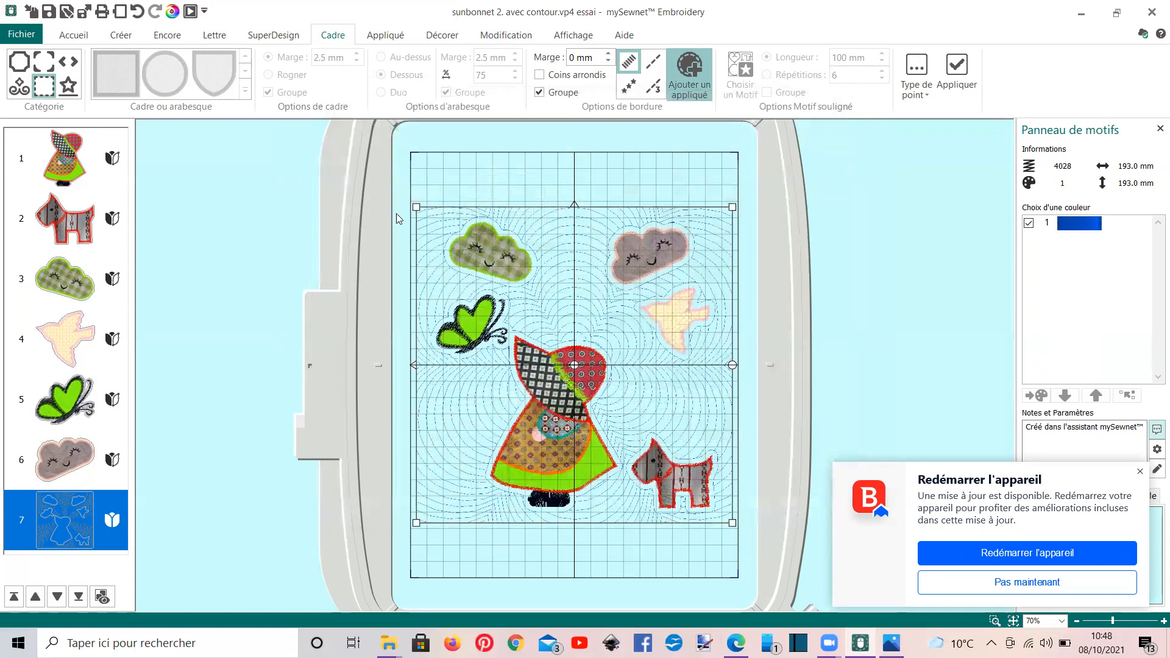
Apply the appliqué border to the quilting background and move the resulting group to the start of the stitching order
click(1042, 583)
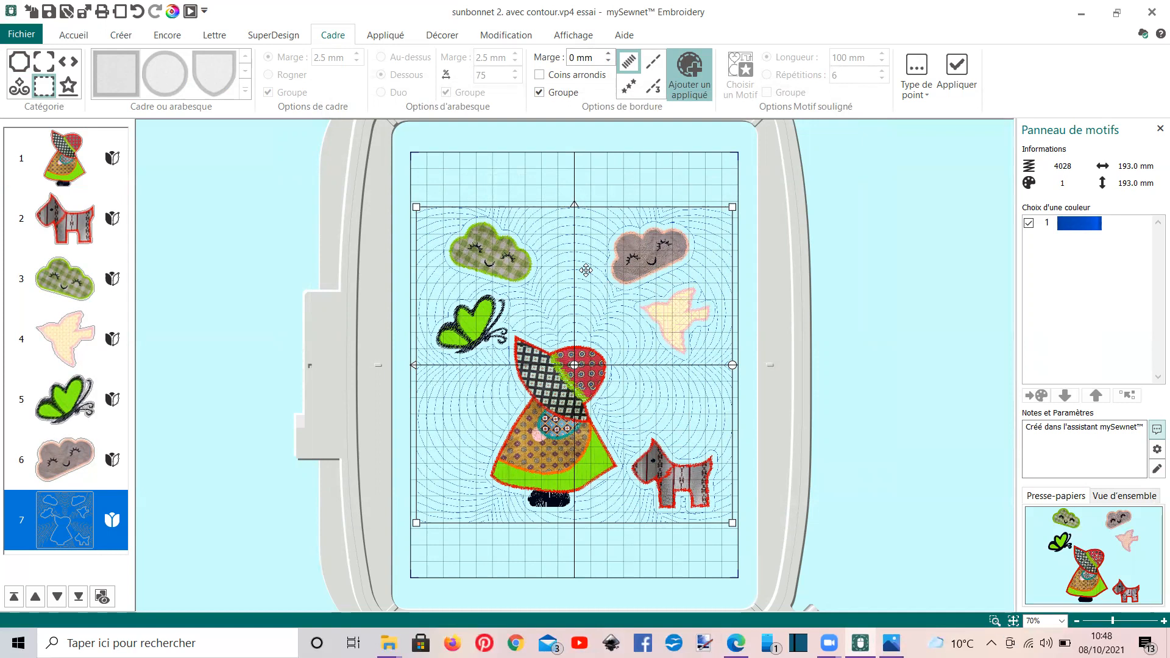
click(955, 77)
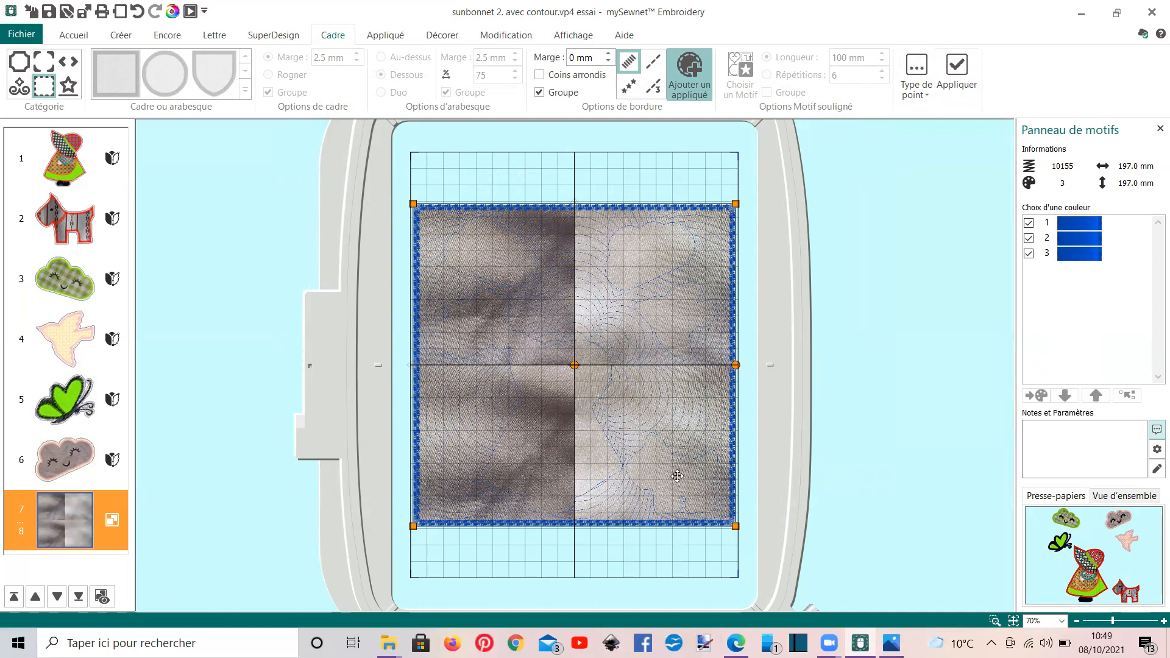
click(10, 599)
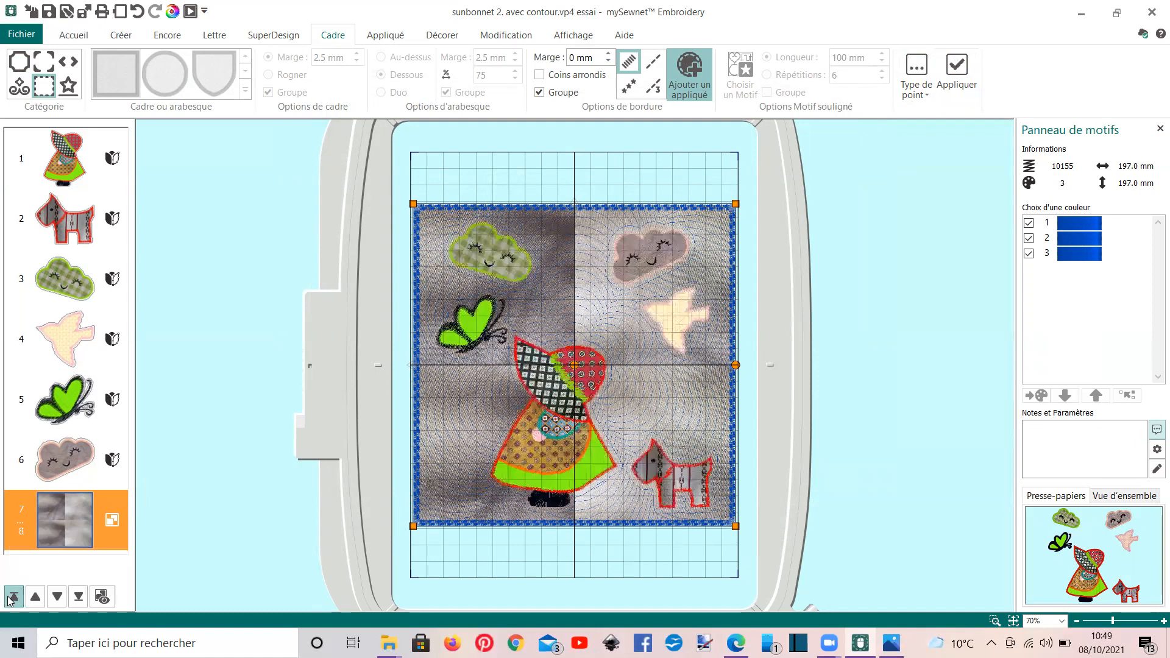
Play back the stitch-out of the whole block at faster speed to check the stitching order
click(190, 11)
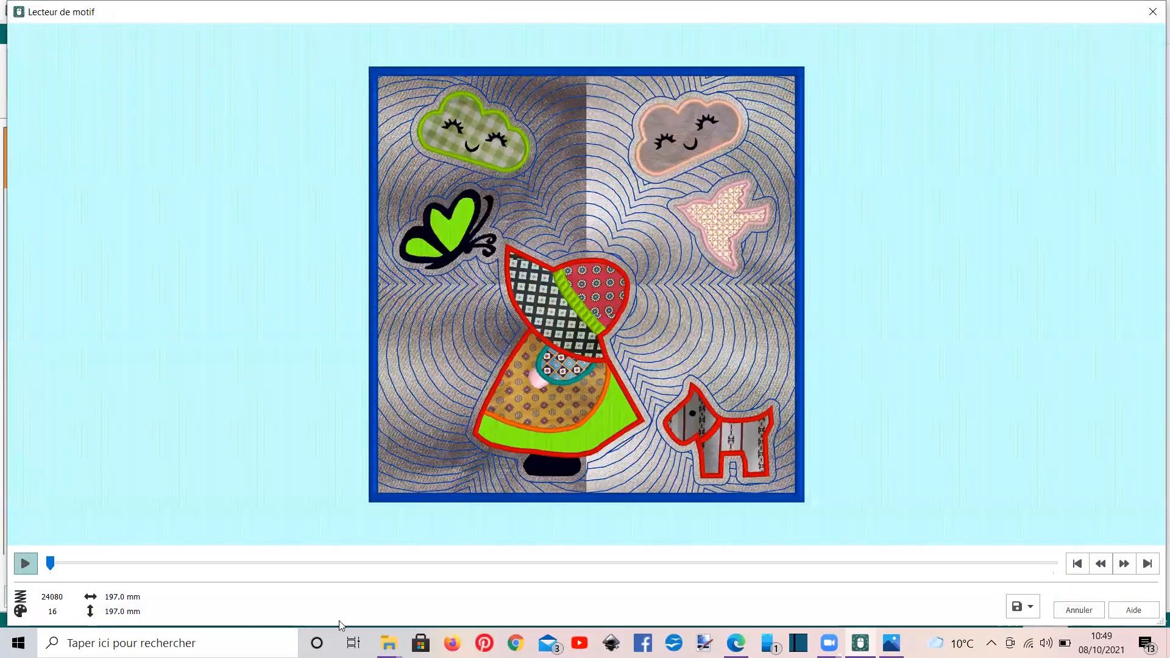
click(1124, 567)
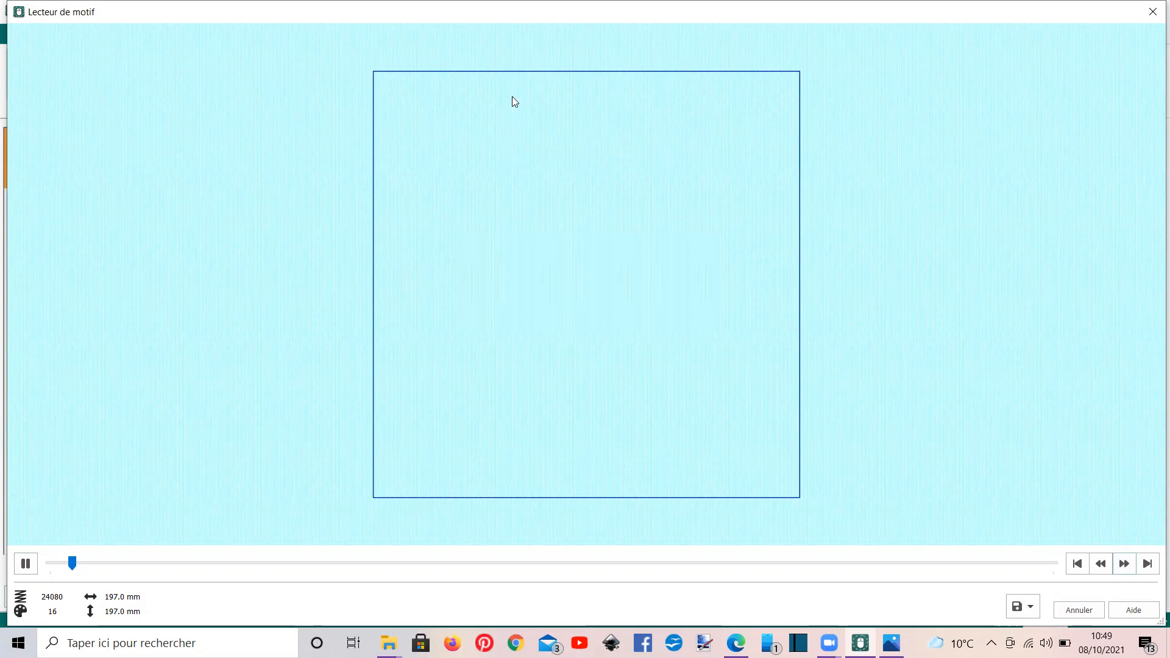
click(1151, 13)
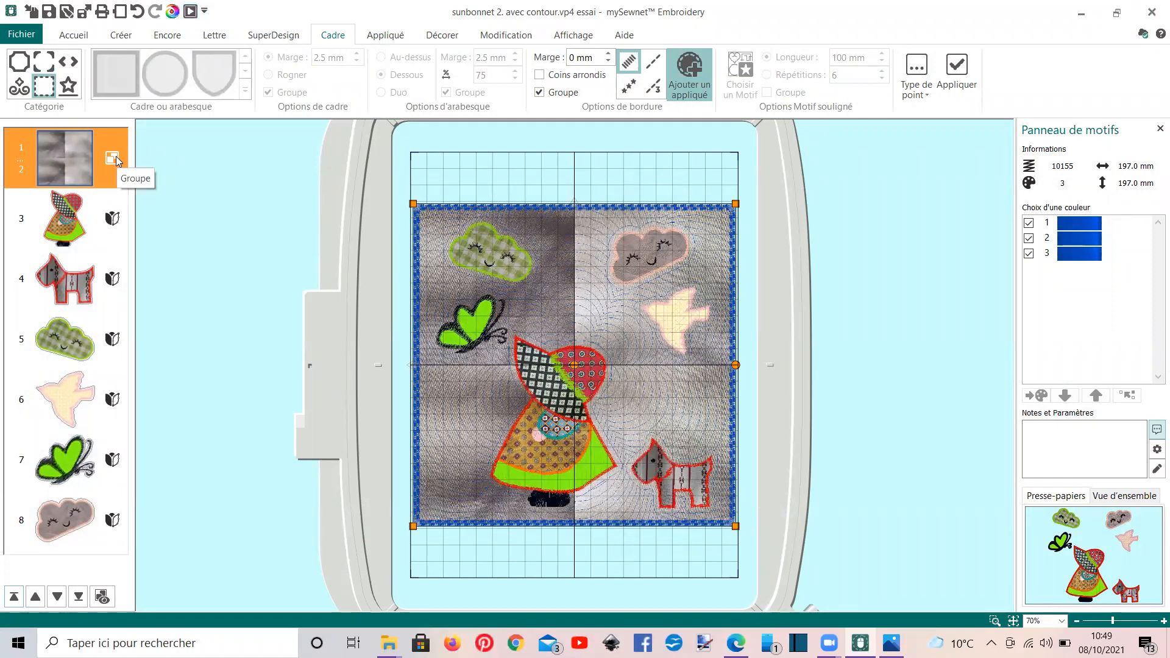
Change the fabric of the border's appliqué piece to a Quick appliqué in white
click(387, 37)
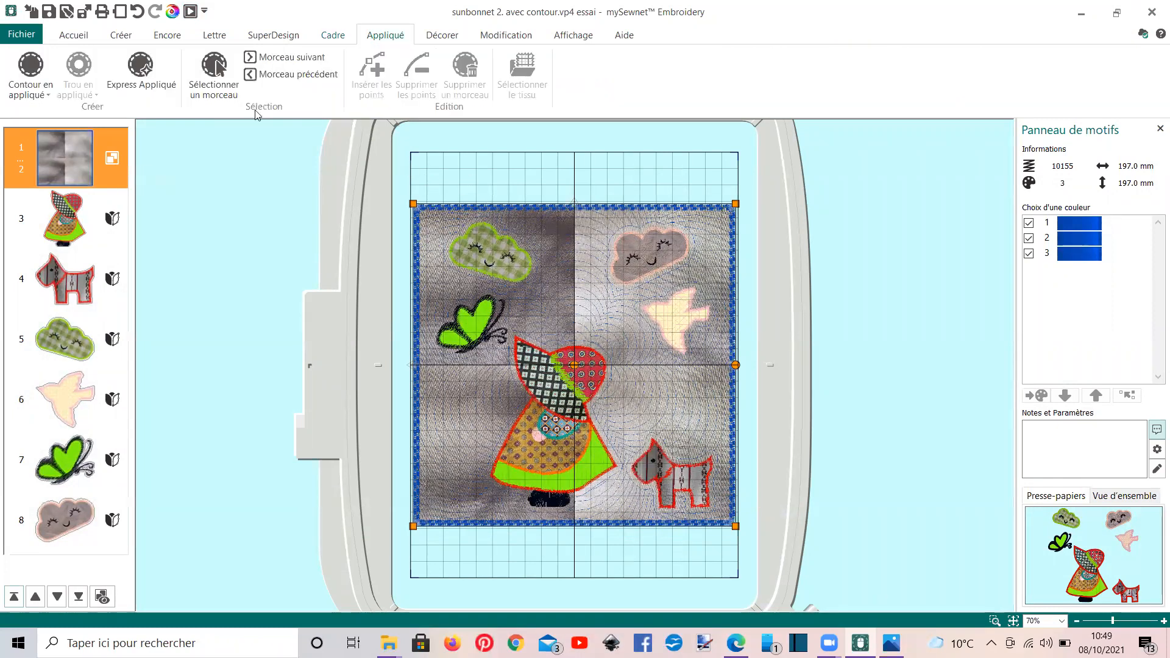
click(277, 74)
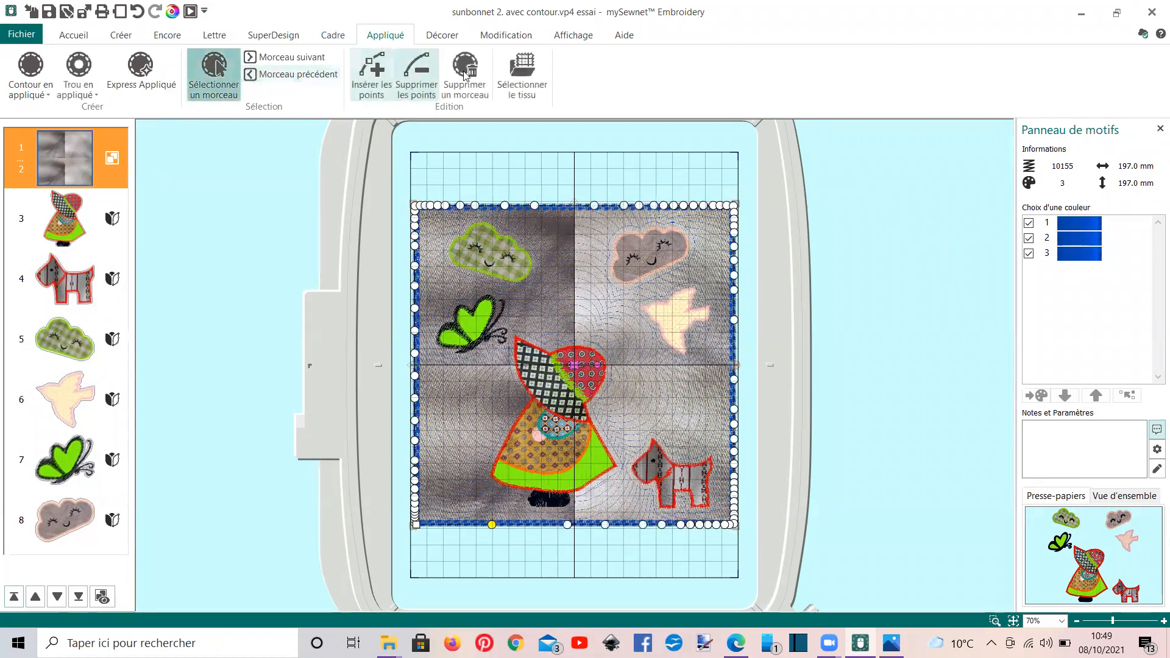
click(519, 88)
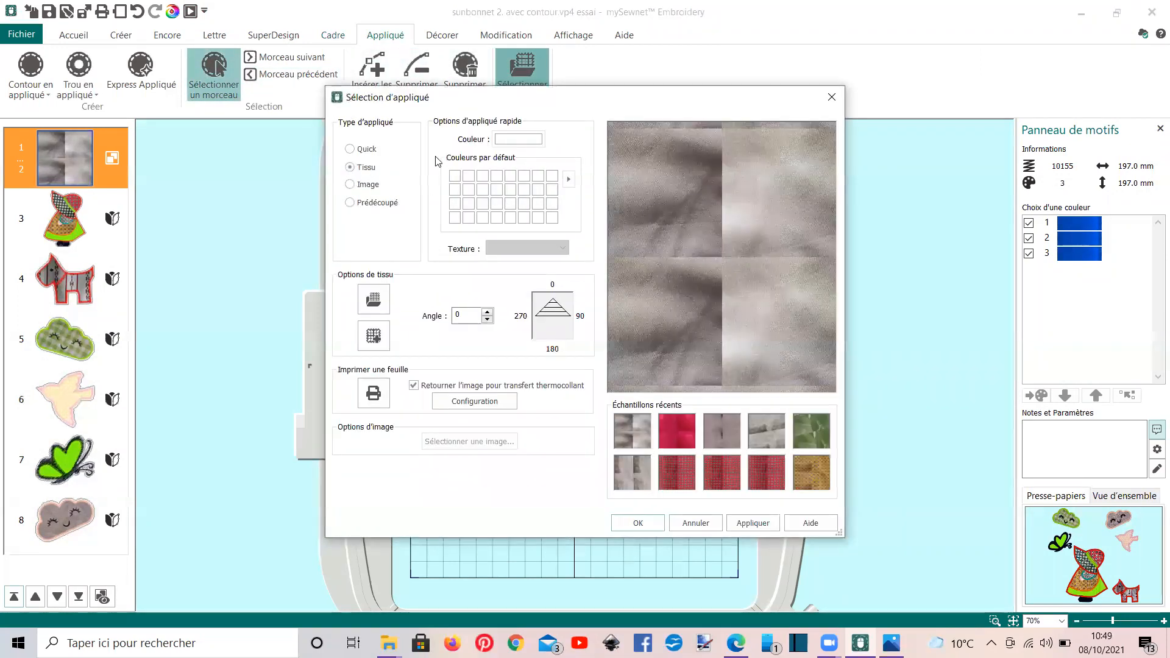
click(354, 150)
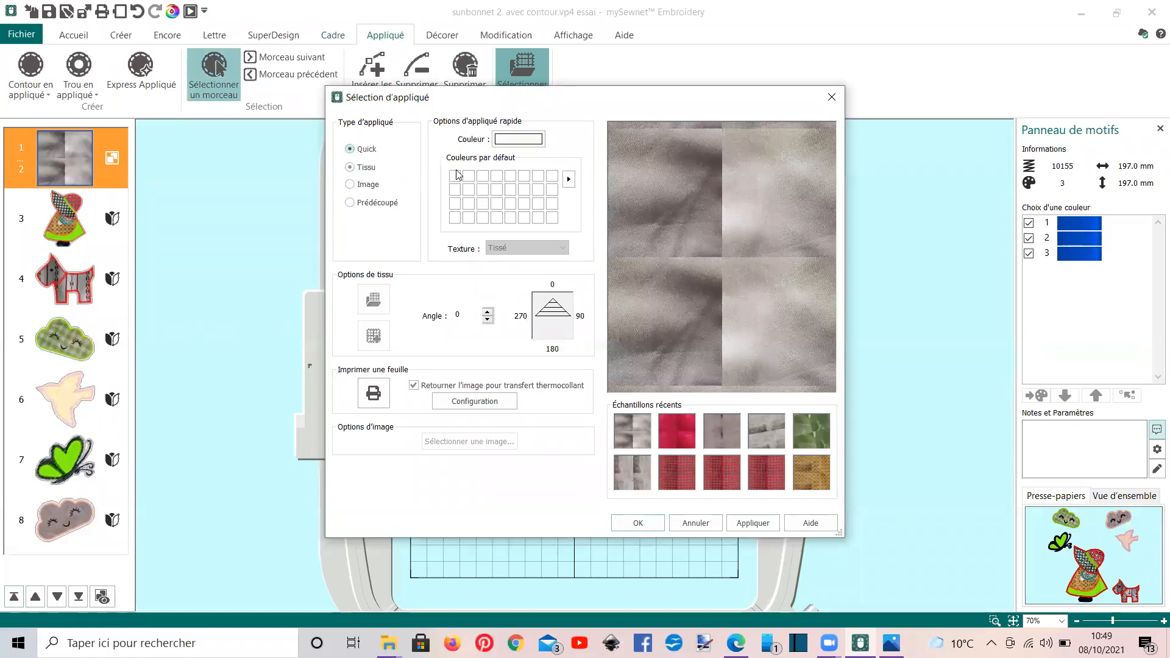
click(454, 218)
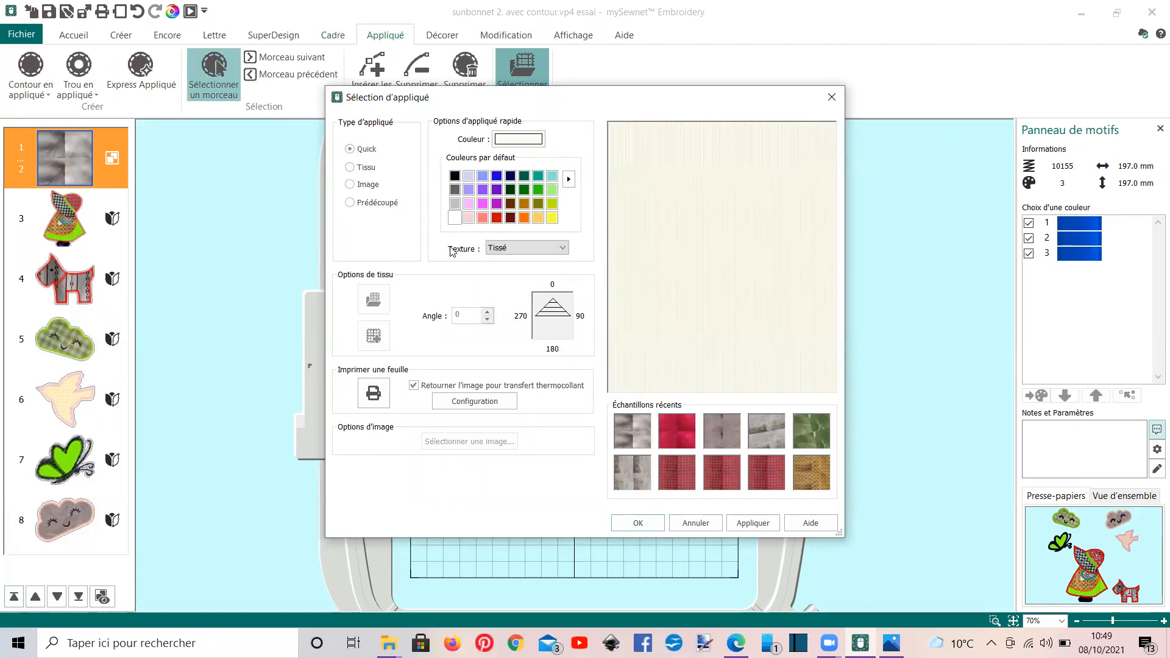
click(637, 523)
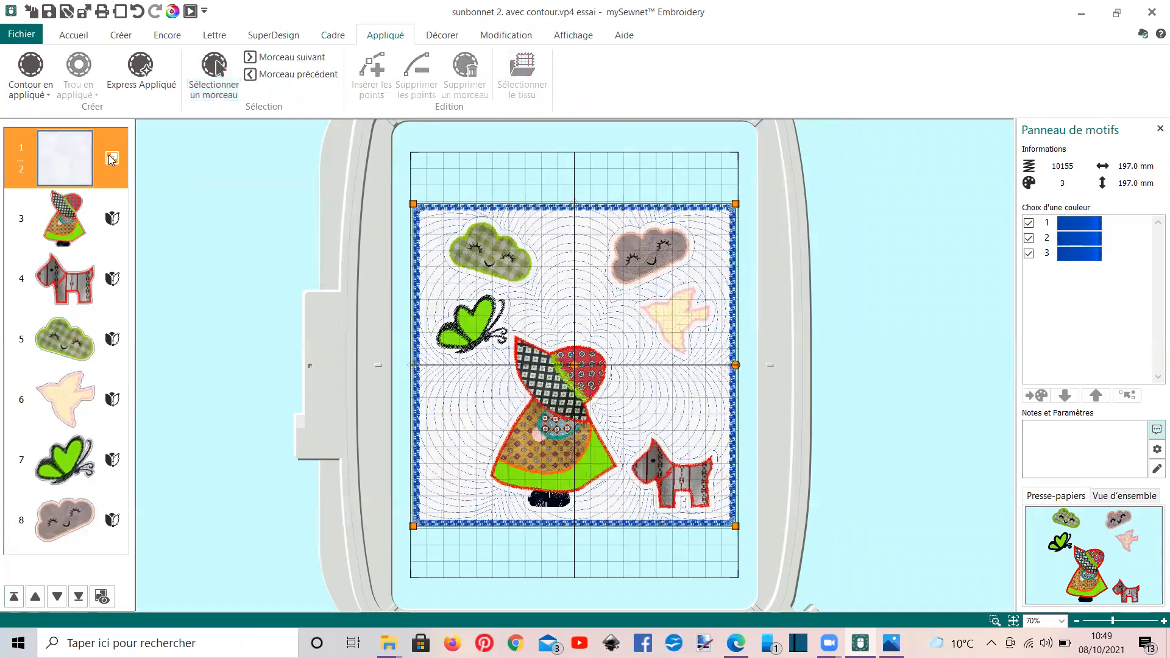
Ungroup the border from the quilting background and set the border appliqué's first thread color to Robison-Anton Rayon 40 2328 Pumpkin
right_click(124, 178)
click(130, 183)
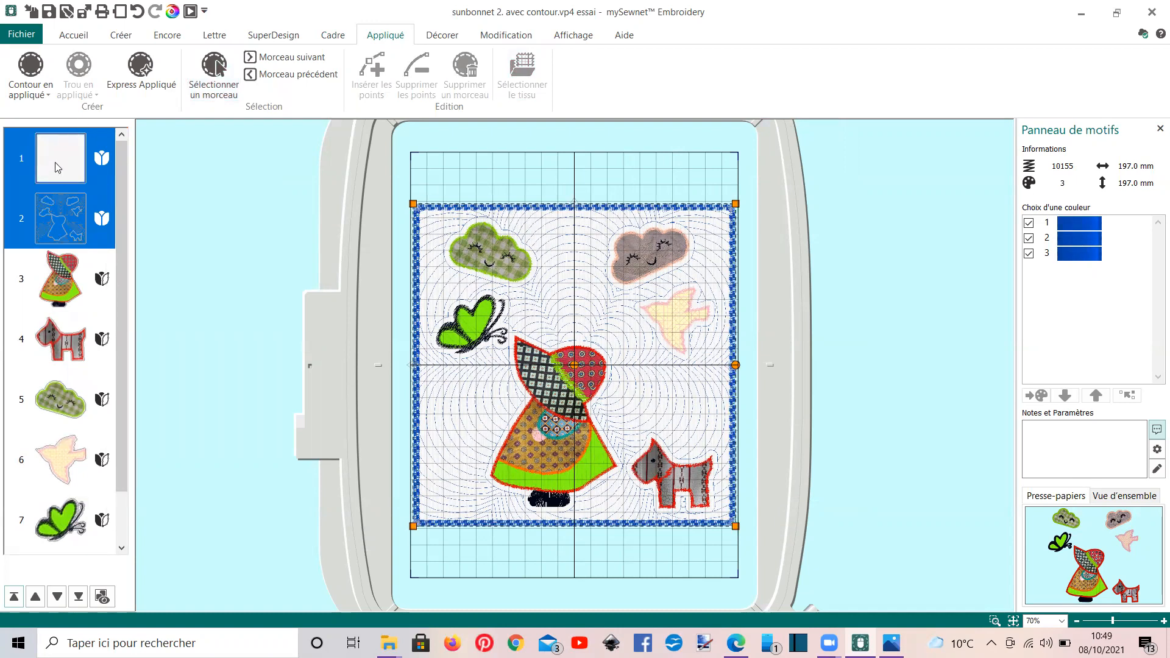
click(80, 159)
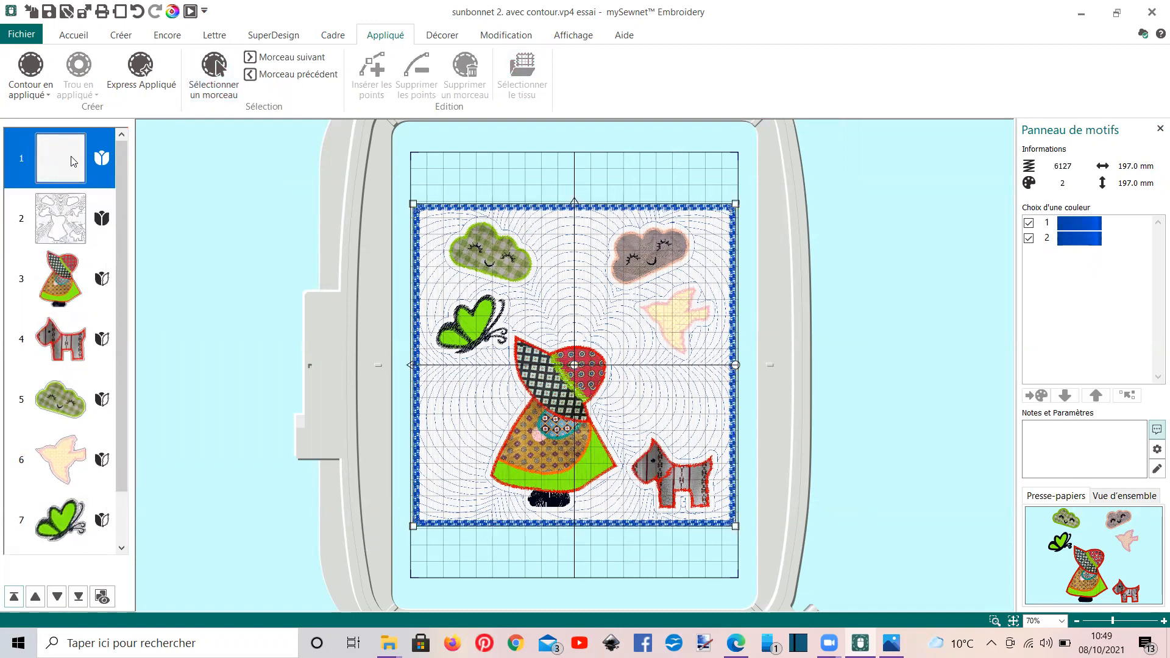
click(1081, 237)
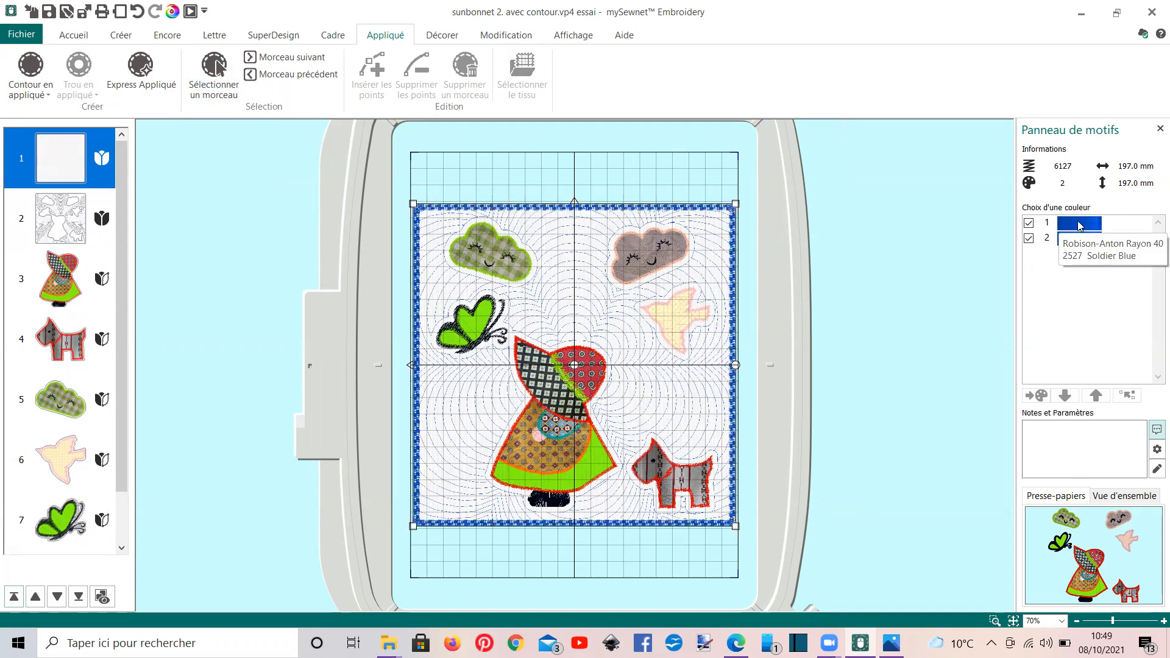
click(1079, 225)
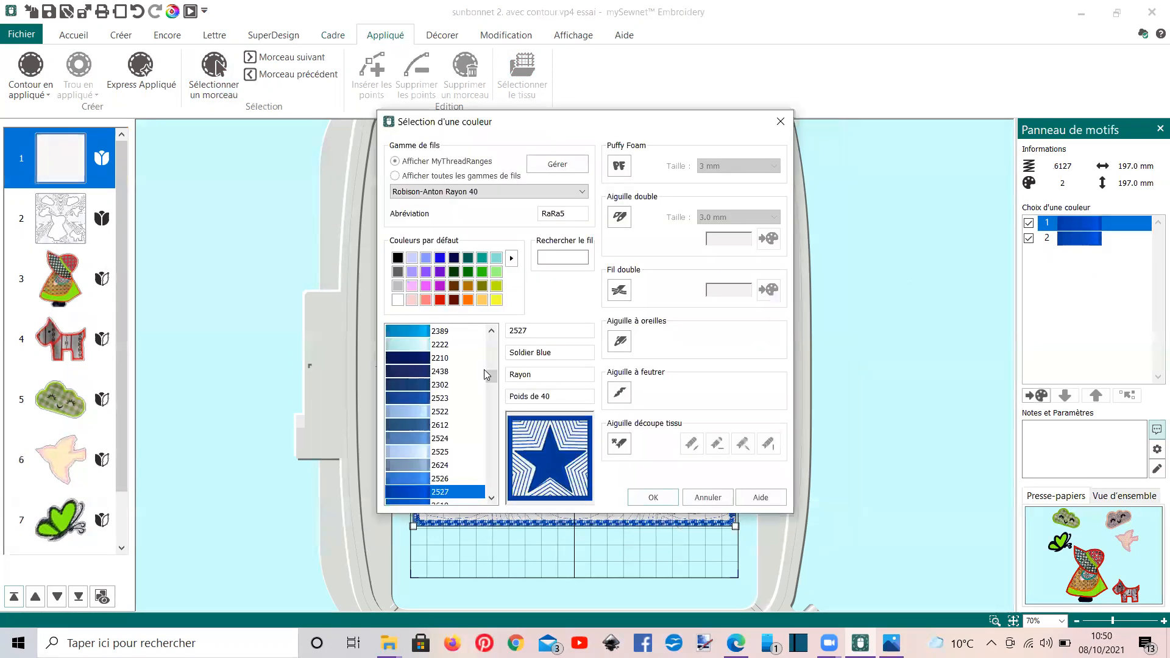
click(467, 299)
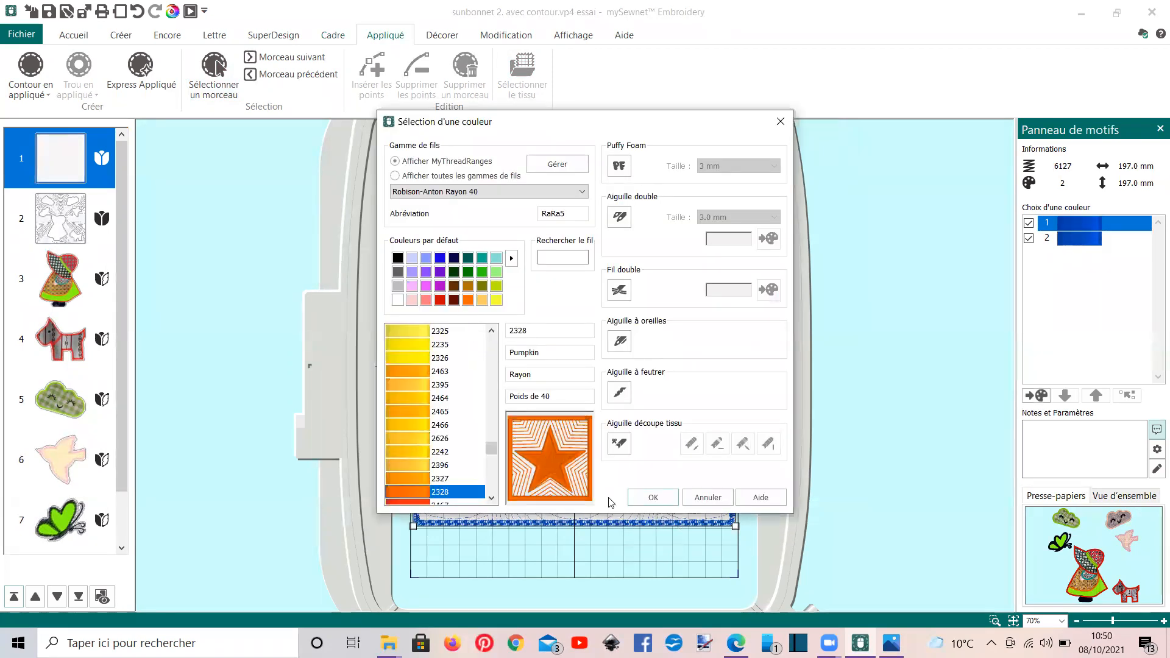
click(642, 499)
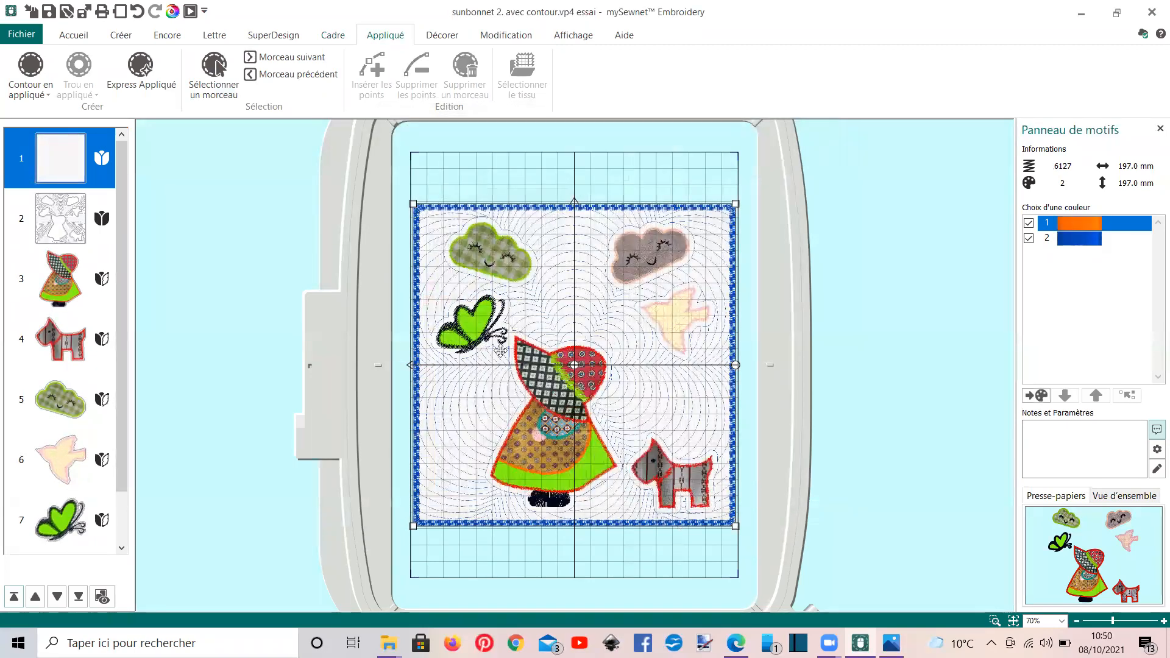
Group all eight parts of the block: the border, quilting background, girl, dog, both clouds, bird and butterfly
click(99, 160)
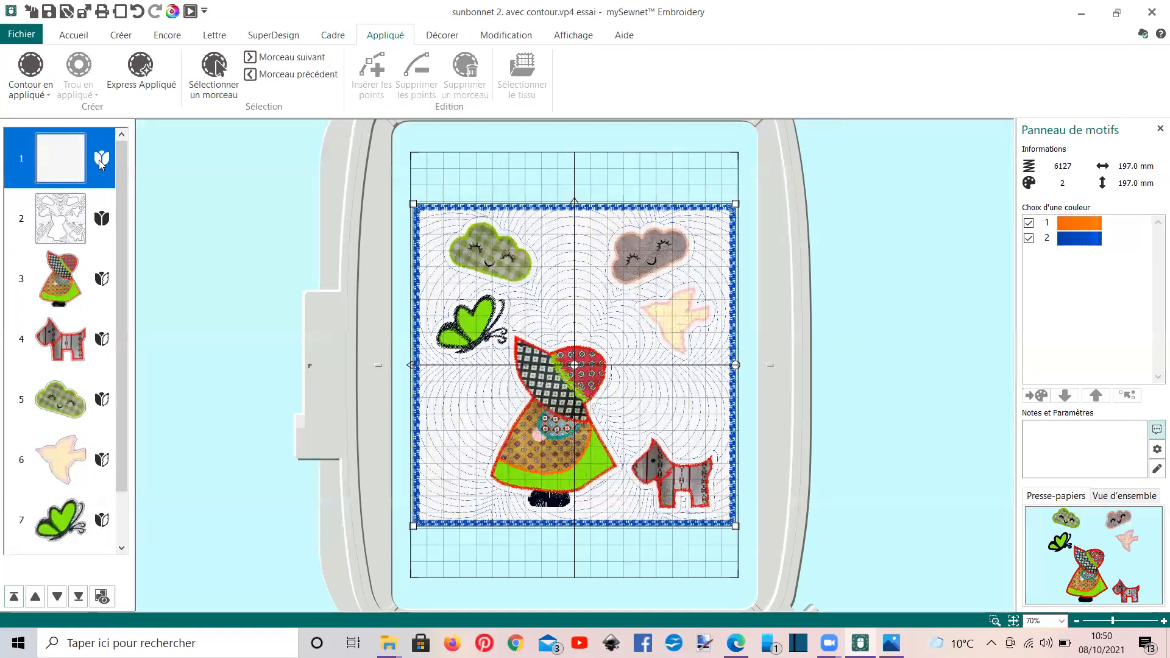
ctrl+click(102, 218)
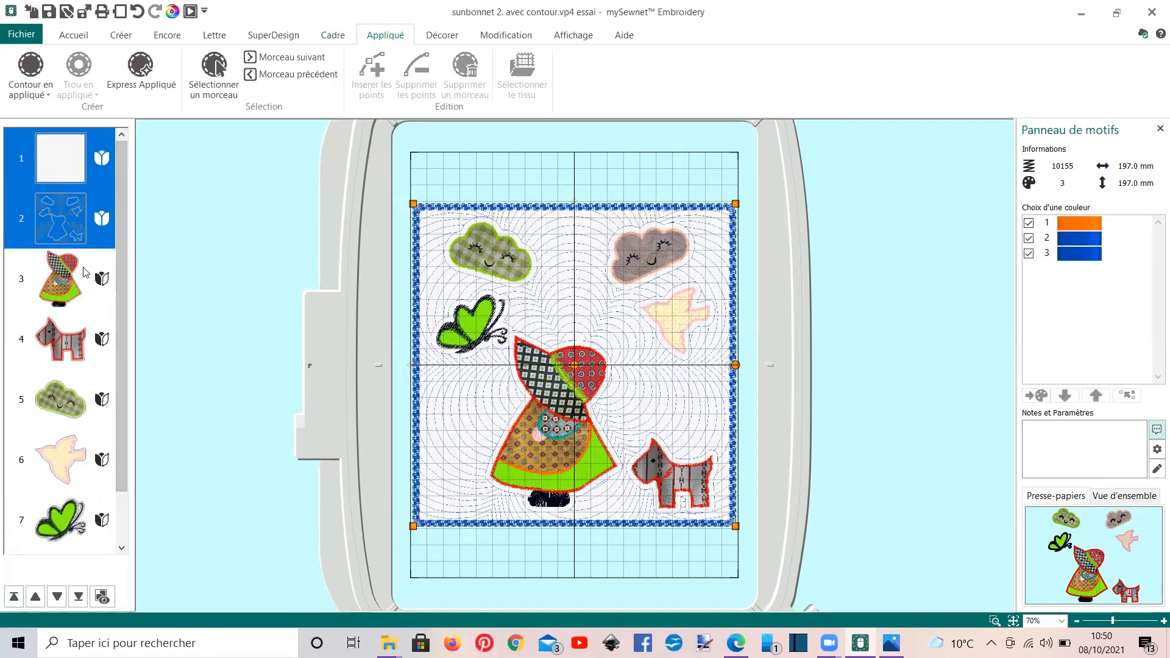
ctrl+click(92, 268)
ctrl+click(96, 323)
ctrl+click(77, 414)
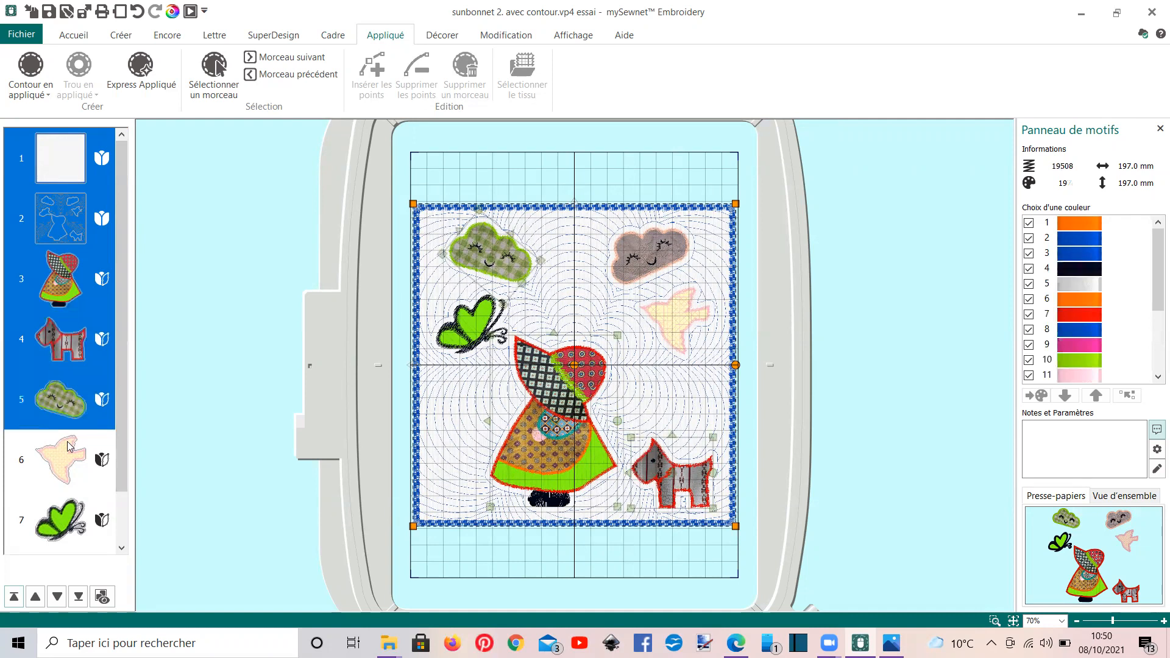
ctrl+click(68, 449)
ctrl+click(56, 519)
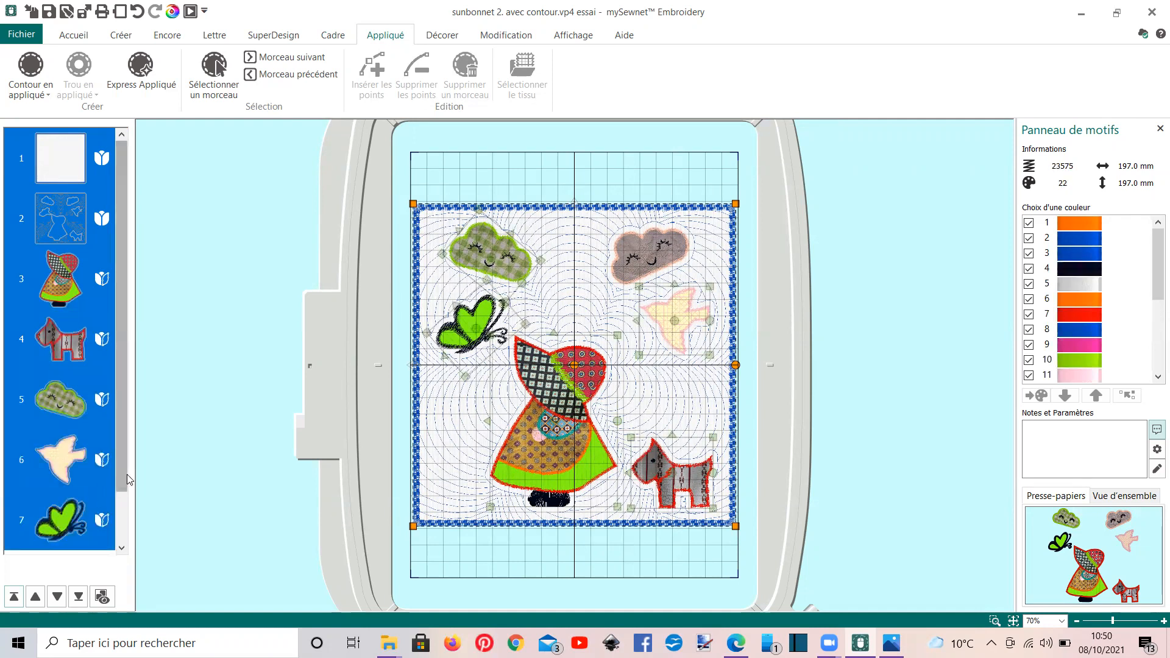
scroll(110, 487, down, 1)
ctrl+click(52, 521)
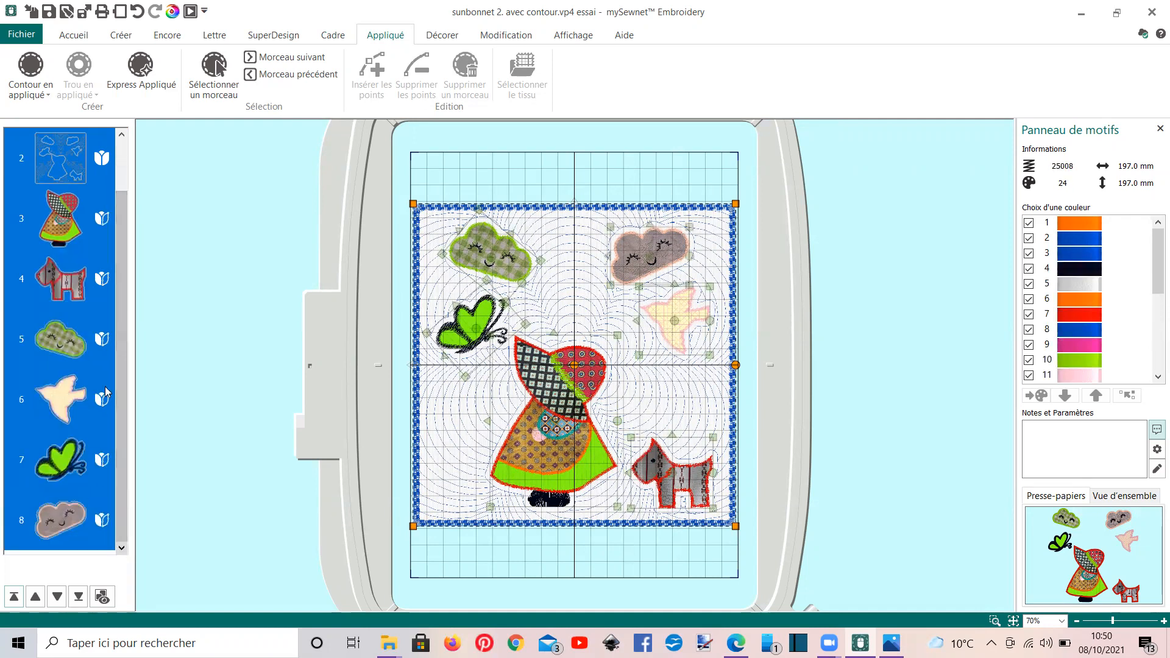
click(68, 37)
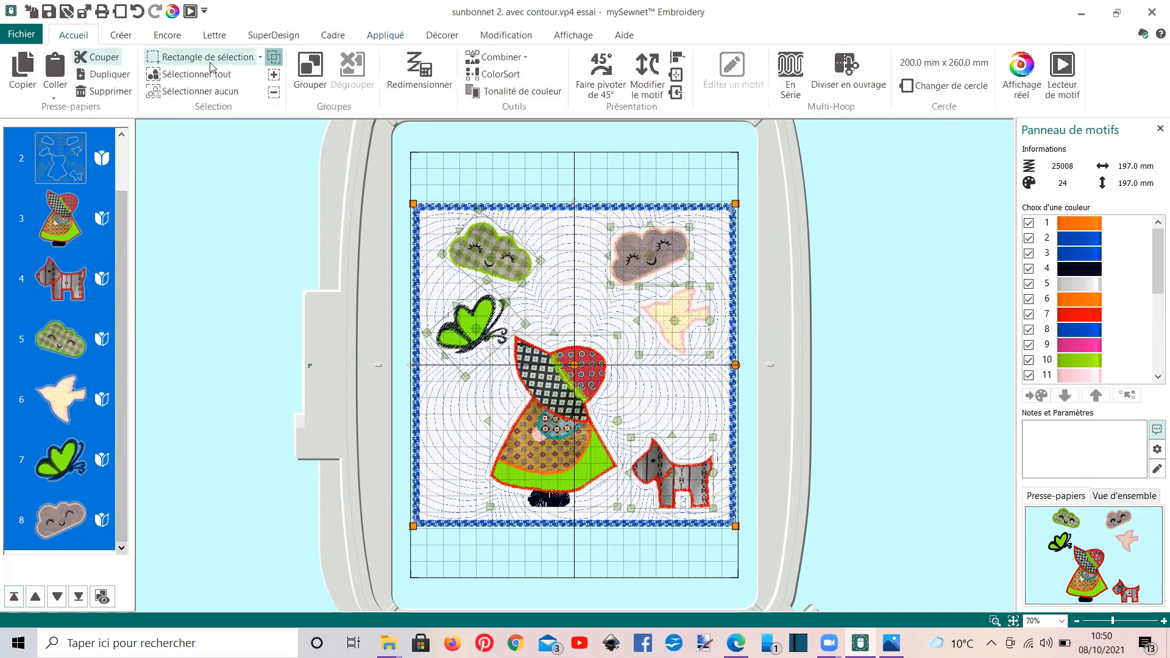
click(299, 77)
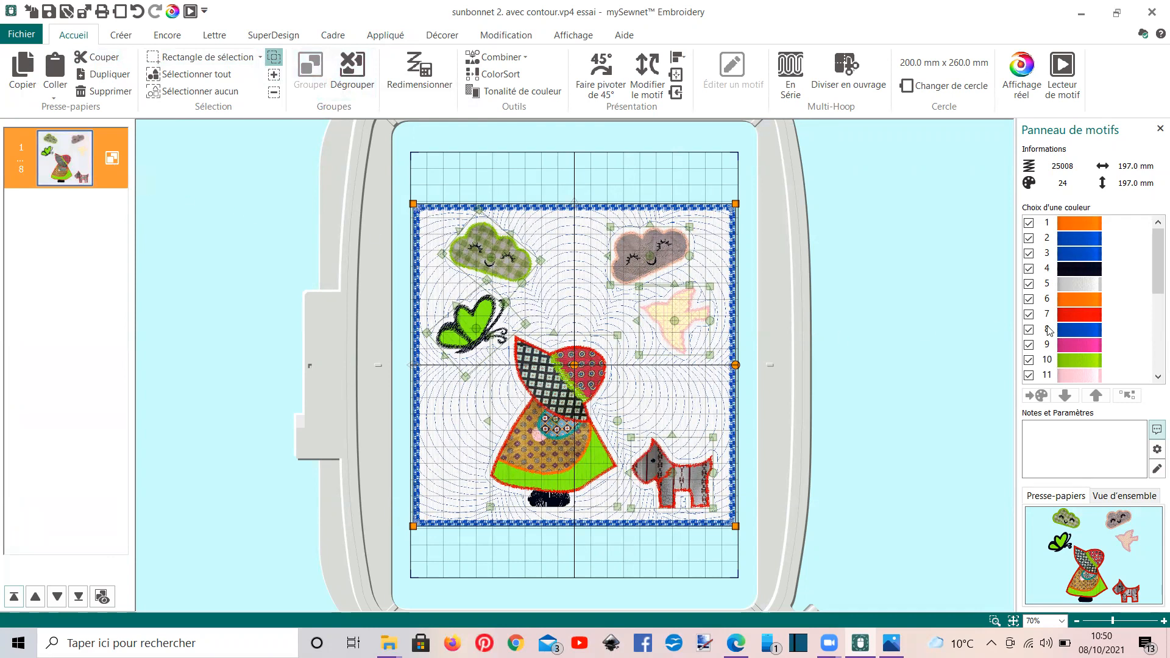
Set the grouped block's first thread color to Robison-Anton Rayon 40 2325 Lemon
click(1085, 227)
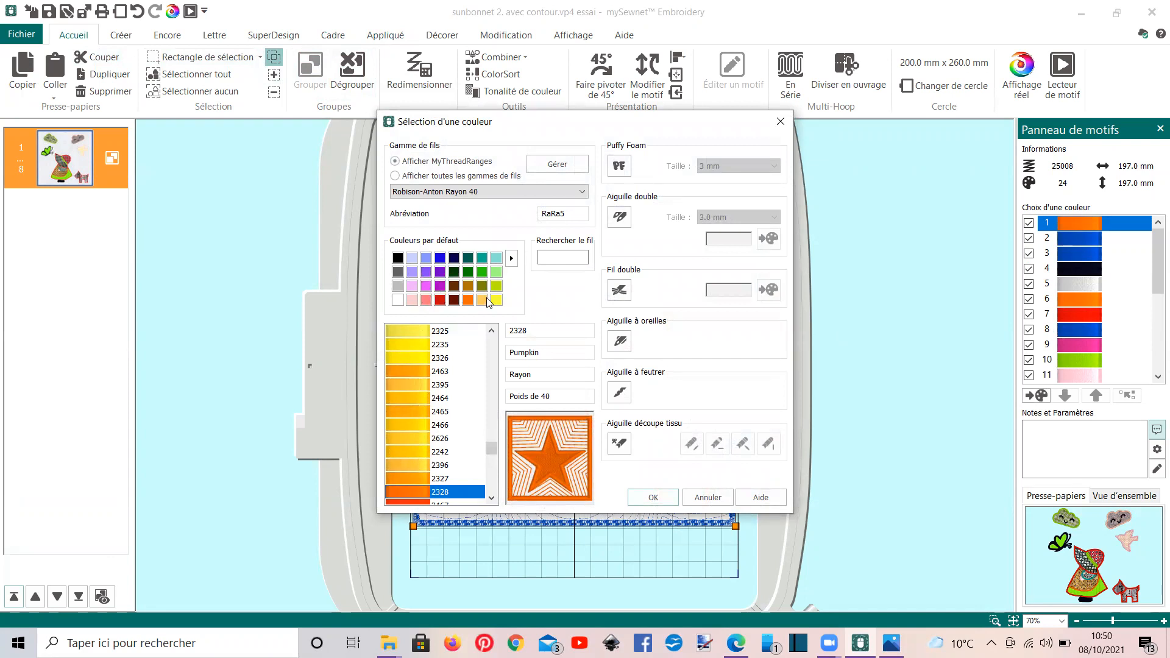
click(497, 299)
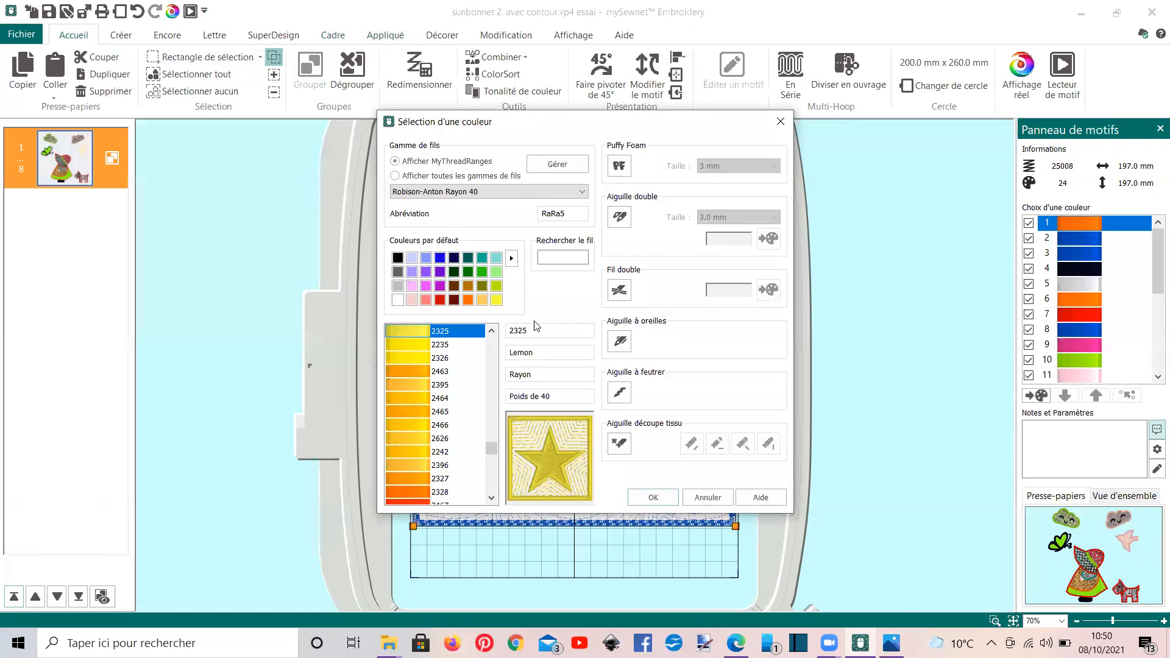
click(659, 499)
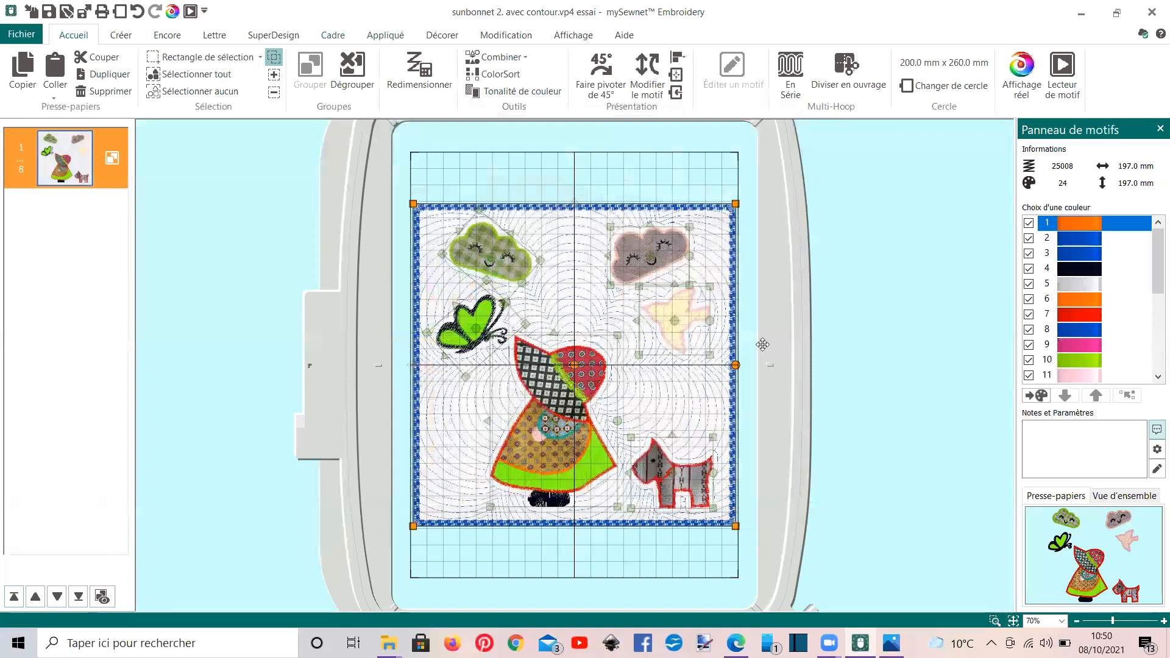
Combine the grouped block into a single design and open it in mySewnet Stitch Editor
right_click(96, 136)
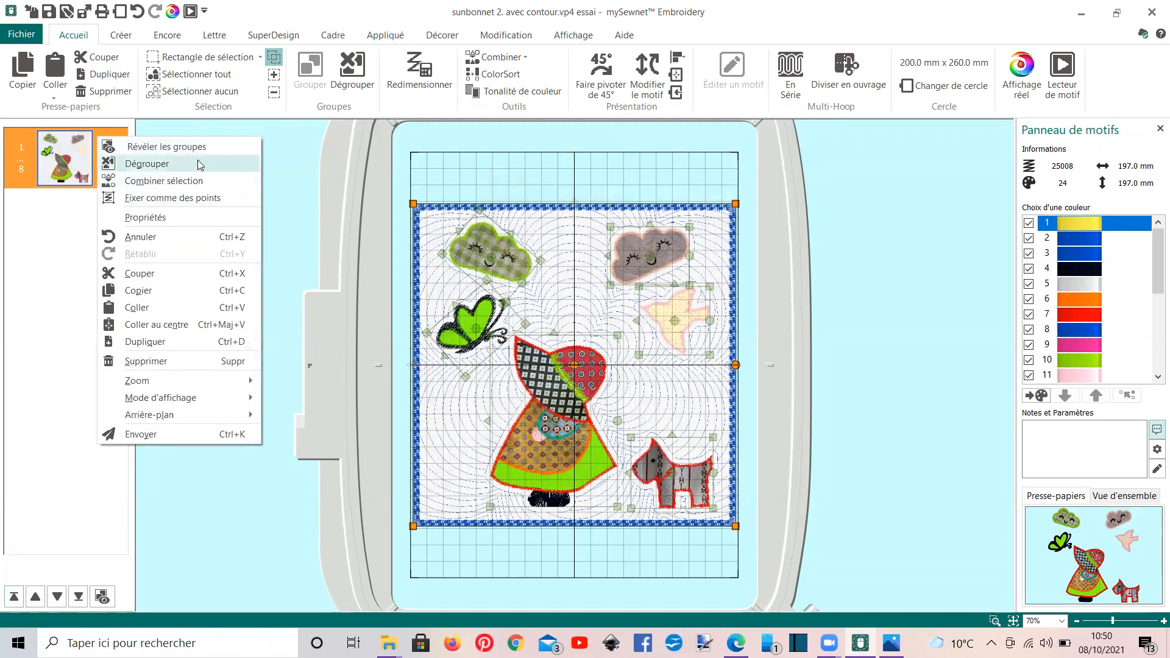
click(286, 210)
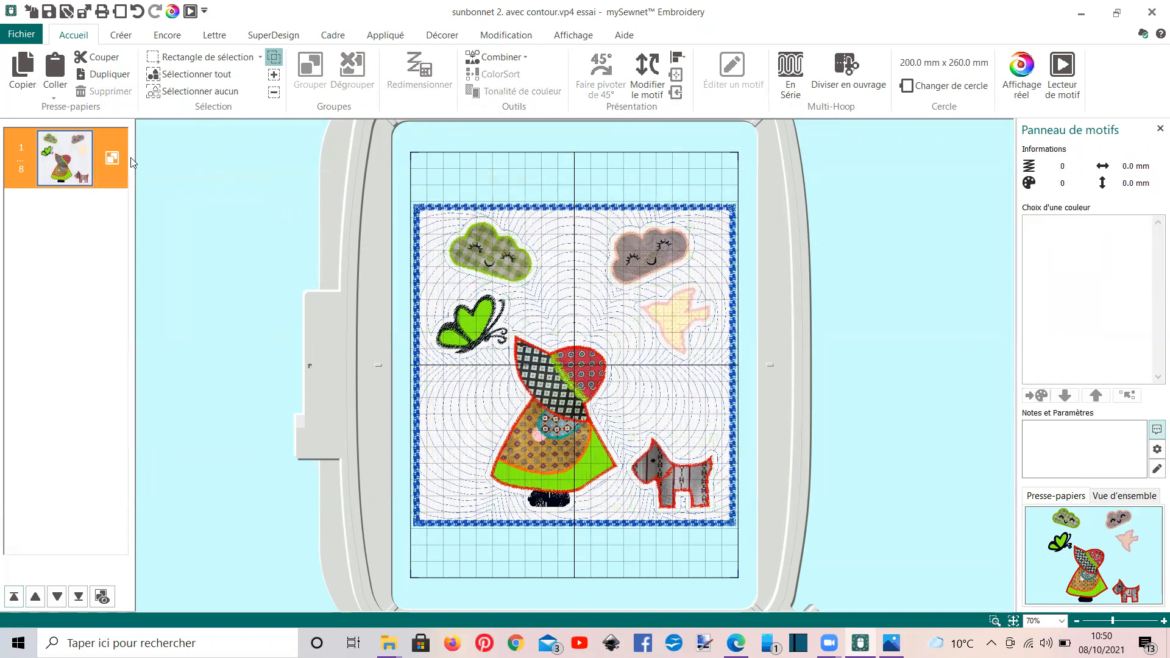
click(499, 58)
click(511, 78)
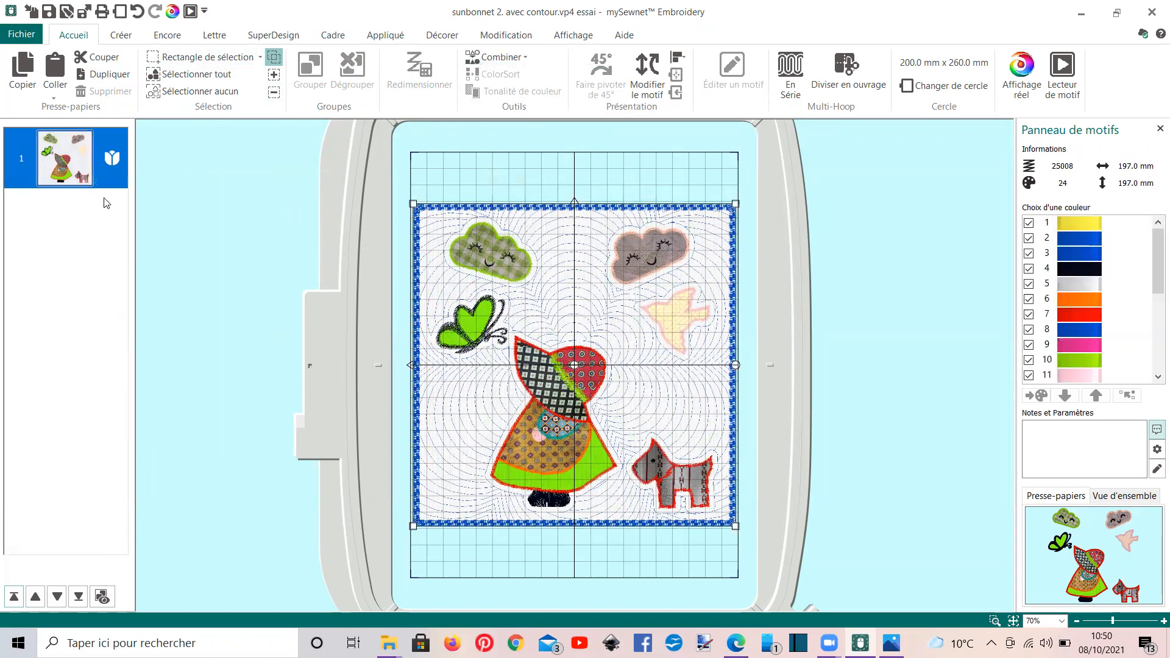
right_click(117, 158)
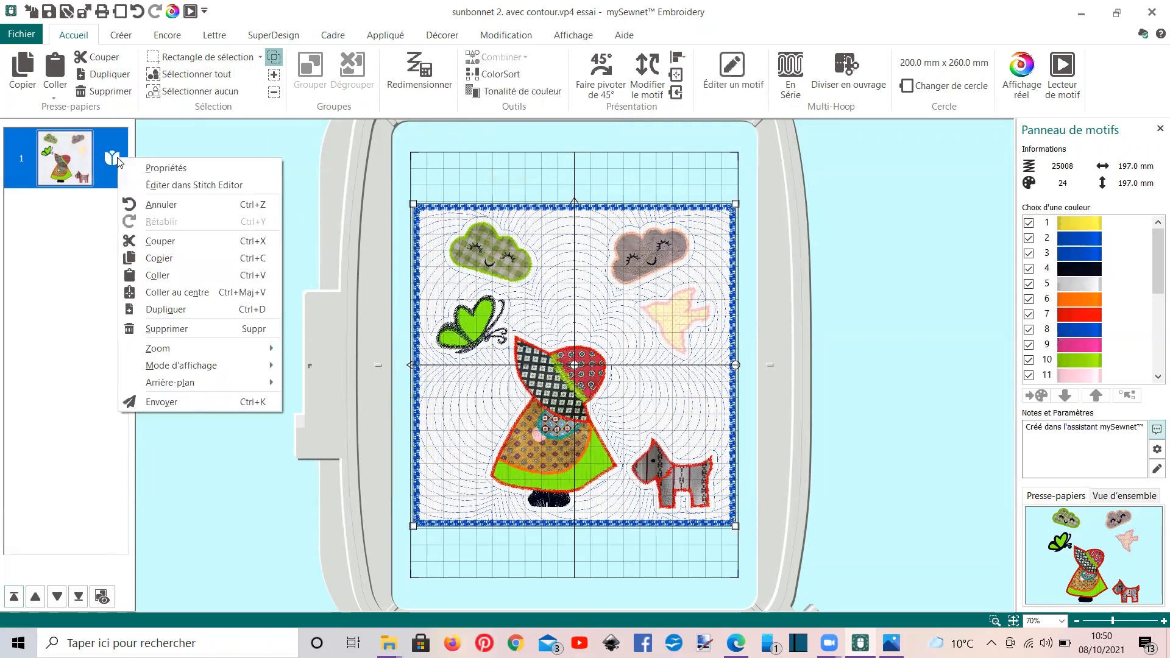
click(170, 186)
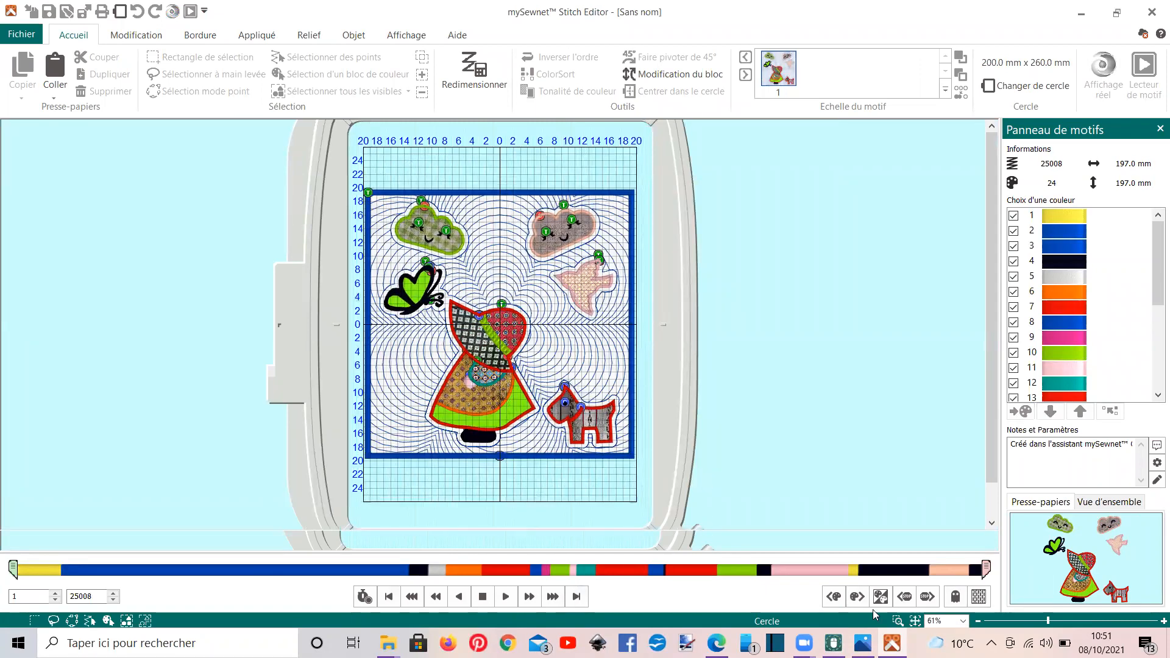
Delete the stray quilting stitch point between the peach-edged cloud and the border above it
click(898, 620)
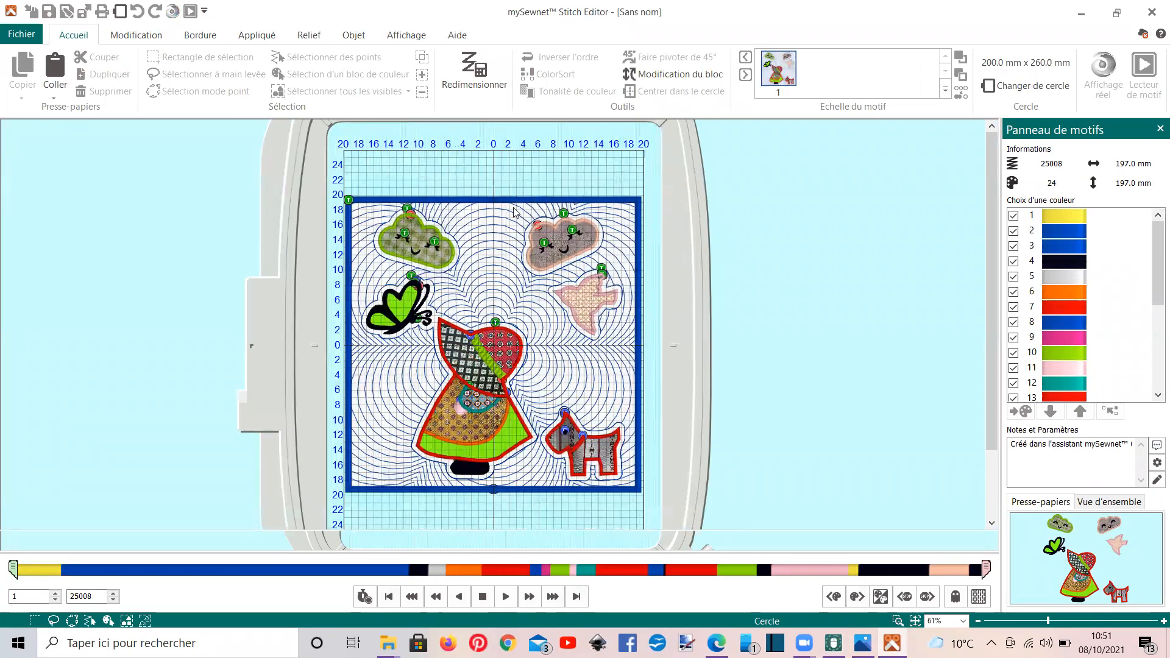
click(495, 175)
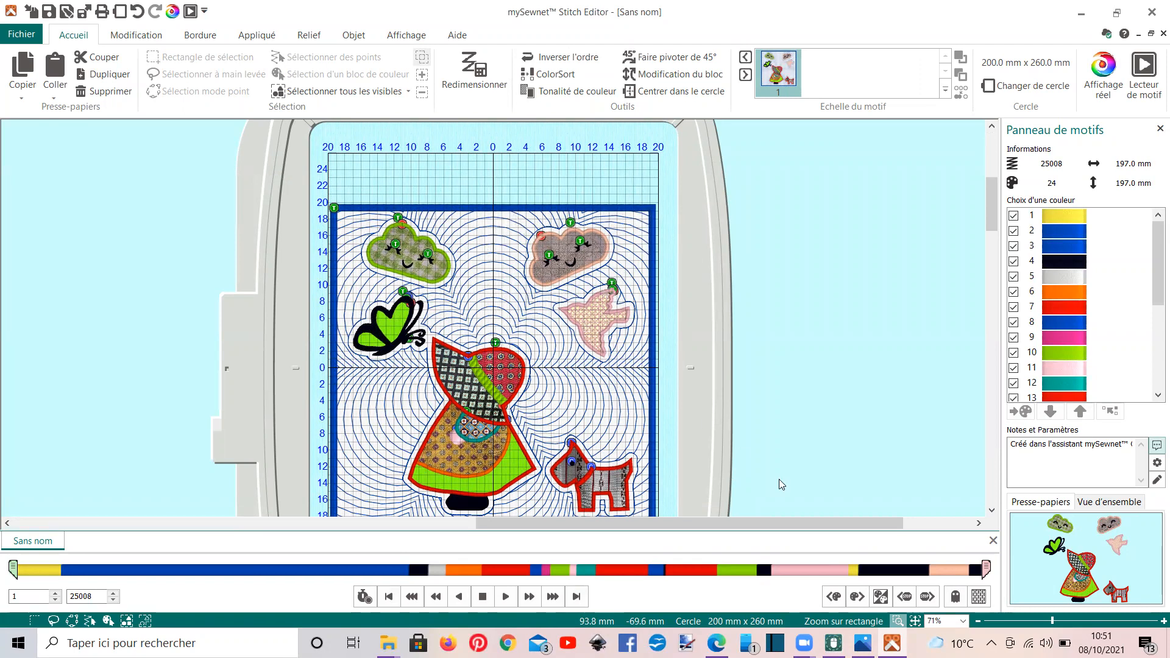
click(895, 625)
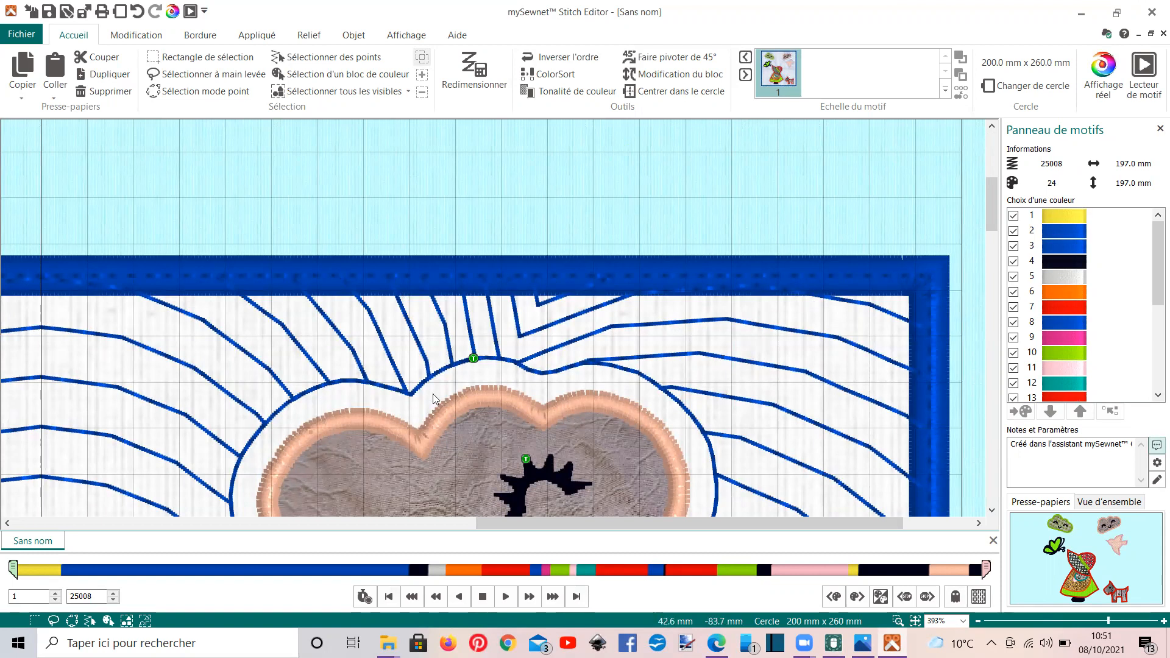
click(278, 57)
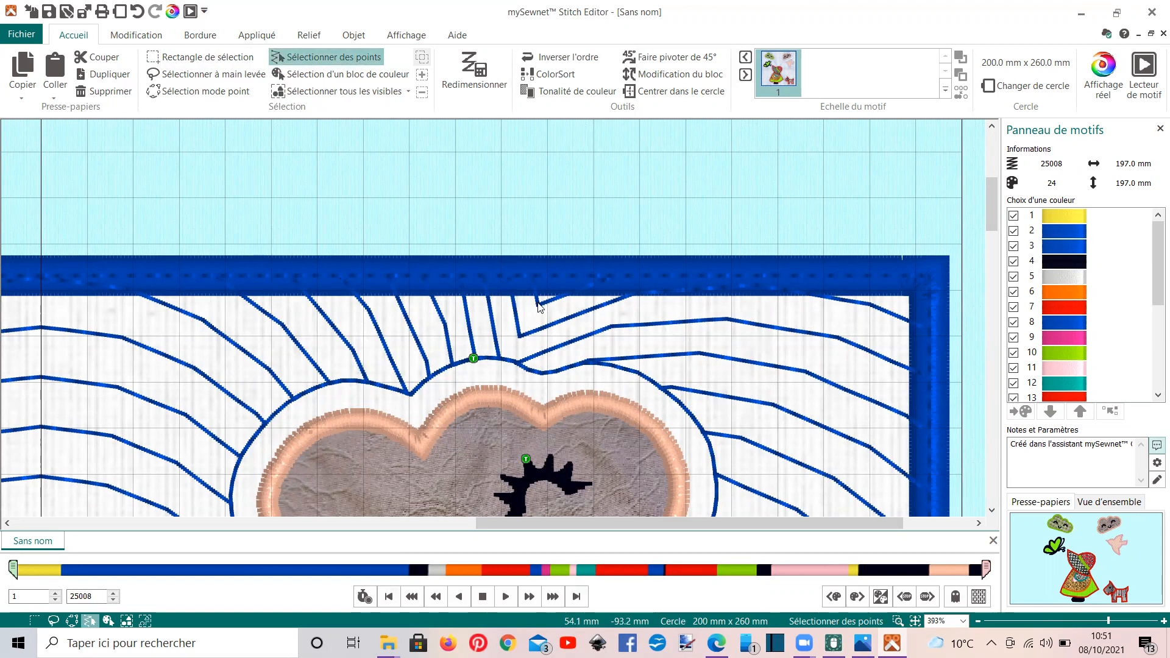
click(538, 304)
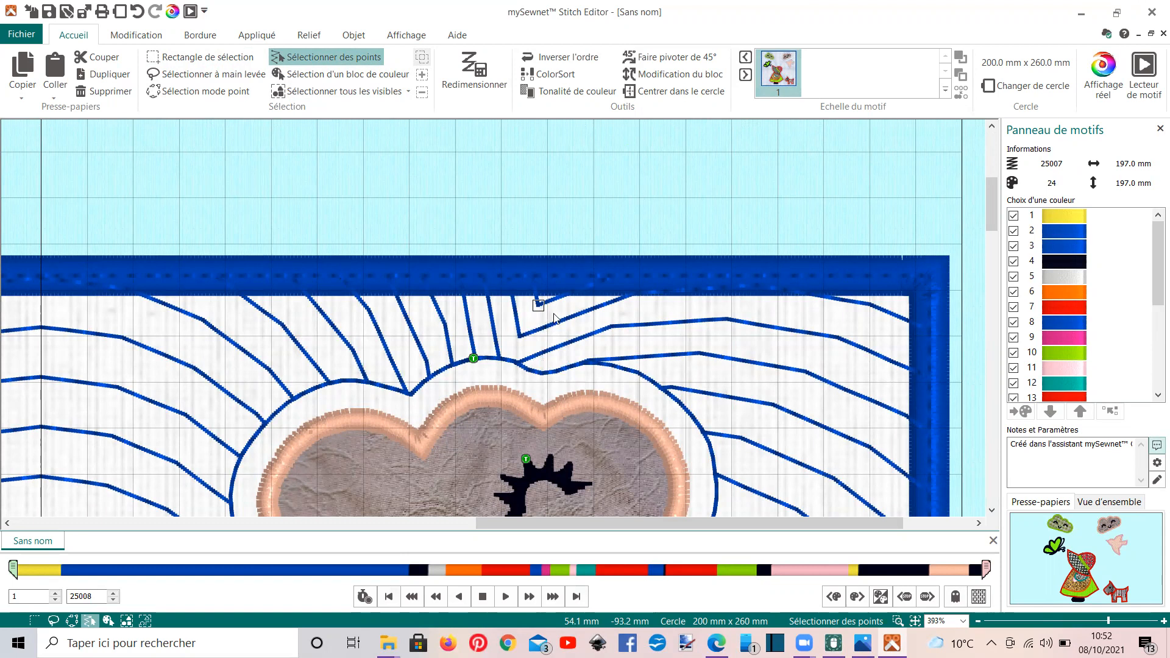
key(Delete)
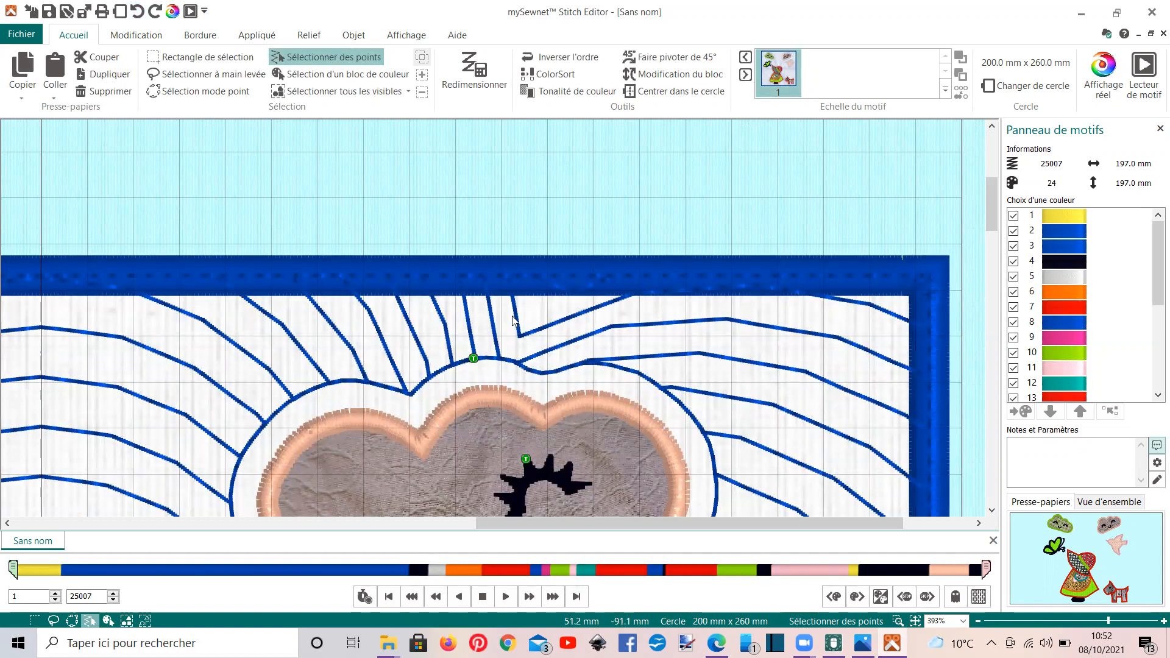
Delete the stray quilting stitch point beside the lower right edge of the green cloud
scroll(517, 324, down, 1)
scroll(521, 324, down, 3)
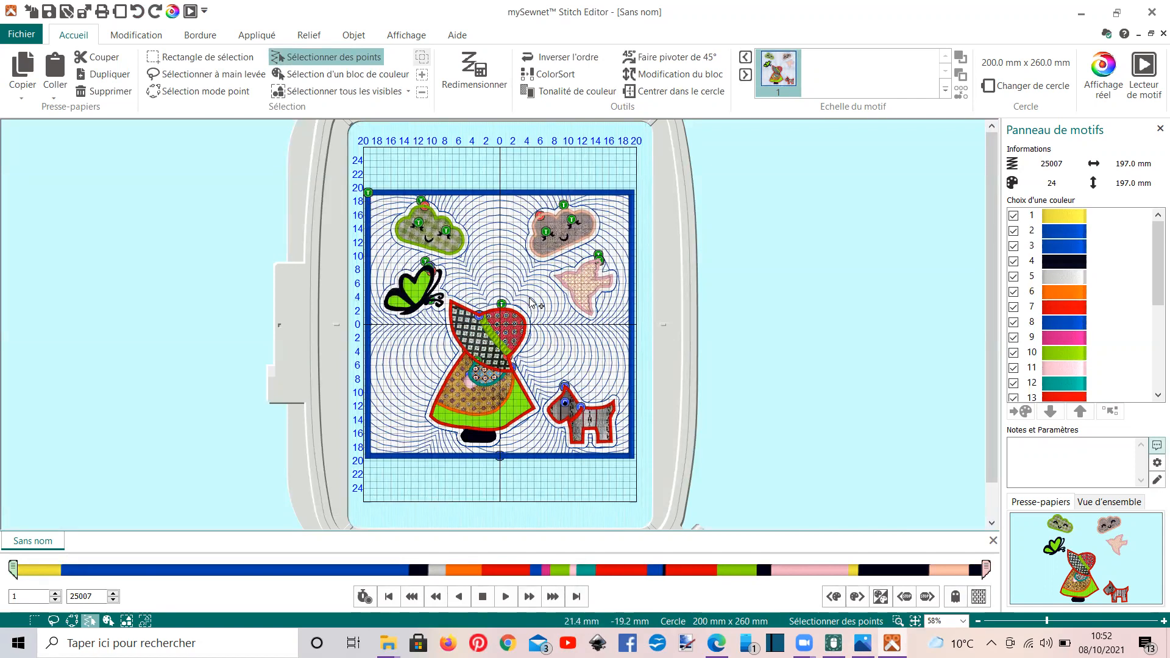
scroll(529, 298, up, 1)
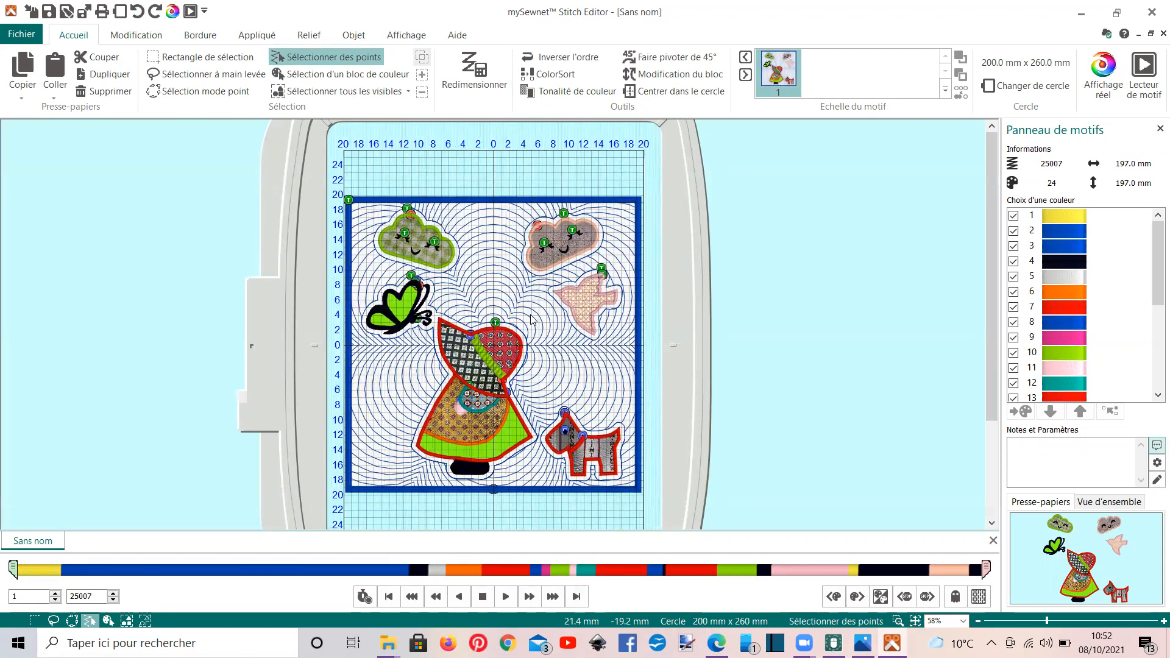
scroll(532, 319, up, 1)
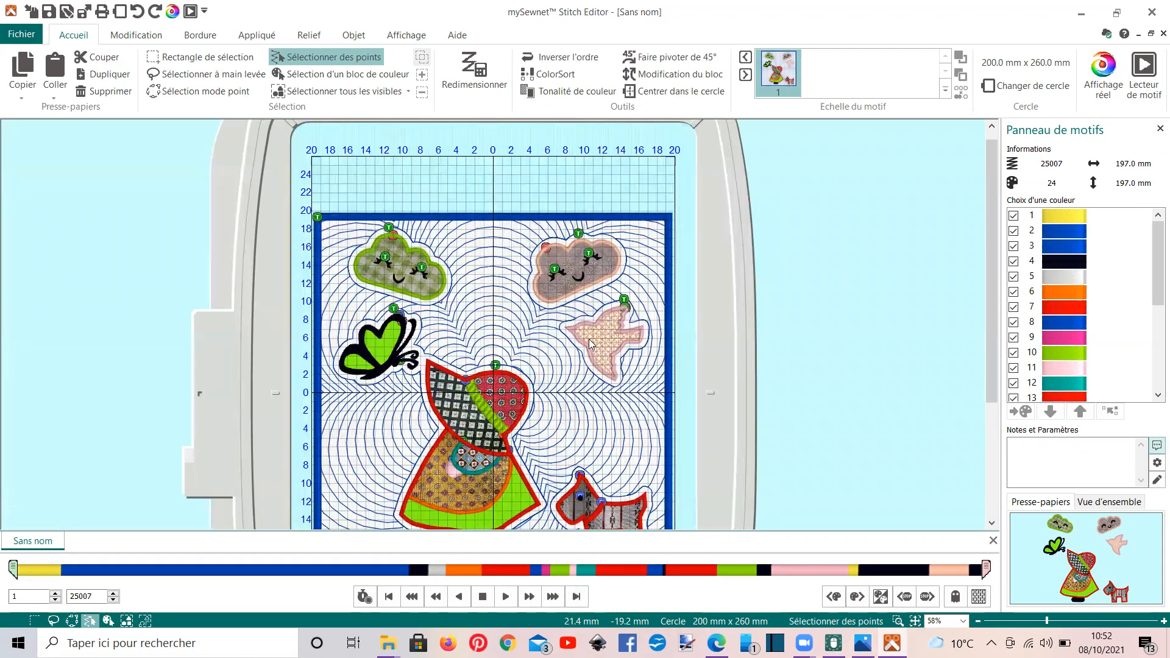
scroll(362, 314, up, 1)
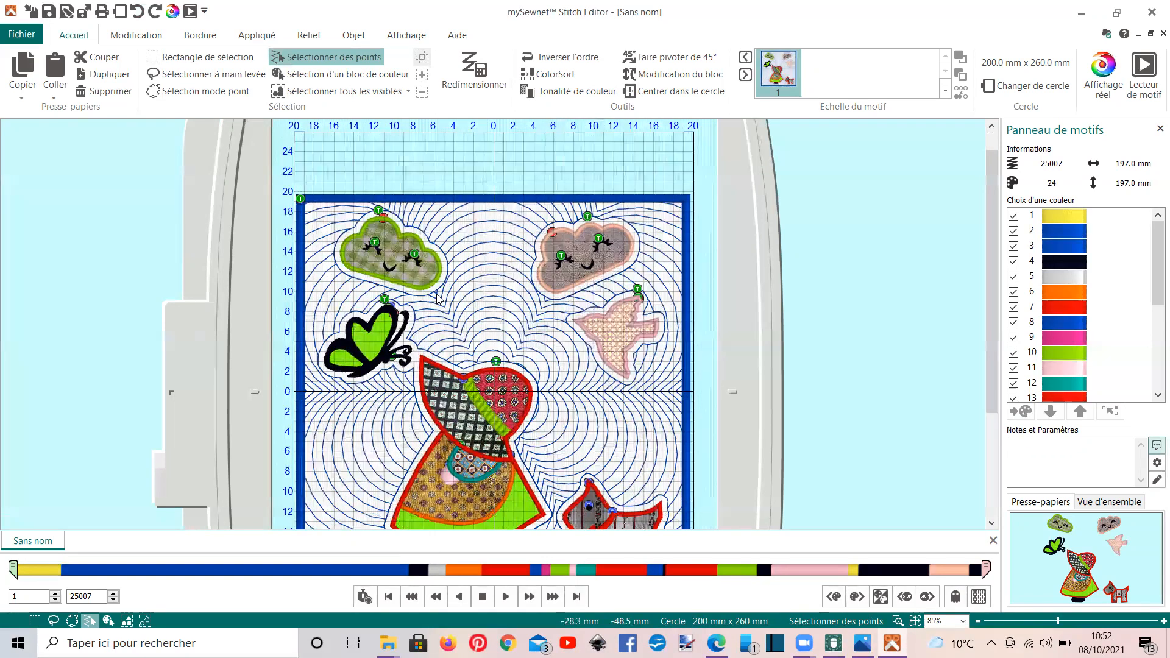
click(899, 622)
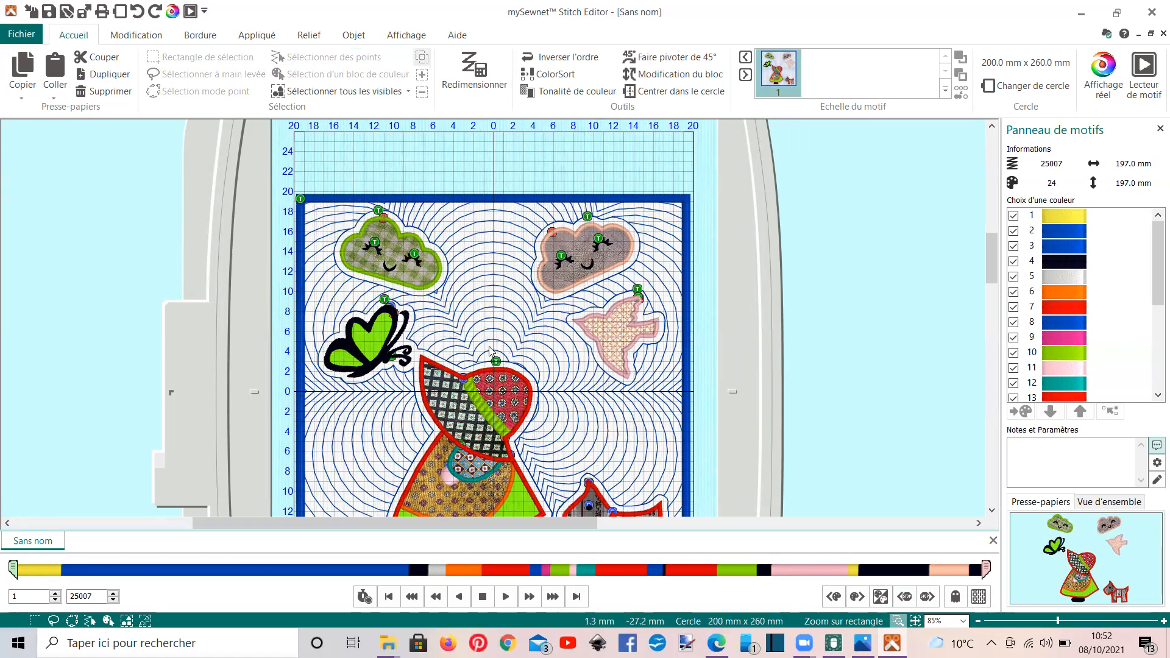
click(445, 296)
click(318, 59)
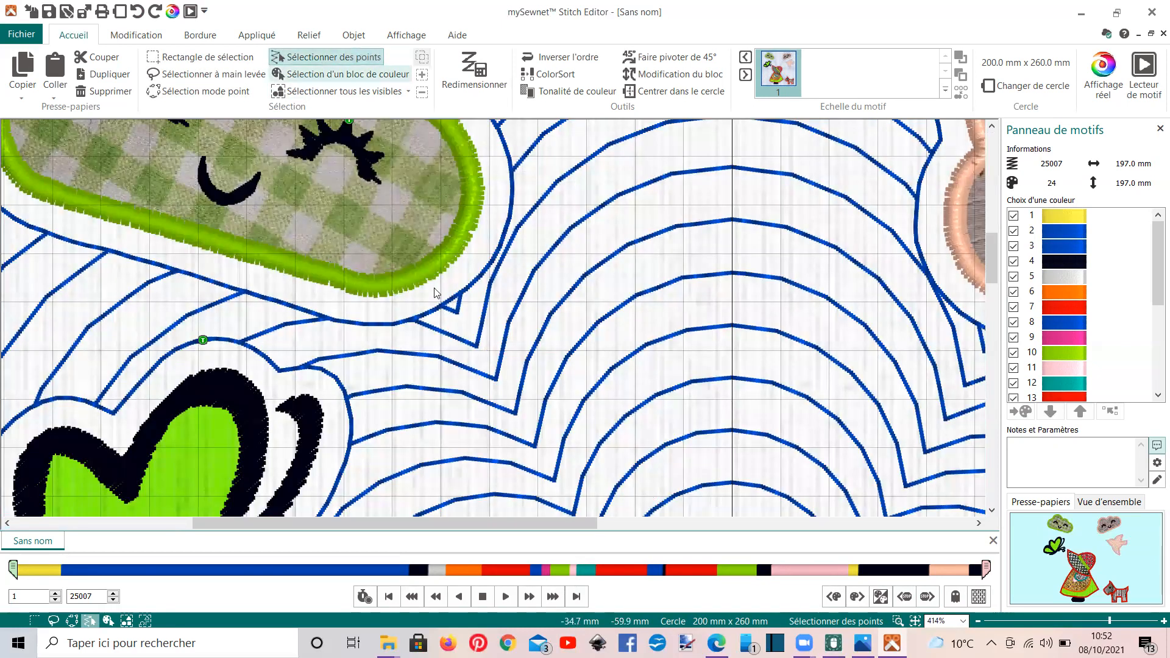
click(457, 312)
key(Delete)
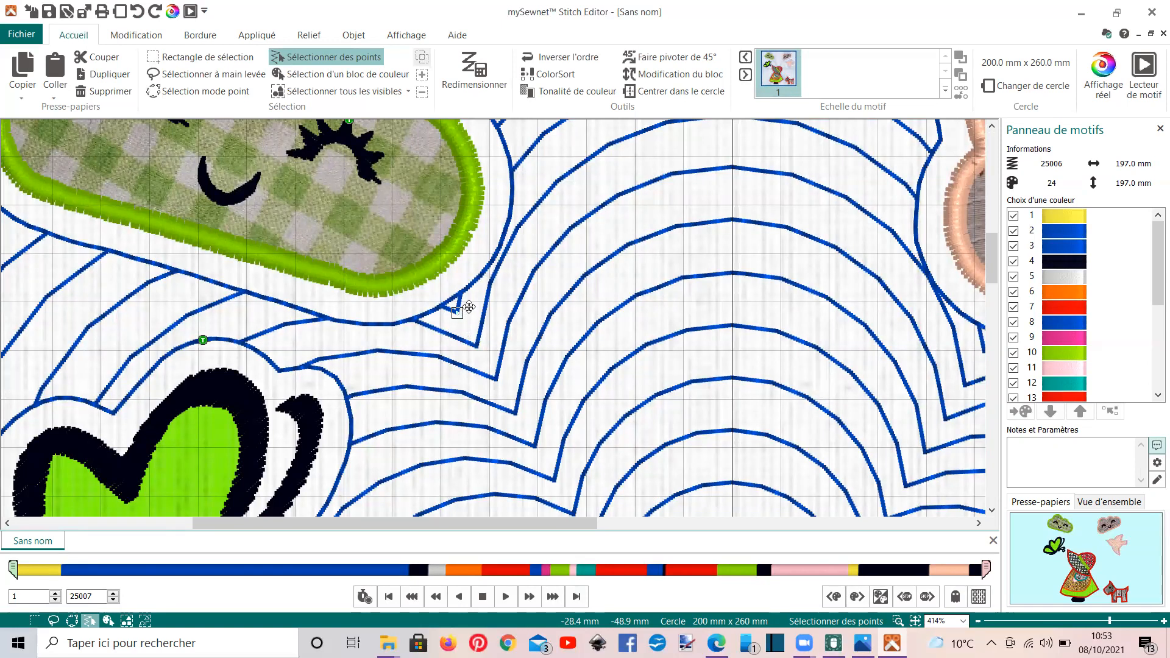
key(Delete)
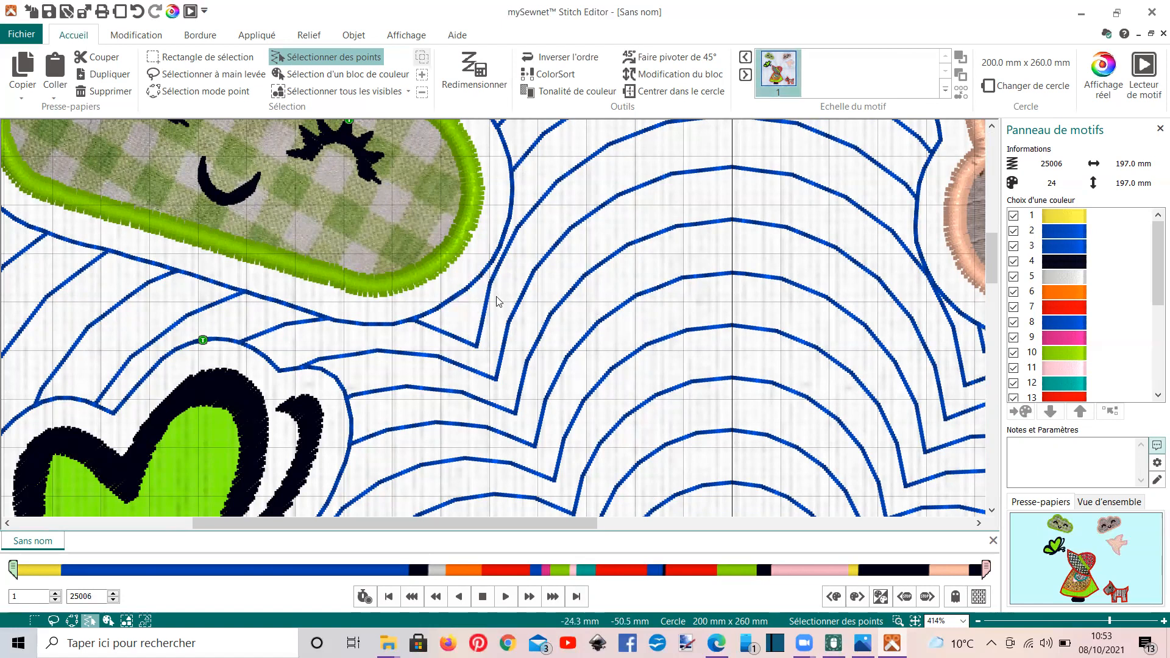
Set the block's second thread color to Robison-Anton Rayon 40 2606 TH Gold
click(914, 620)
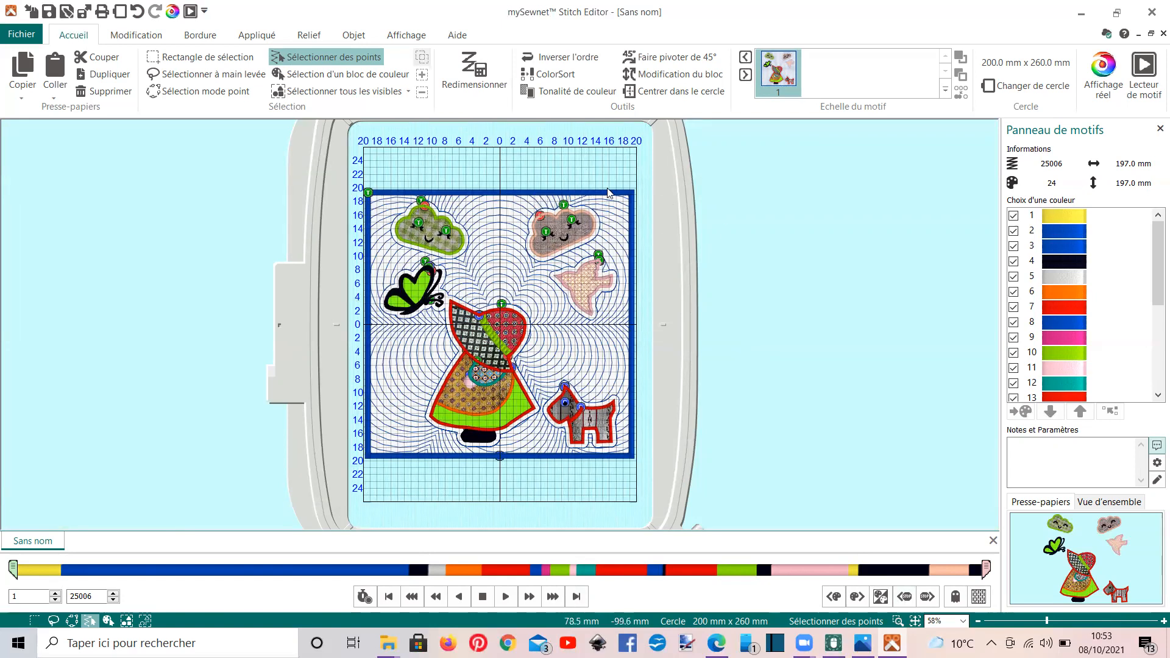
click(1067, 215)
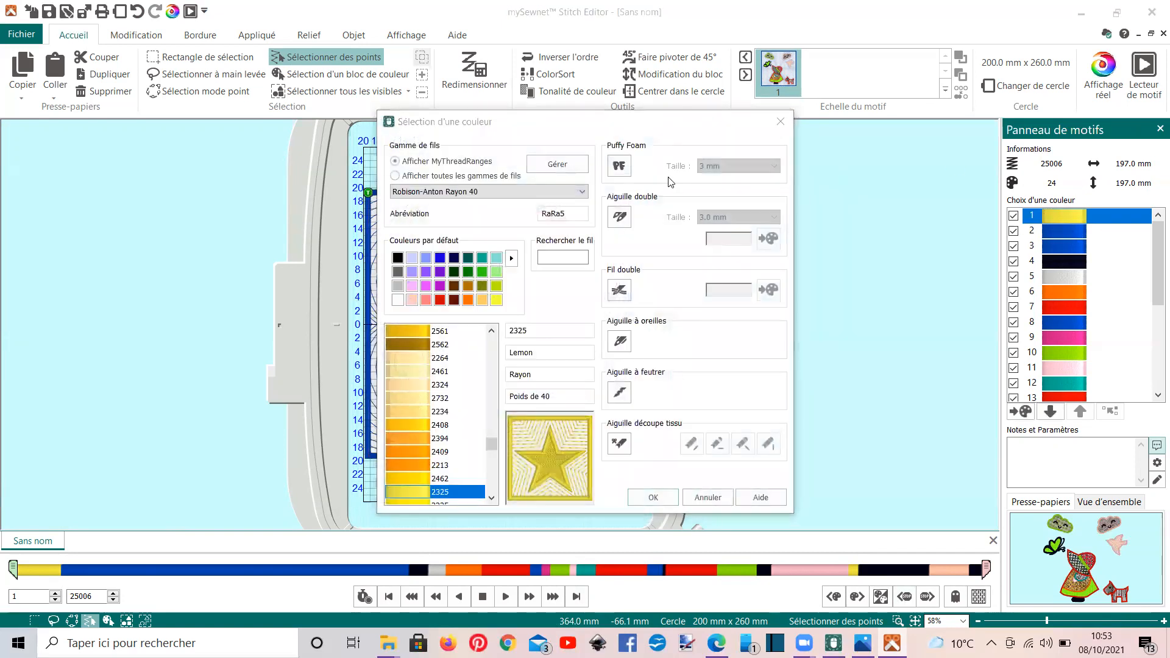
click(780, 122)
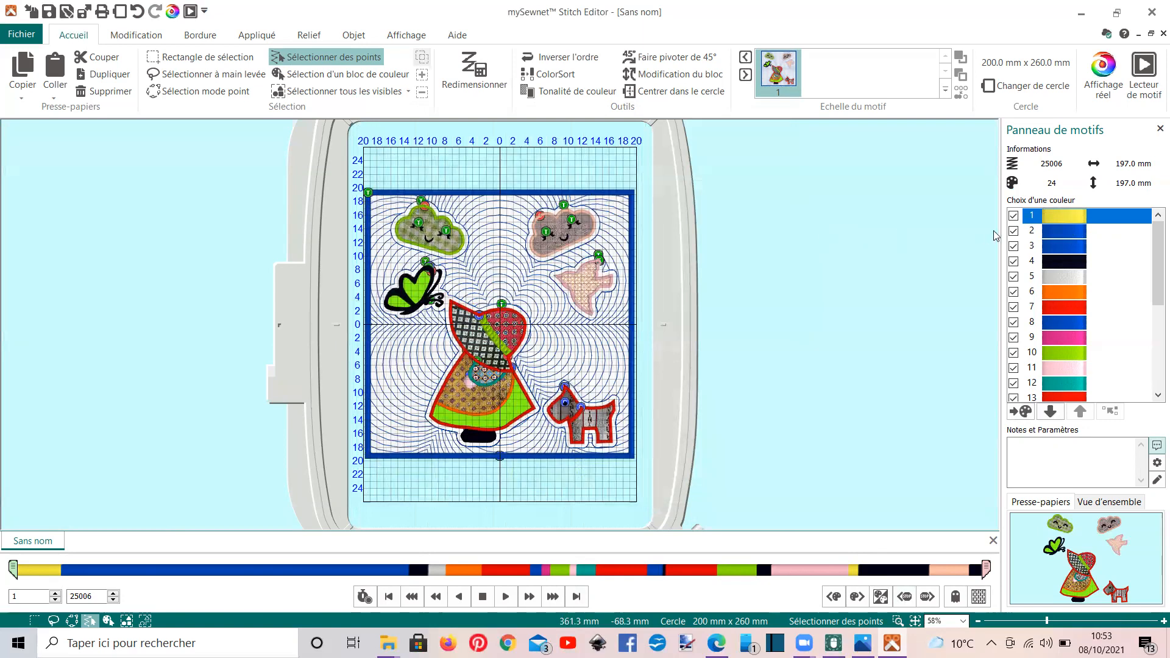
double_click(1059, 232)
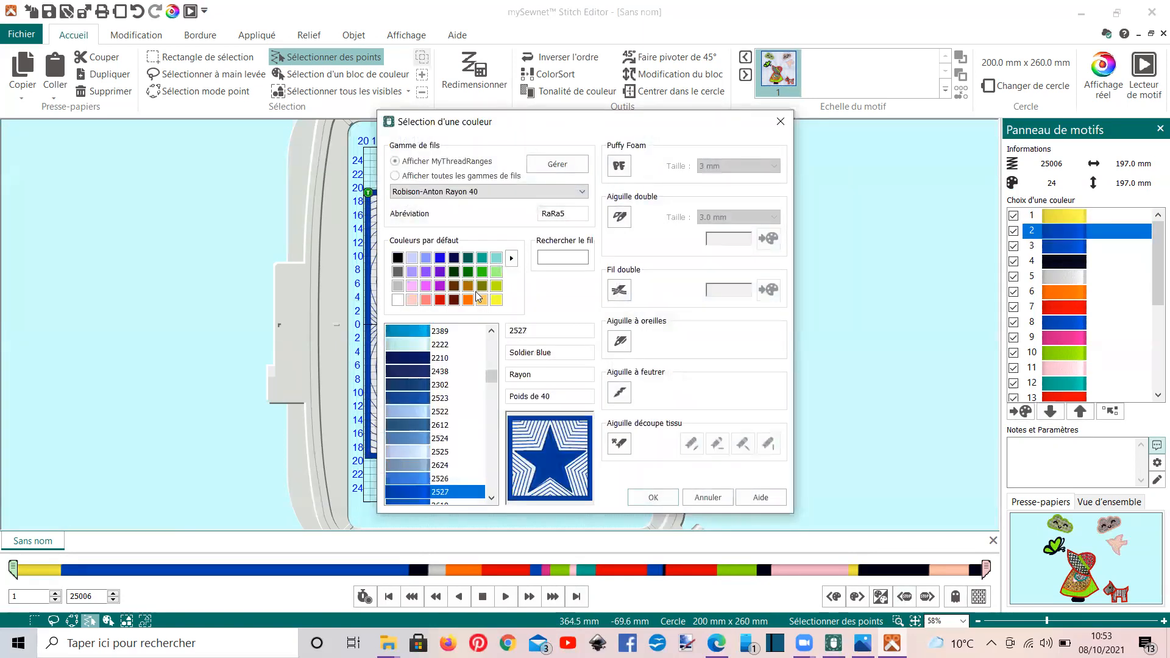
click(481, 297)
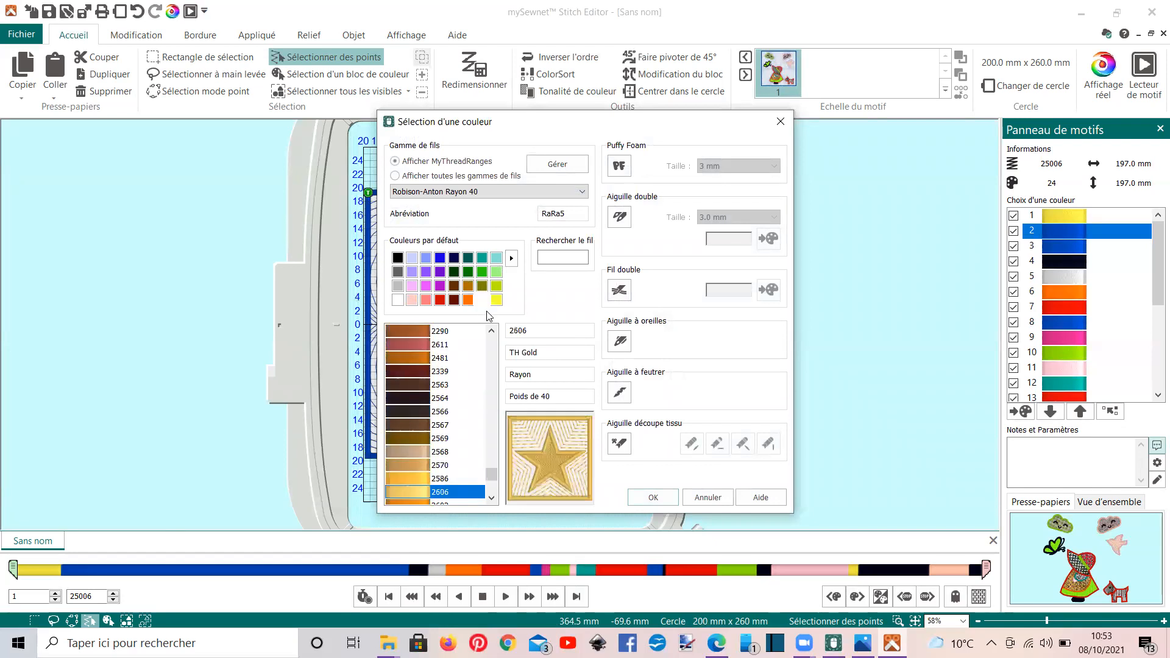
click(651, 498)
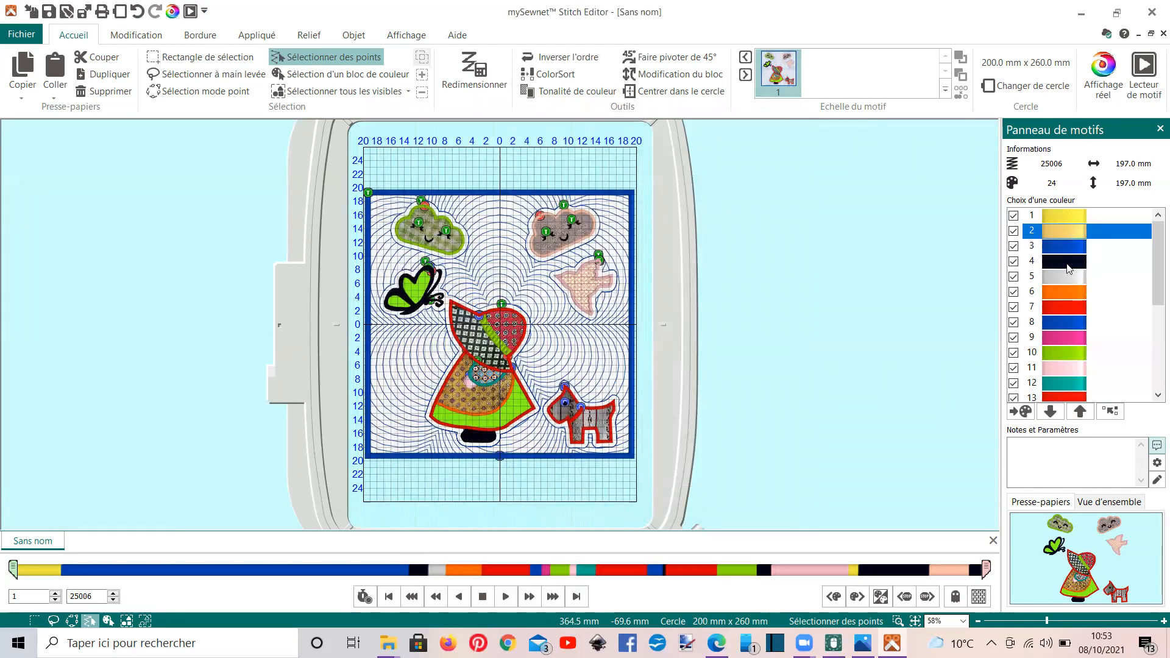
Move the gold border color block down the stitching order from position 2 to the last position, 24
click(1048, 411)
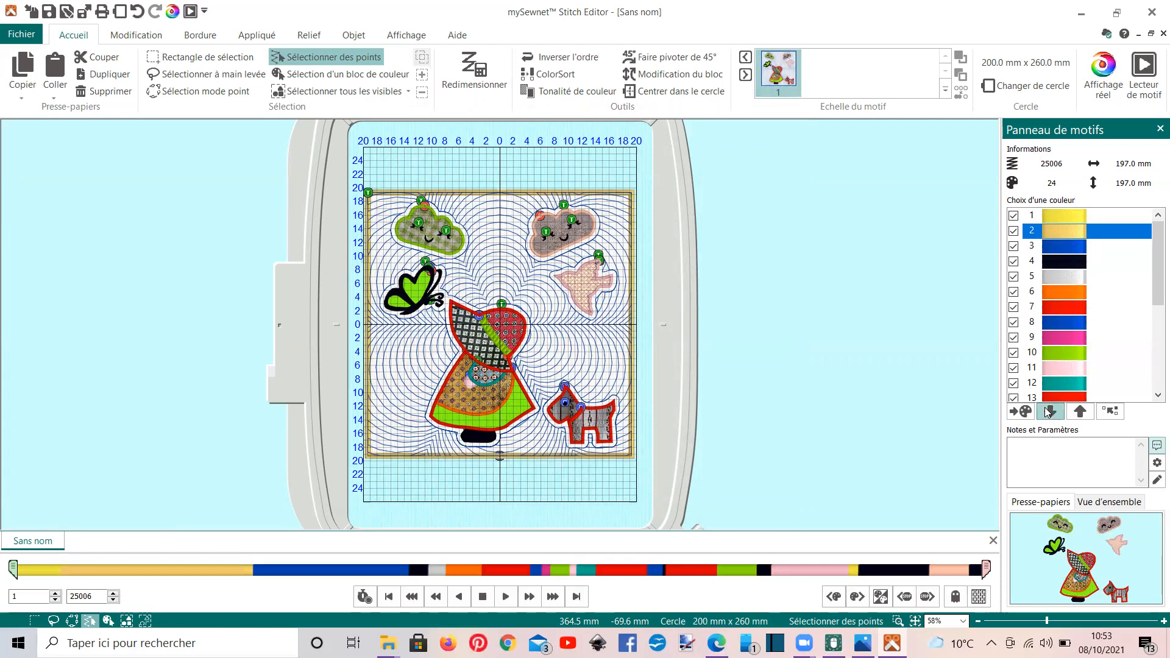
click(1049, 411)
click(1048, 411)
click(1048, 411)
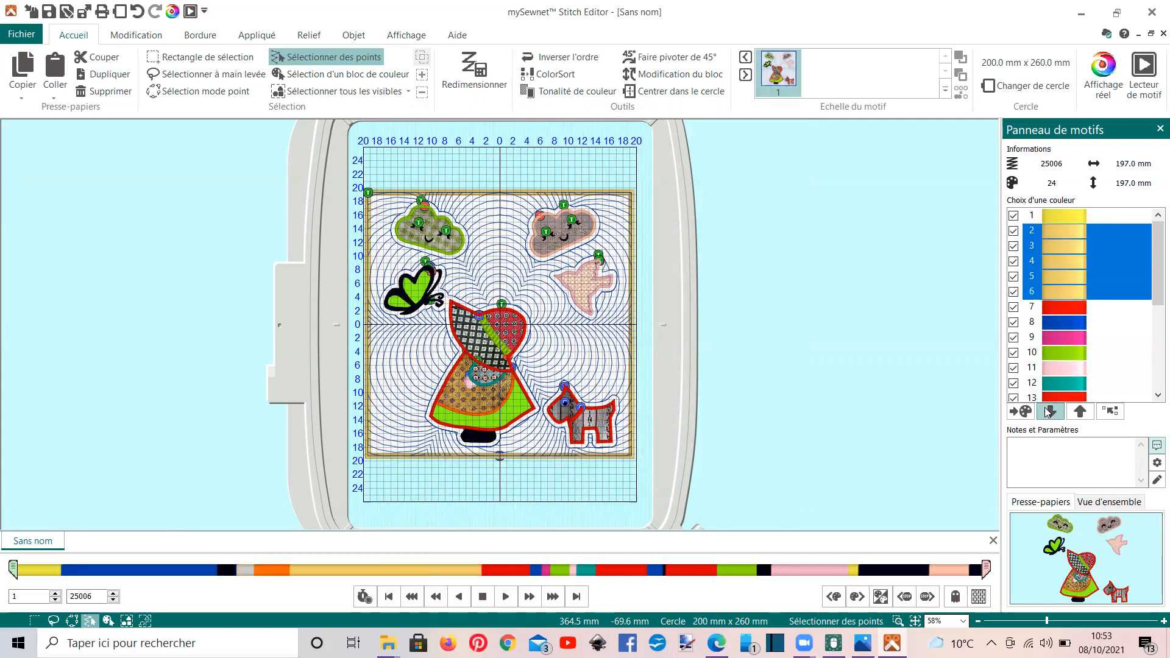
click(1048, 412)
click(1048, 411)
click(1049, 412)
click(1049, 411)
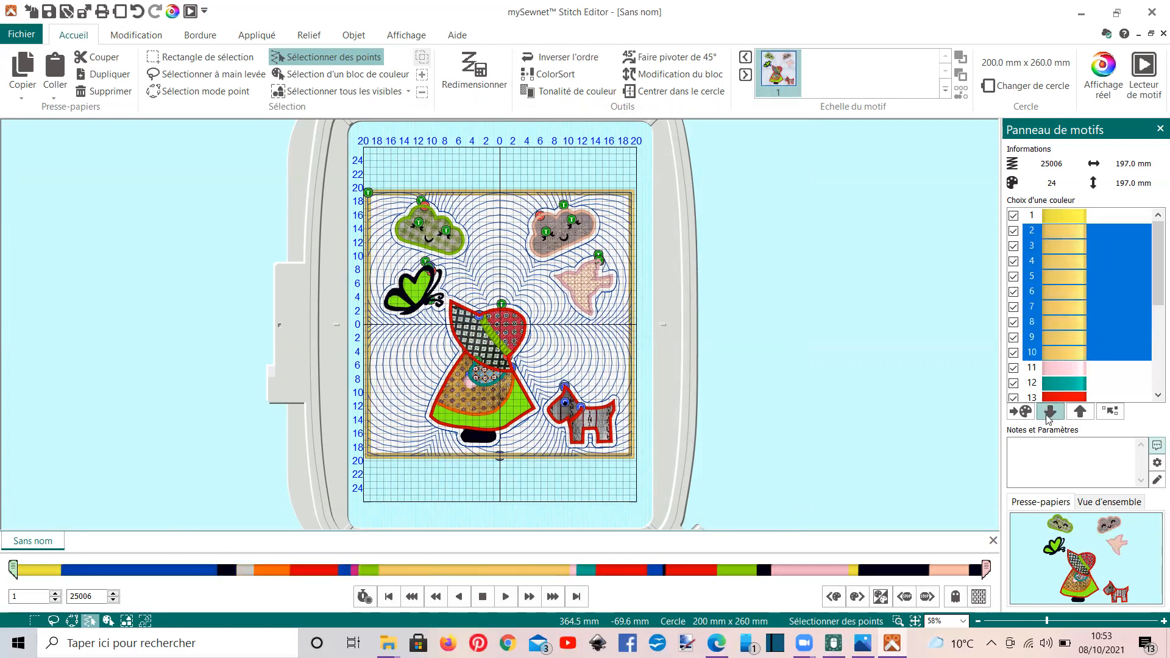
click(1048, 411)
click(1048, 411)
click(1048, 411)
click(1048, 411)
click(1048, 411)
click(1048, 411)
click(1049, 411)
click(1049, 411)
click(1048, 414)
click(1049, 414)
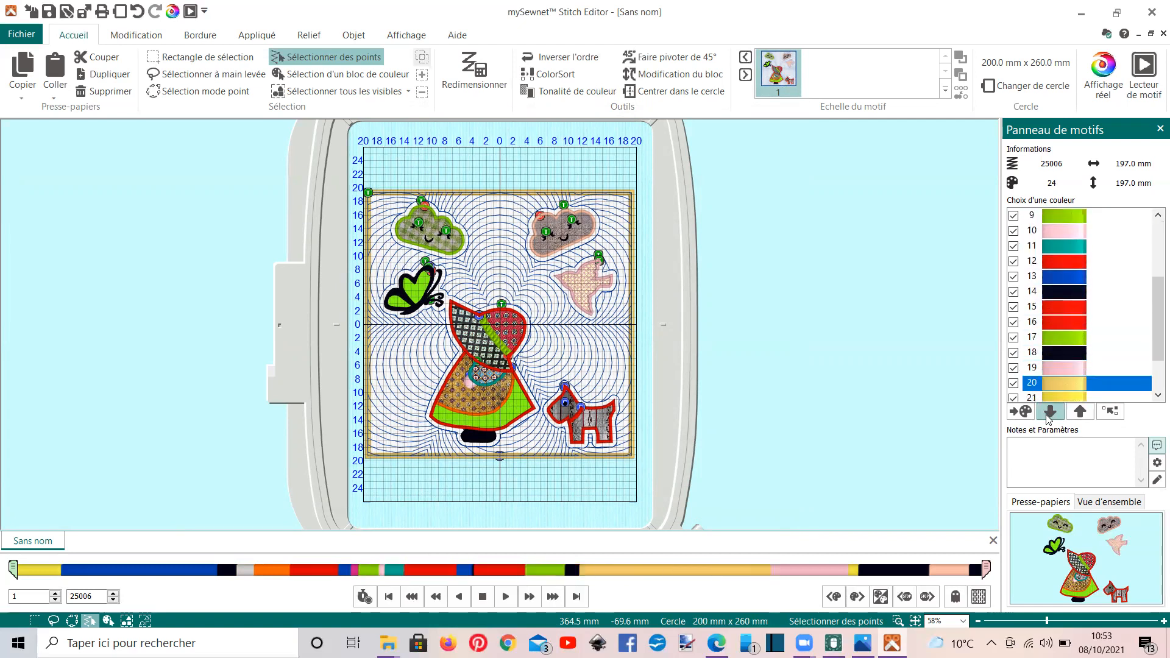
click(1049, 411)
click(1048, 411)
click(1049, 411)
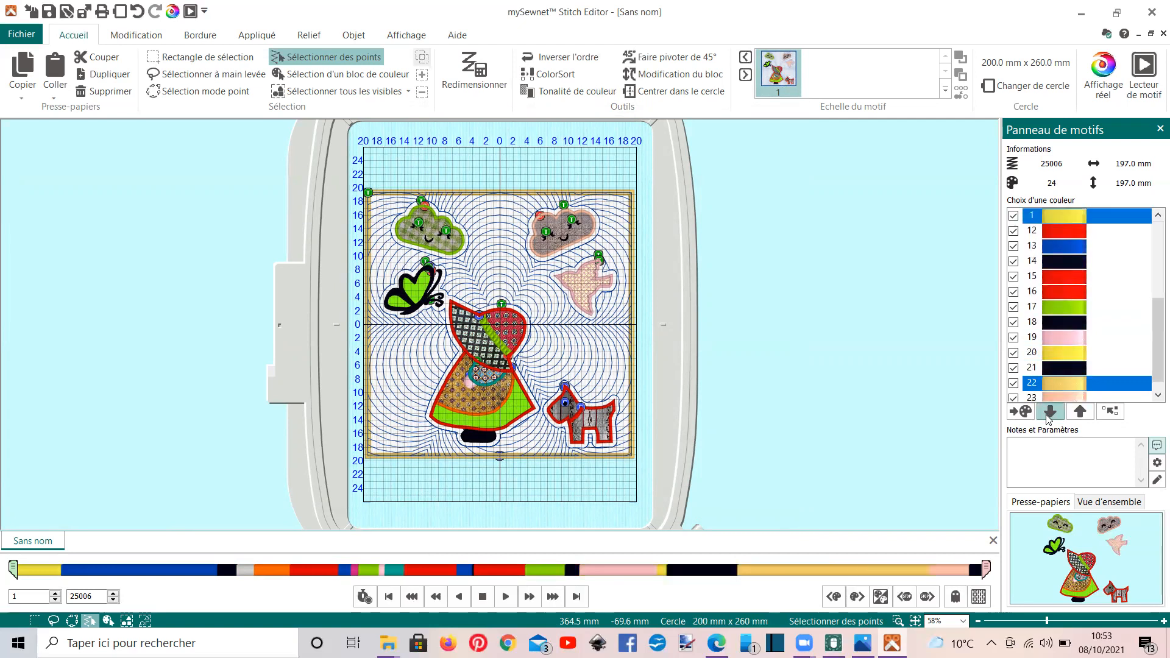
click(1049, 411)
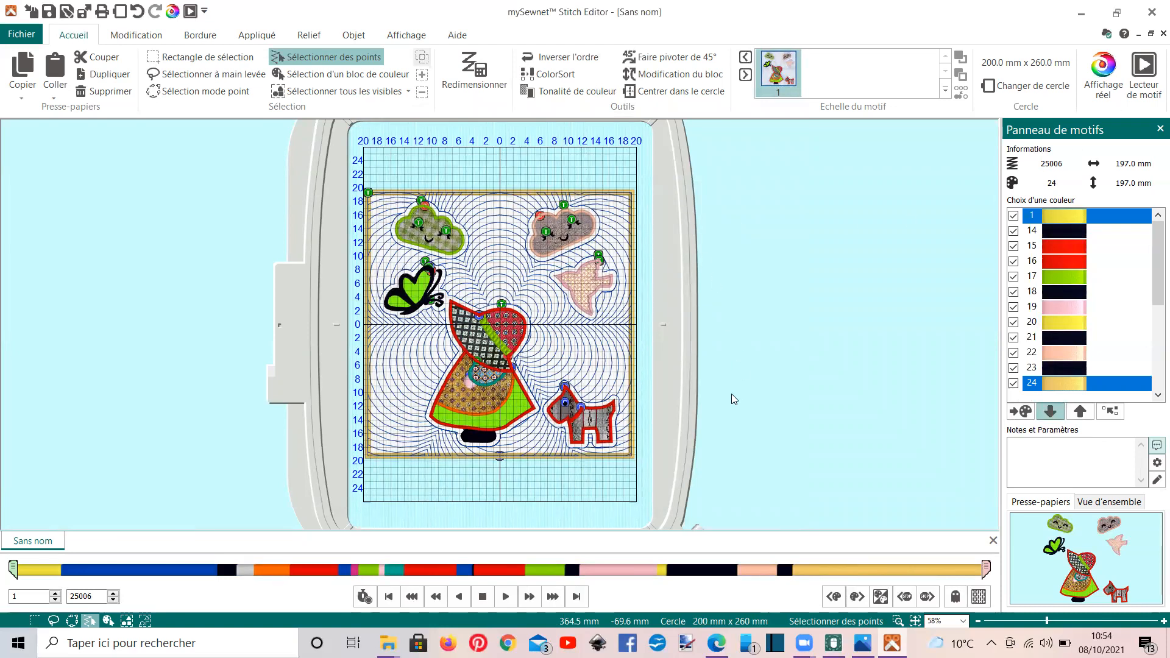
Play the block's stitch-out in the design player, checking the start, the final border stitching and the finished block
click(1142, 72)
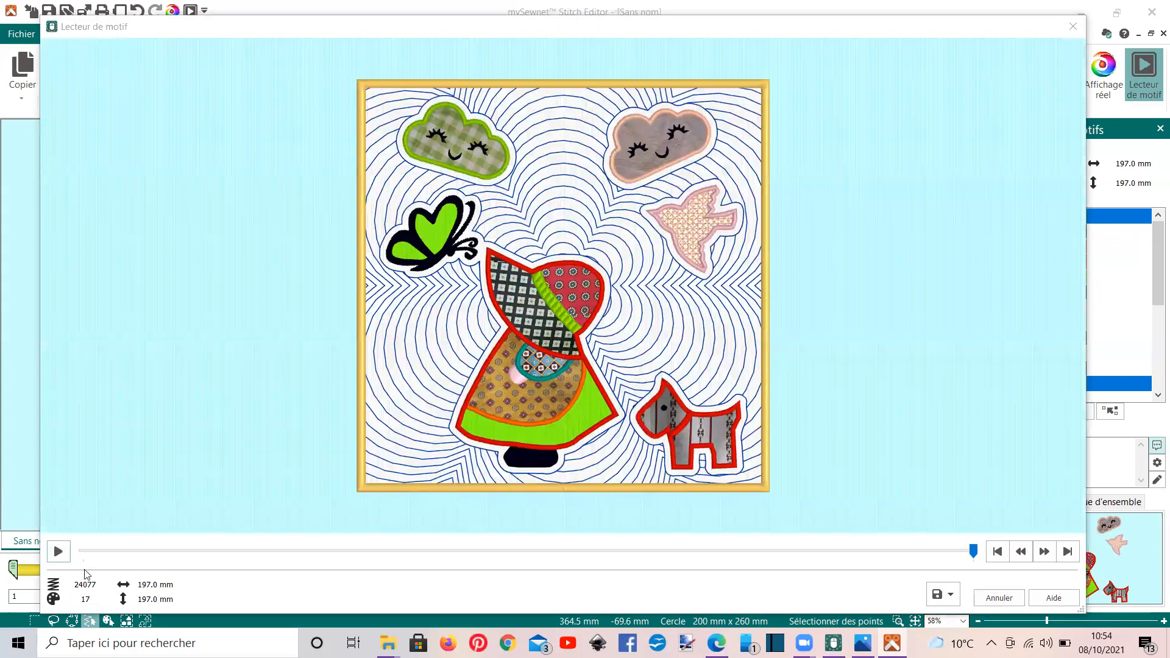
click(60, 553)
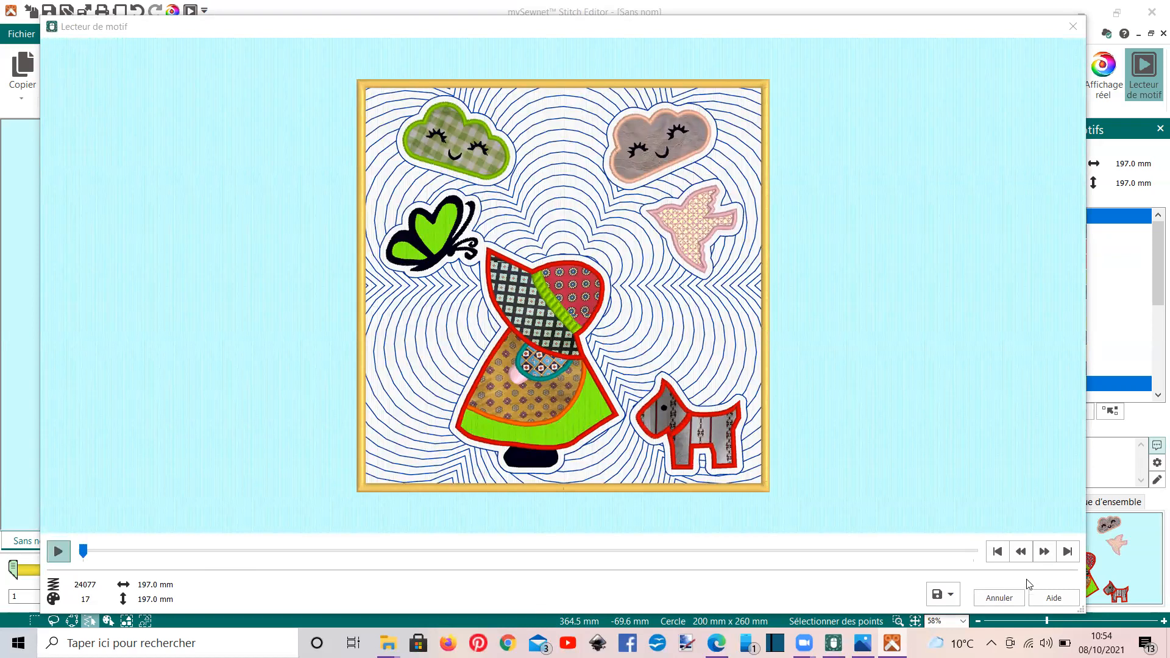
click(1044, 552)
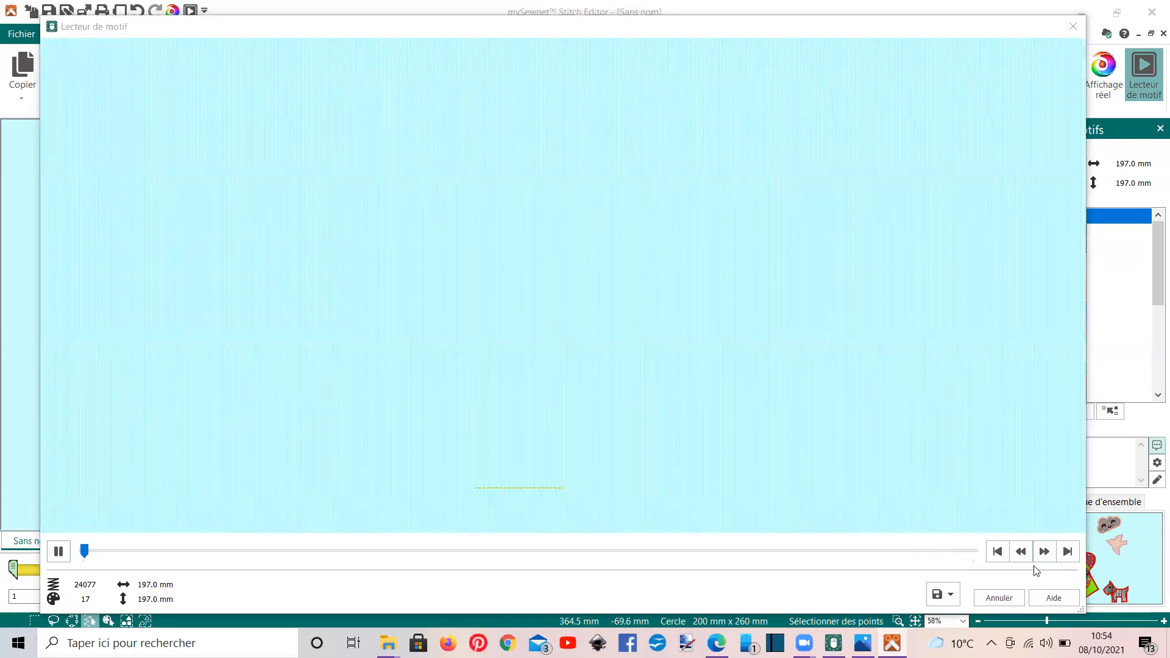
click(1045, 555)
click(1044, 552)
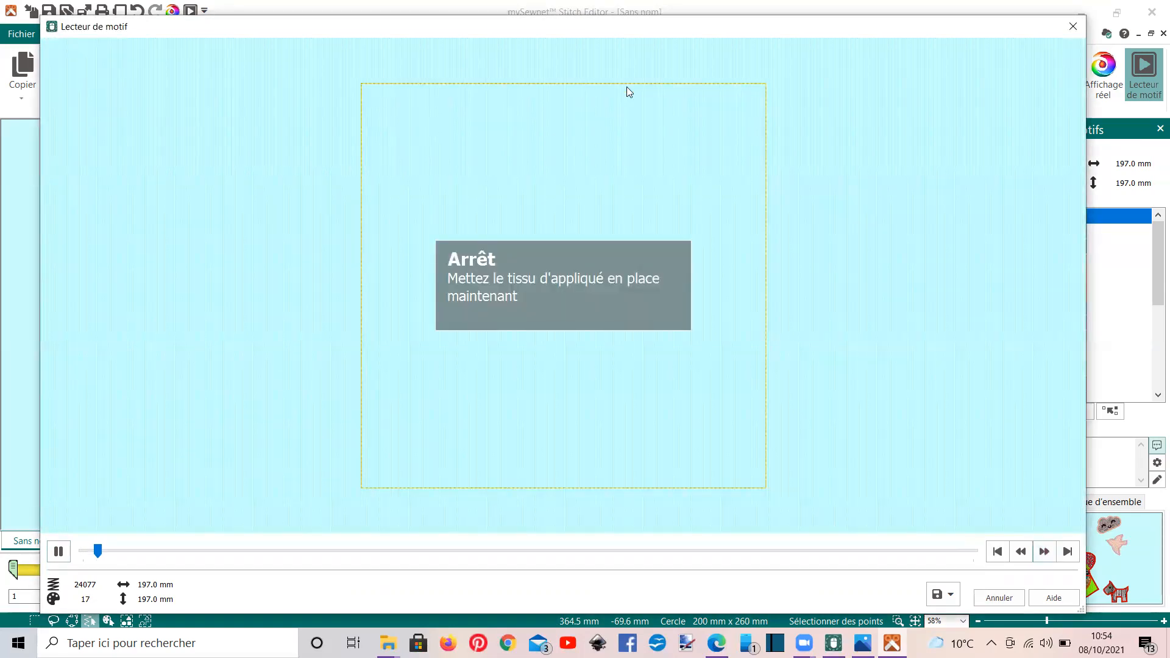
drag(97, 545, 906, 566)
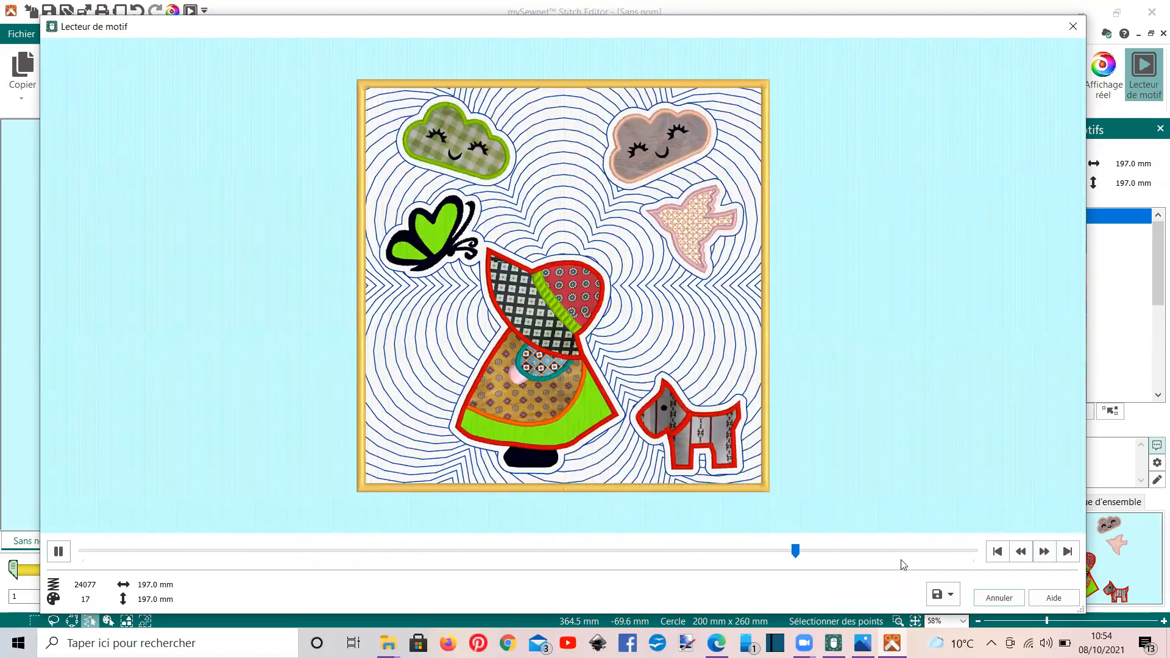
drag(797, 555, 864, 559)
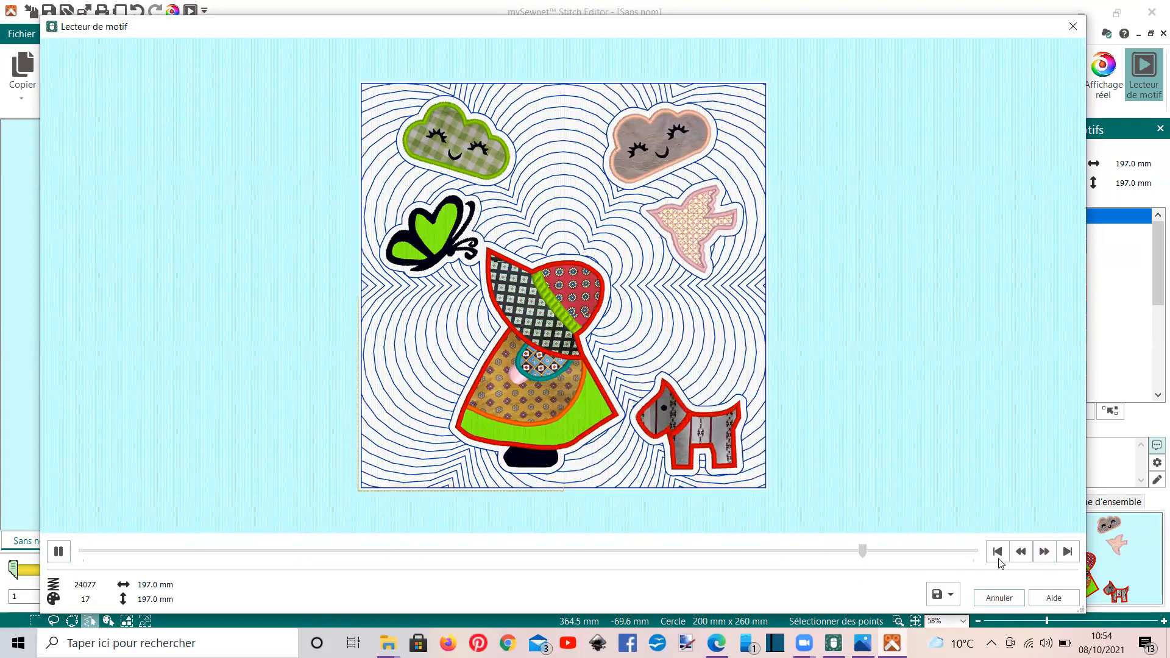
click(1044, 555)
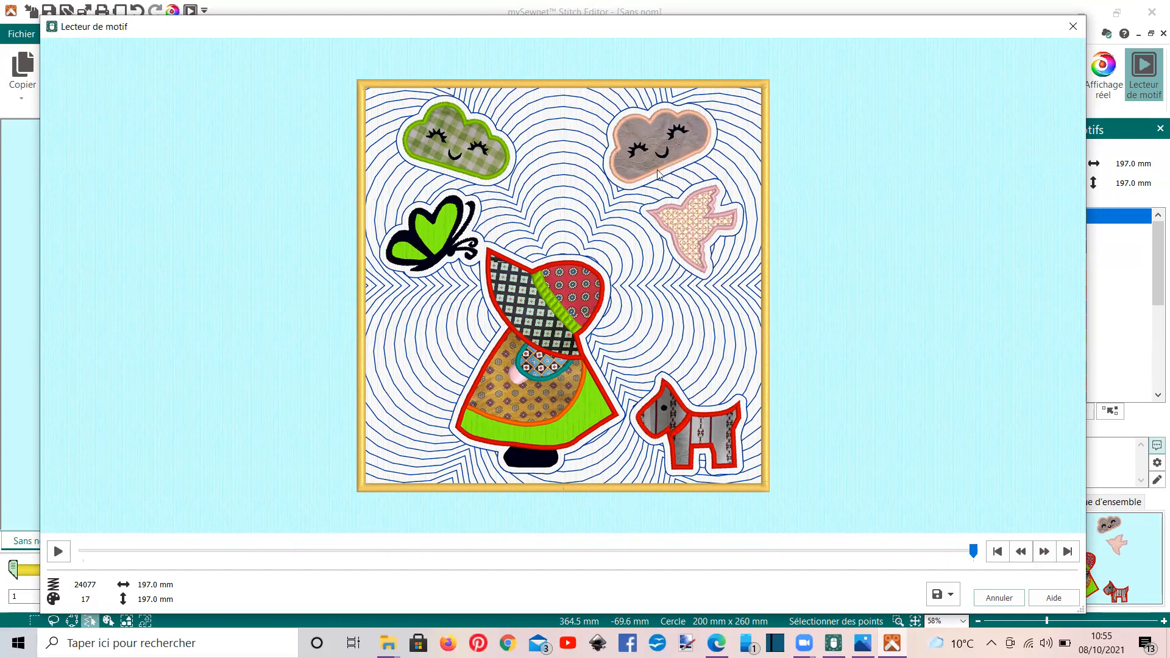
click(1073, 26)
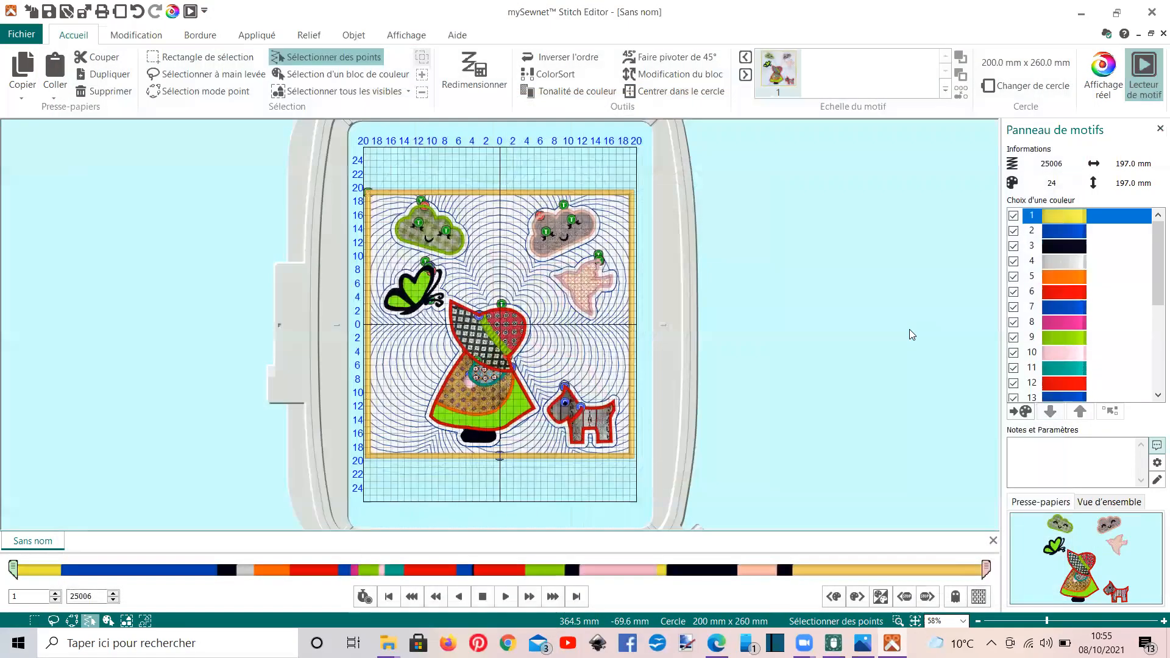
Run Stitch Optimizer on the block and finish the Stitch Editor session to return the design to mySewnet Embroidery
click(137, 38)
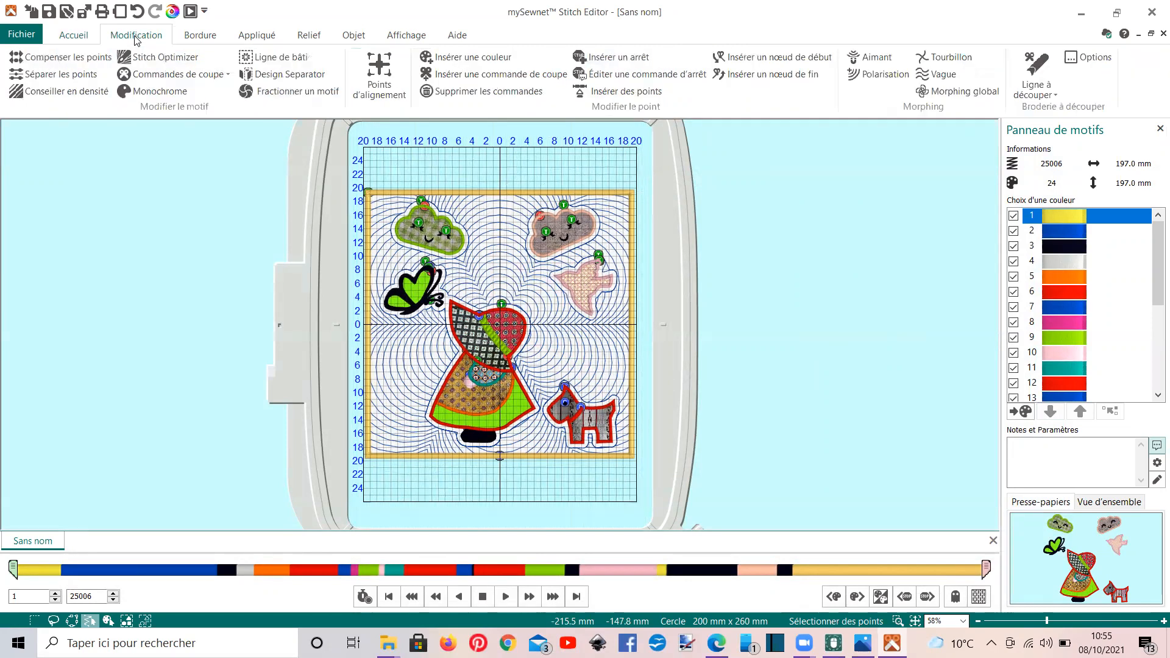
click(148, 61)
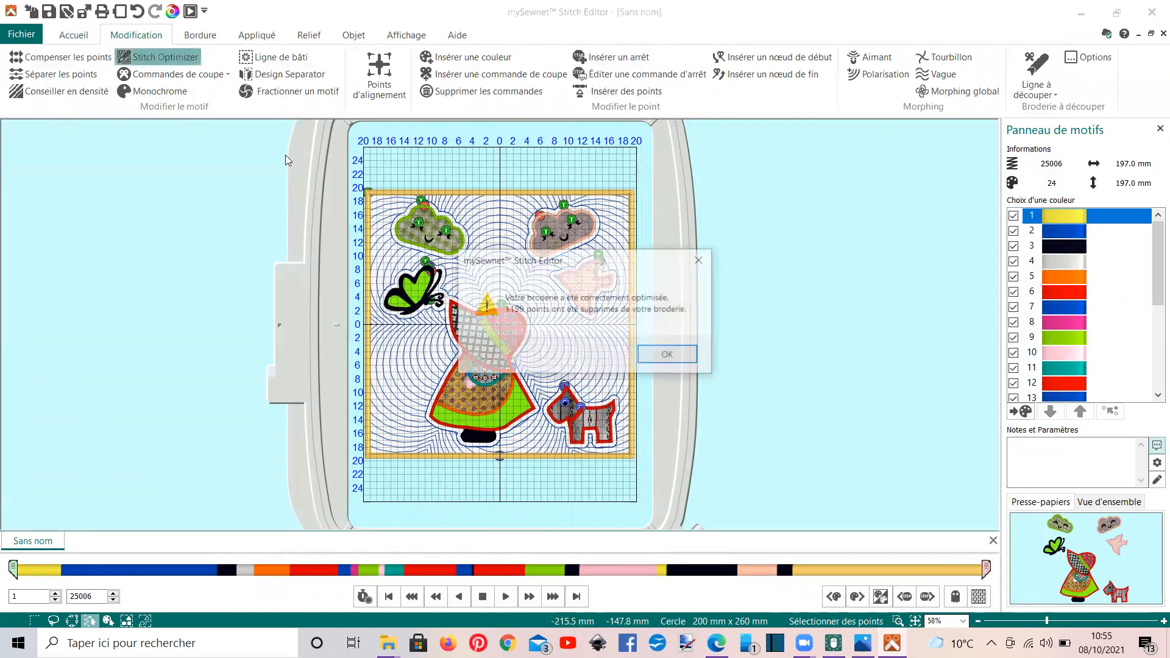
click(668, 355)
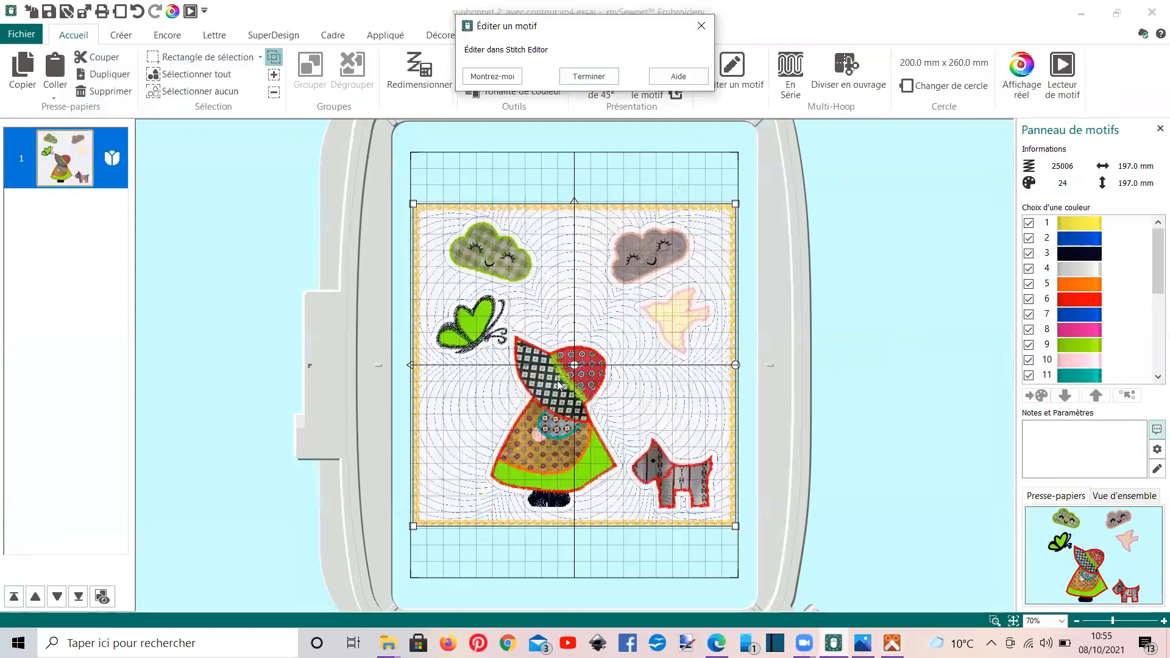
click(574, 76)
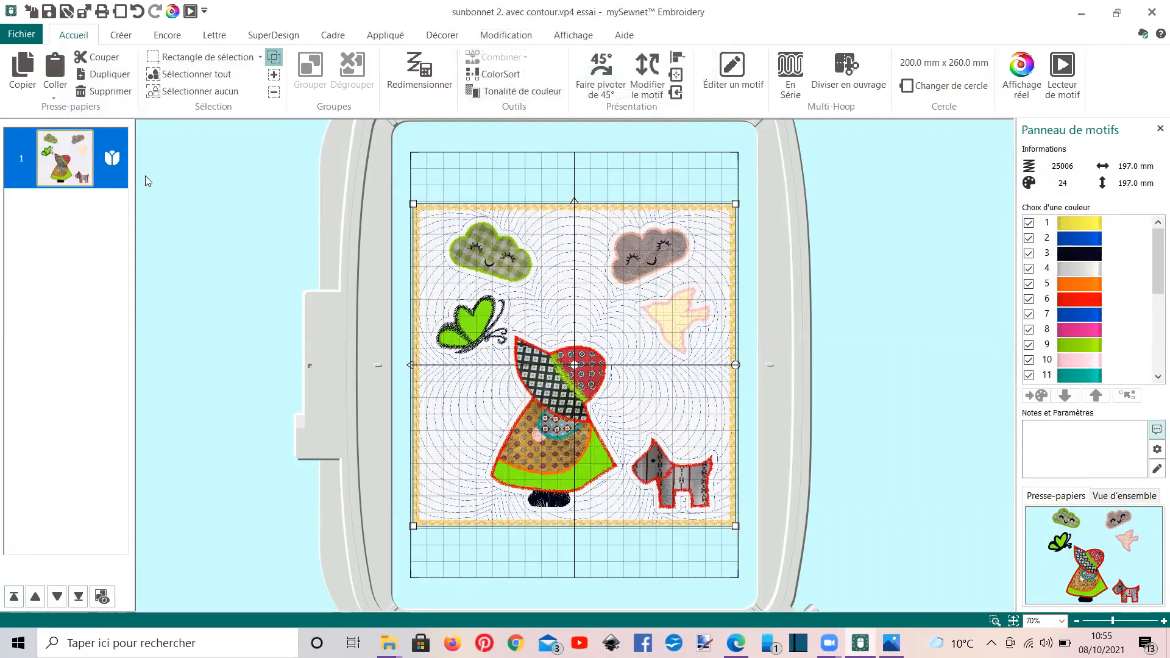
Preview the returned block in the design player
right_click(110, 160)
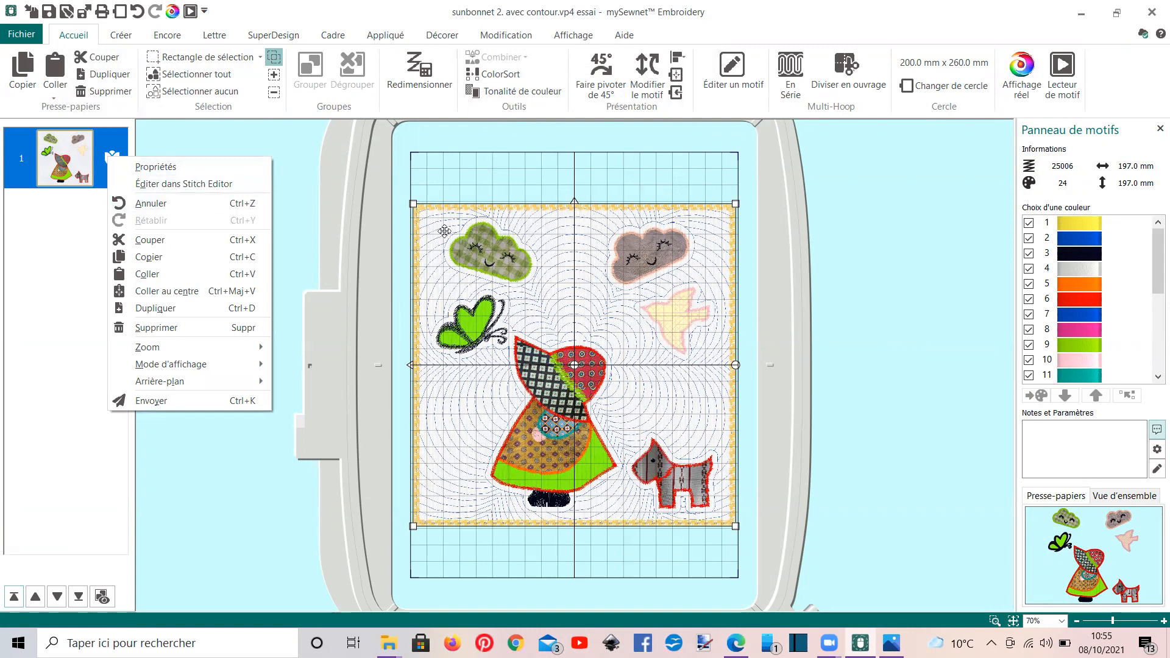
click(302, 189)
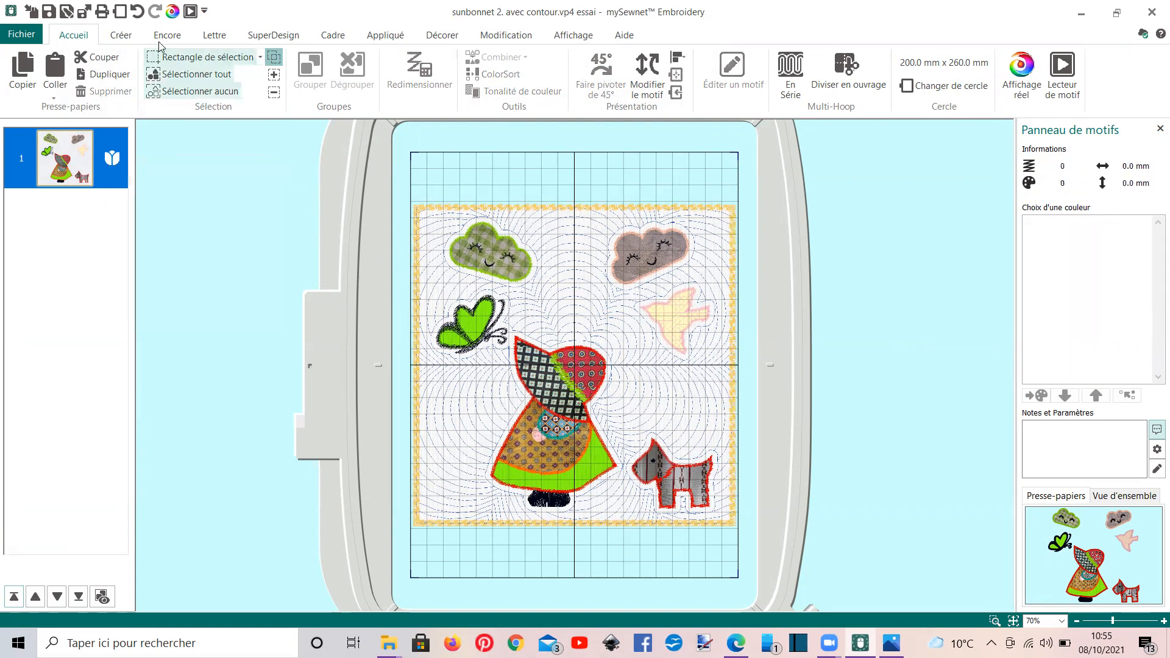
click(190, 11)
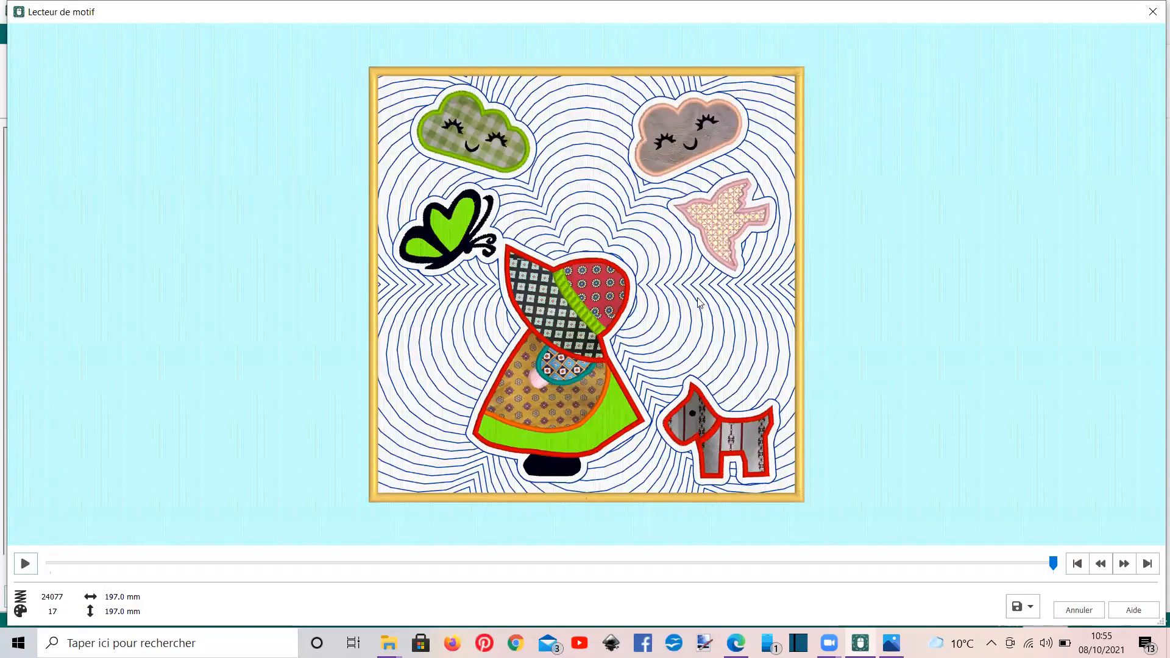
click(1152, 11)
Set thread colors 1 and 2 of the block to the medium green from the default colors
click(61, 170)
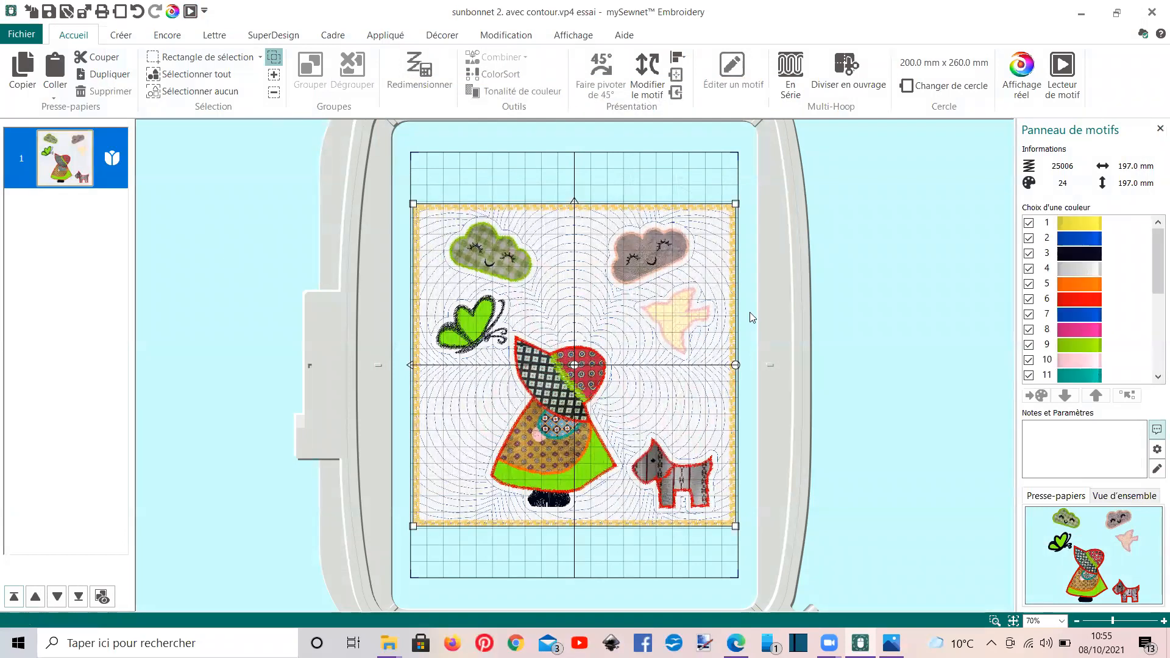
double_click(1088, 225)
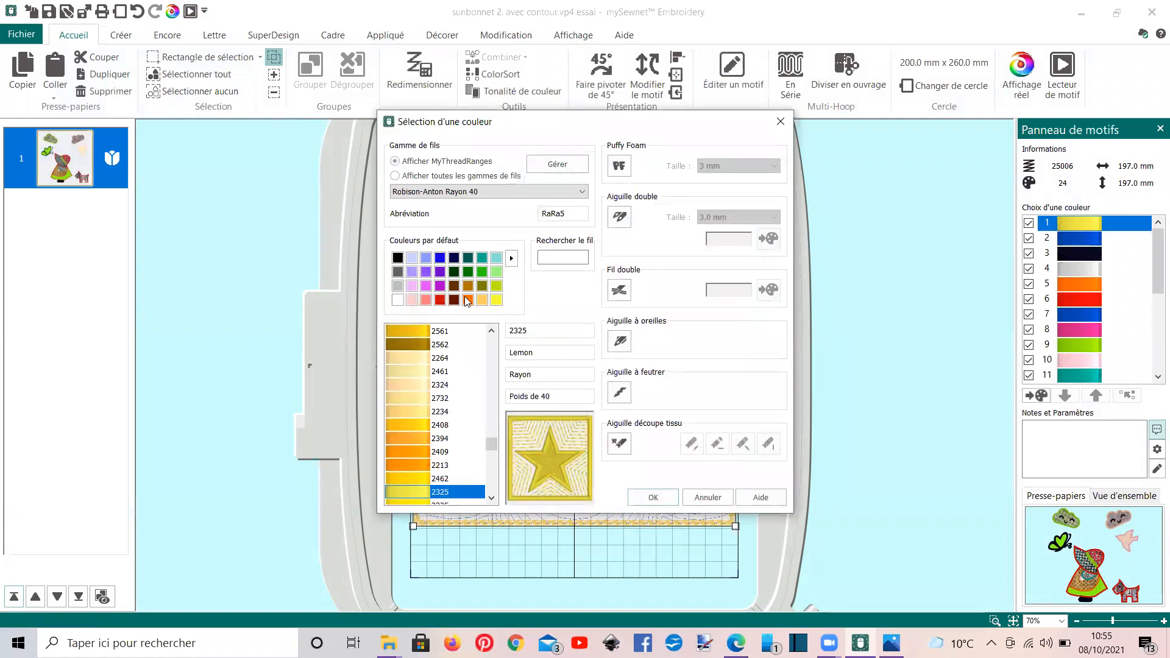
click(496, 271)
key(Return)
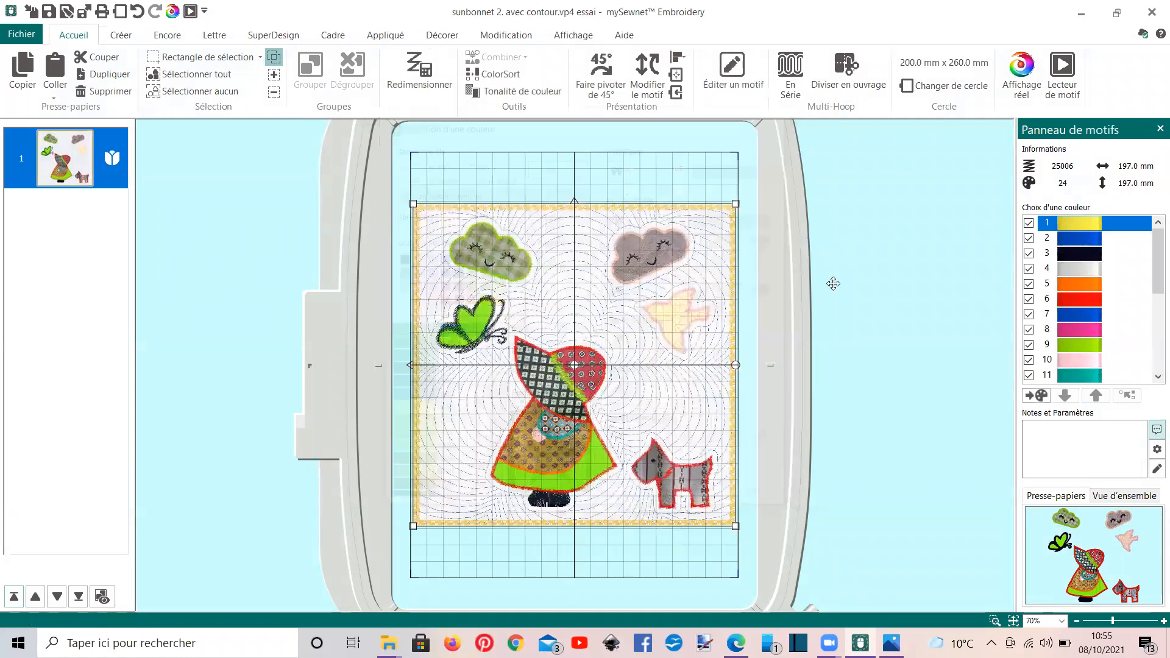
click(1099, 244)
double_click(1099, 244)
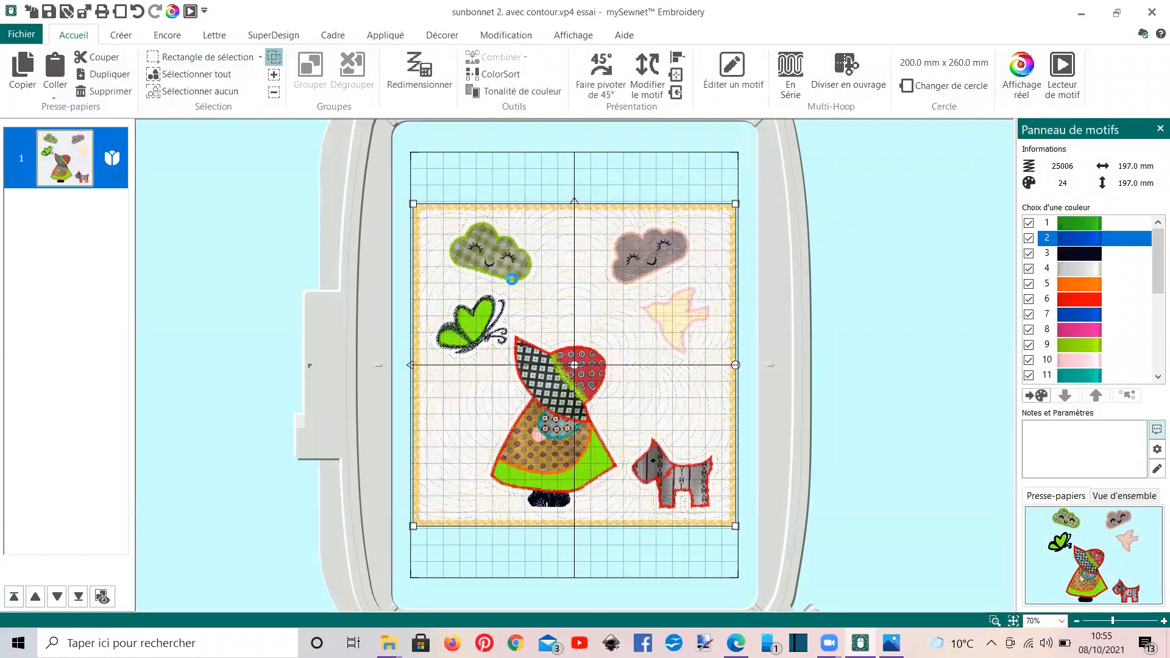
click(496, 271)
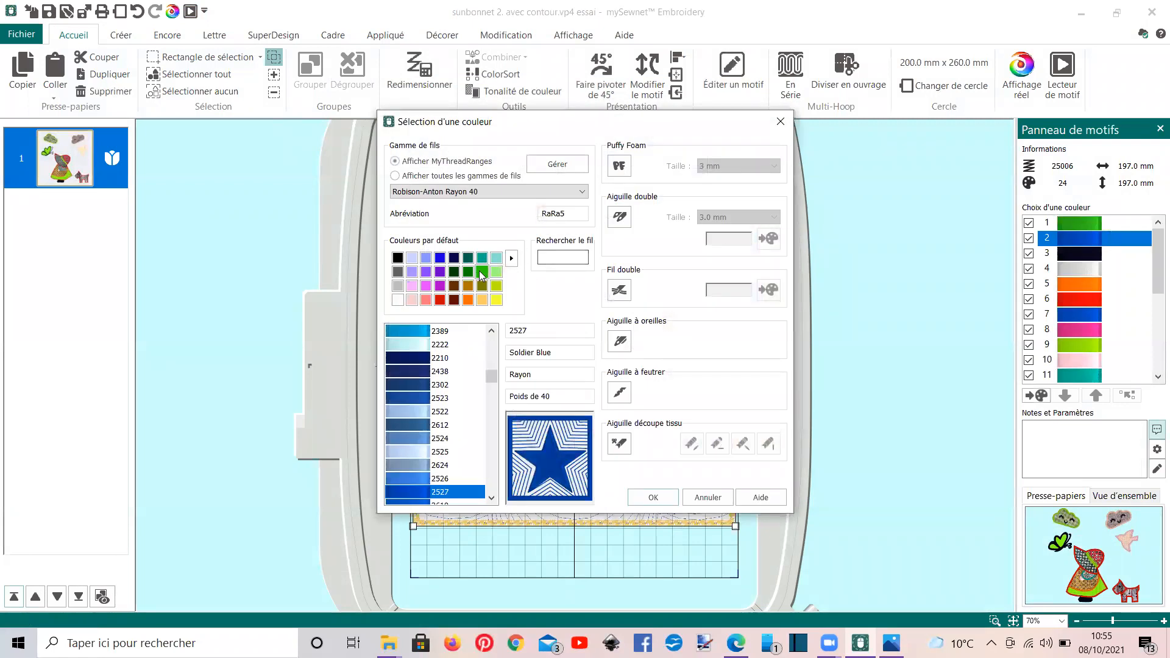
key(Return)
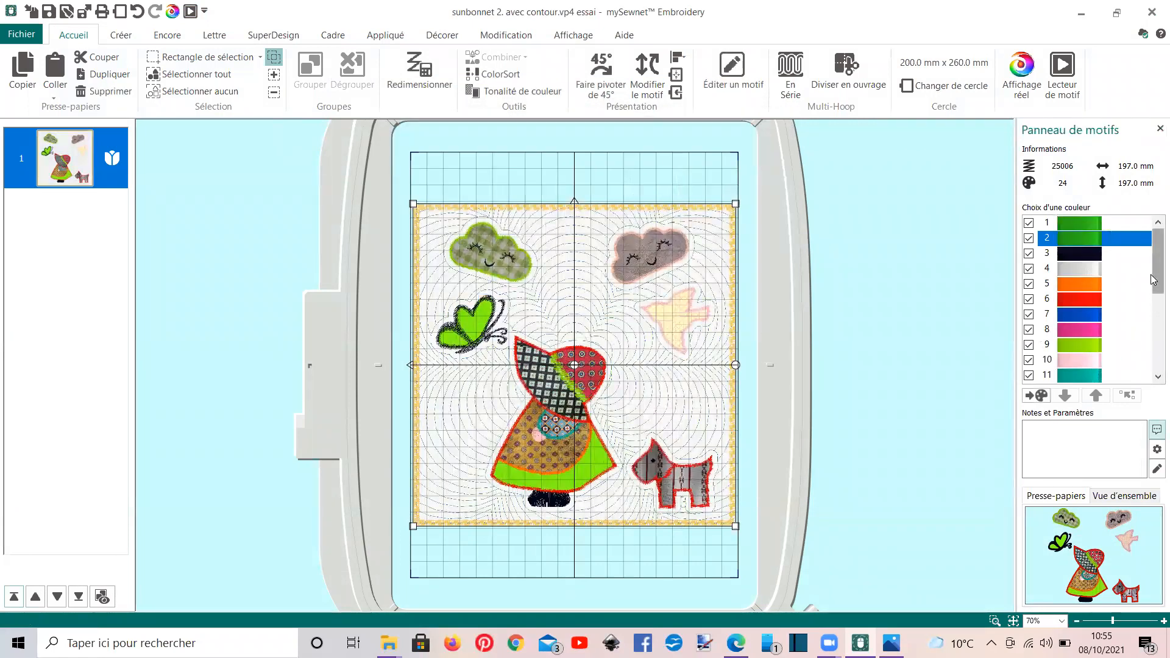
Set thread color 24, the satin border, to the same medium green and preview the block in the design player
drag(1155, 286, 1155, 363)
double_click(1088, 377)
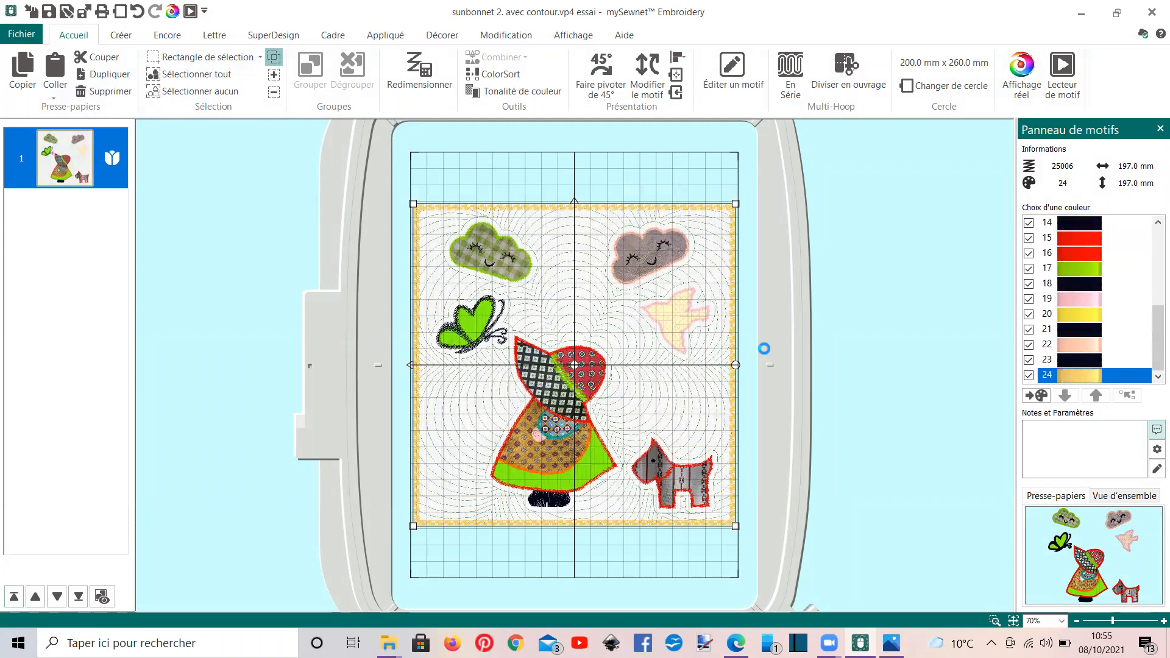
click(482, 271)
key(Return)
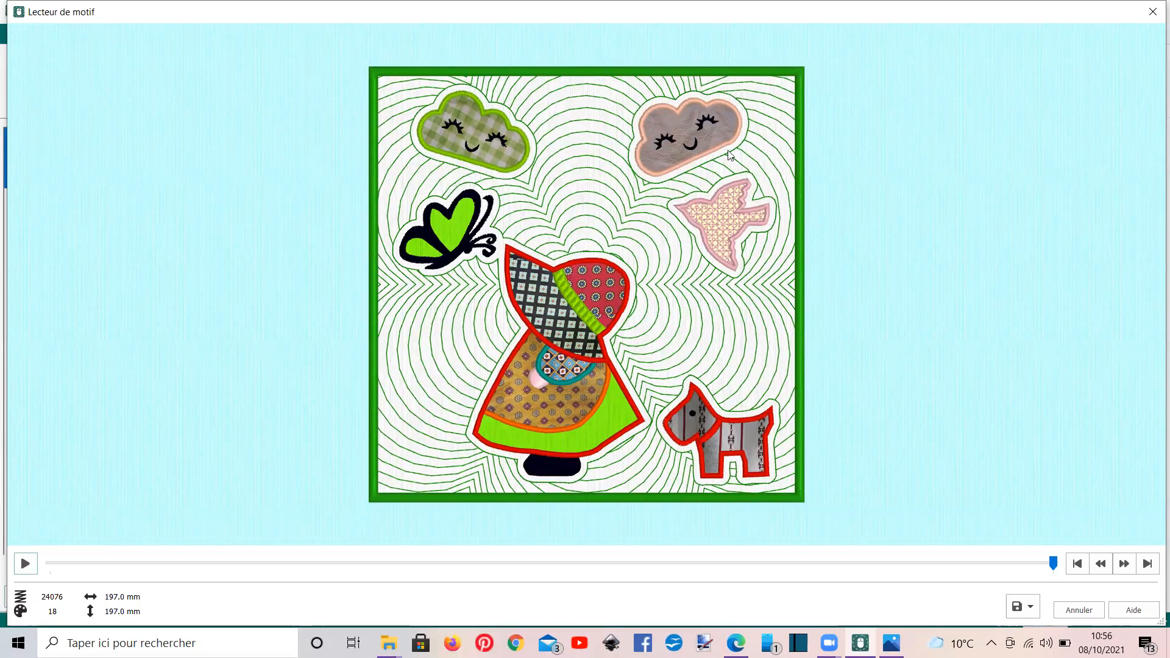
Switch to Photos to view the picture of the stitched Sunbonnet block
click(891, 643)
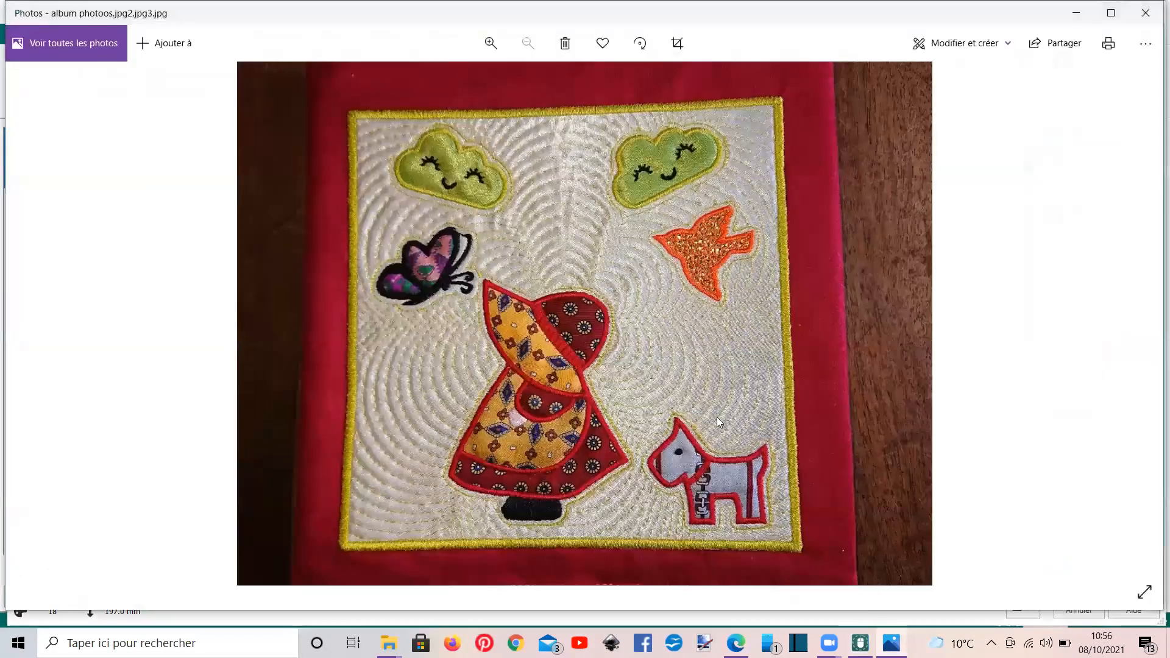